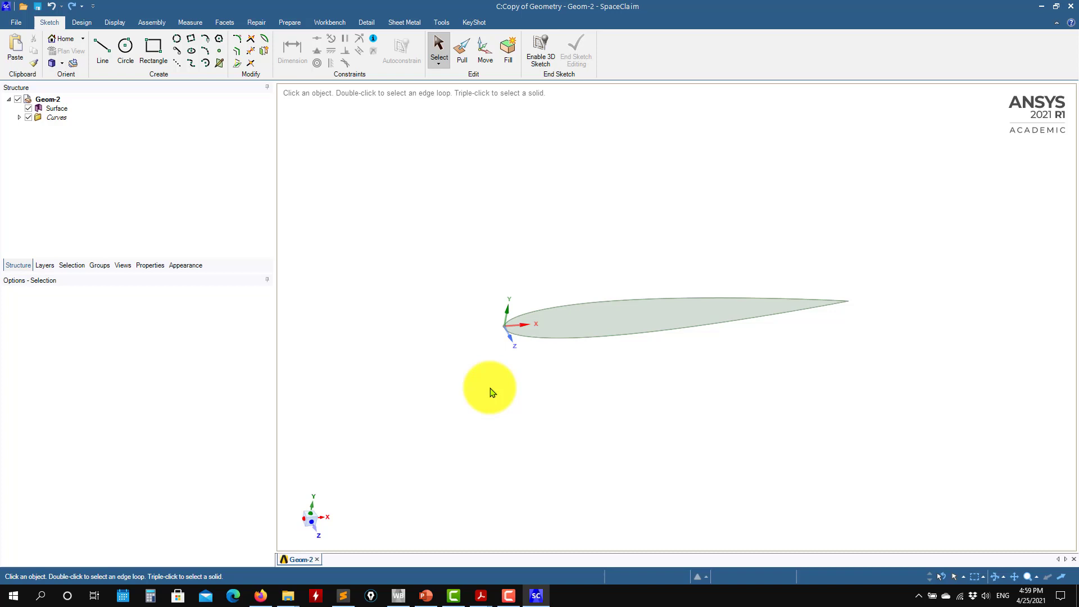
- Check the Curves group, orbit to face the airfoil, and uncheck Surface to hide its fill
{"action": "left_click", "coordinate": [20, 117]}
{"action": "left_click", "coordinate": [55, 127]}
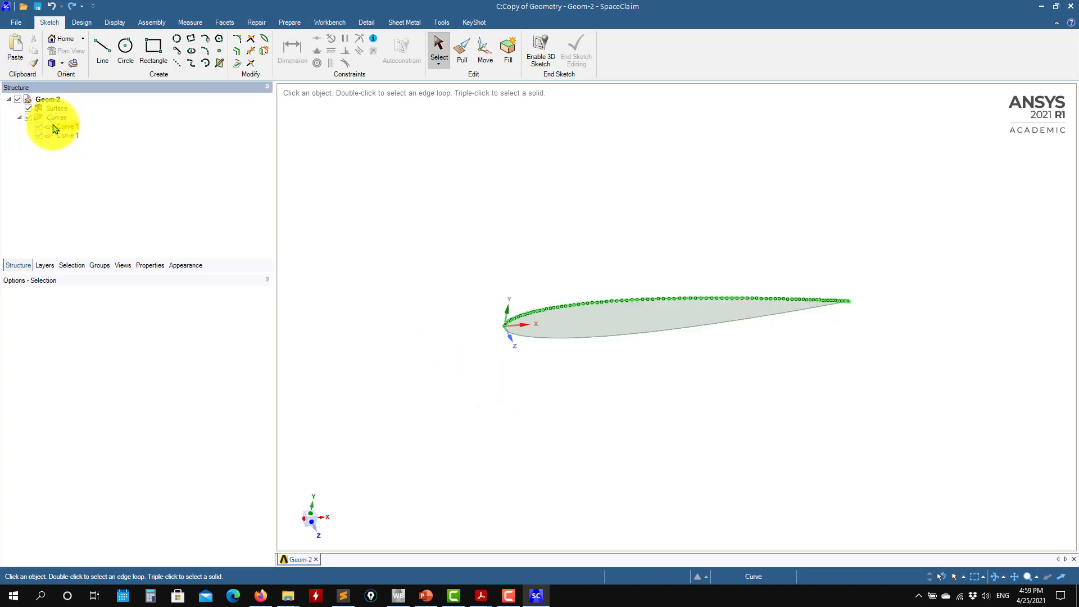
{"action": "left_click", "coordinate": [19, 118]}
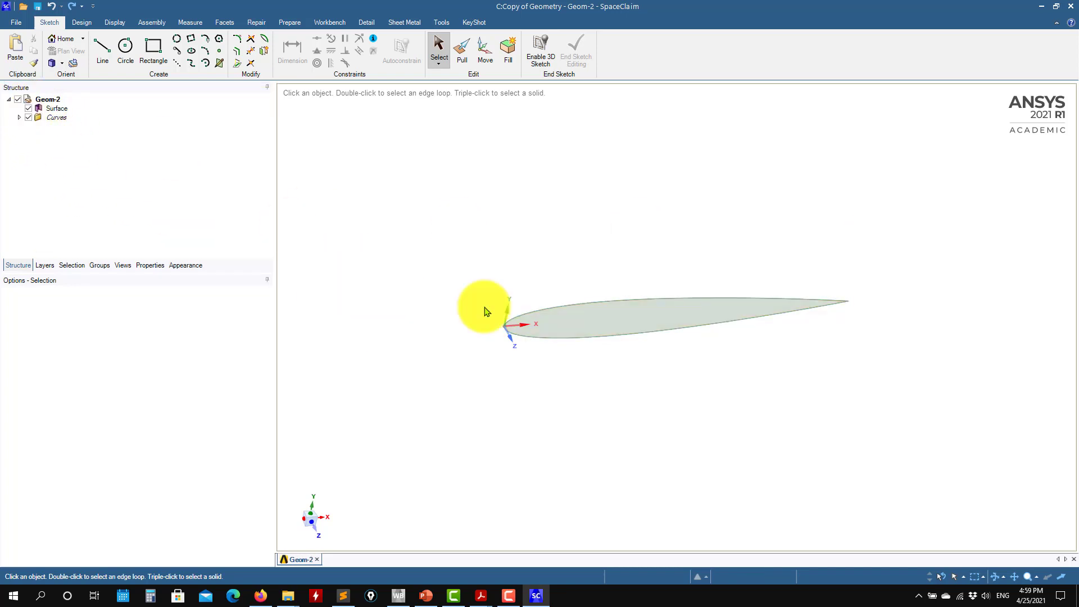
{"action": "middle_click_drag", "start_coordinate": [484, 308], "coordinate": [388, 243]}
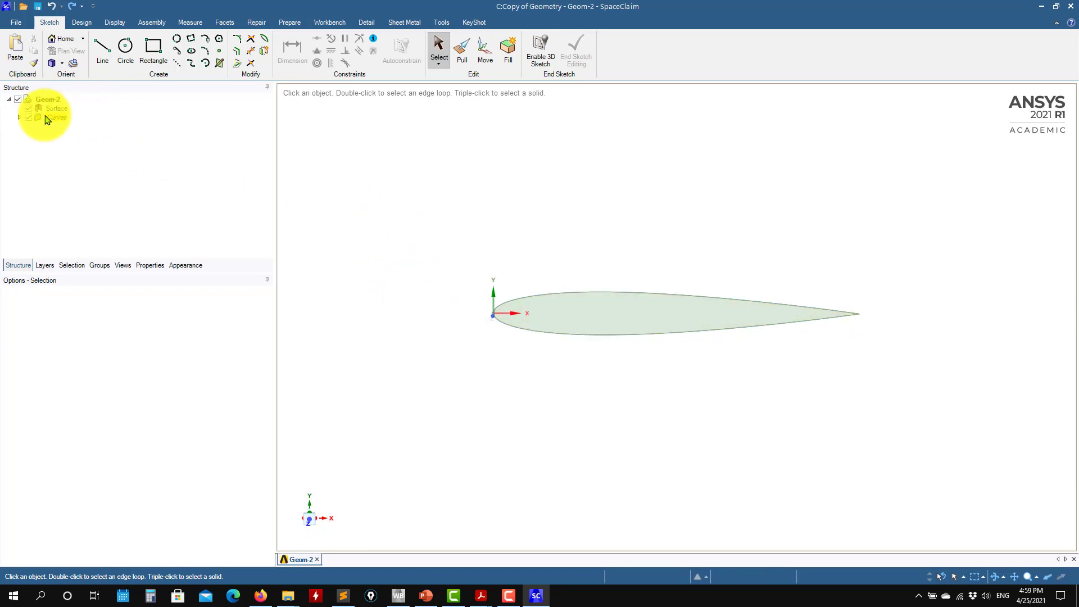
{"action": "left_click", "coordinate": [31, 108]}
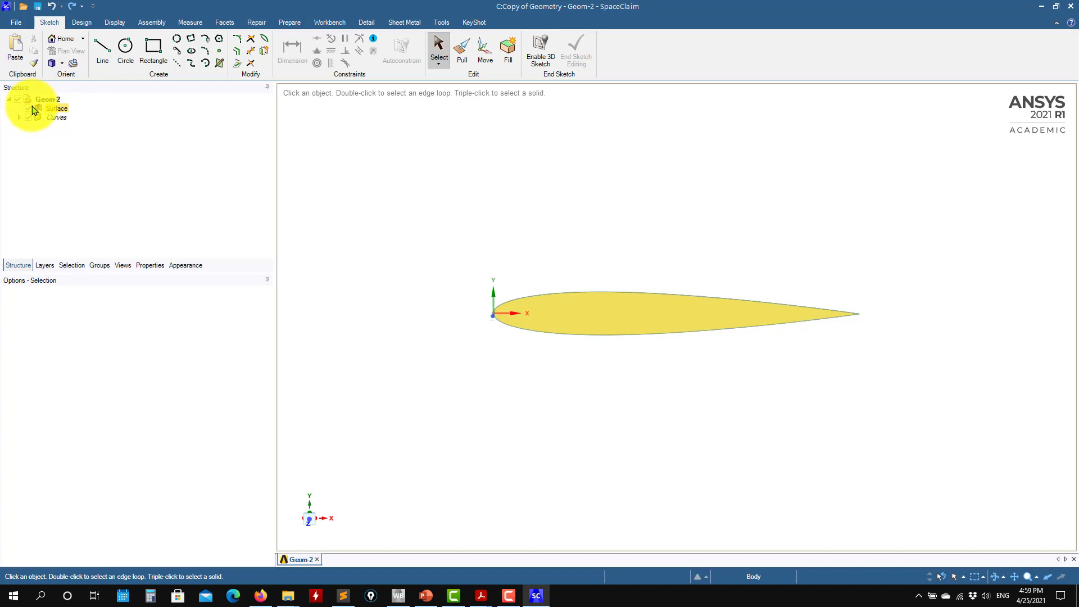
{"action": "left_click", "coordinate": [32, 109]}
{"action": "left_click", "coordinate": [29, 108]}
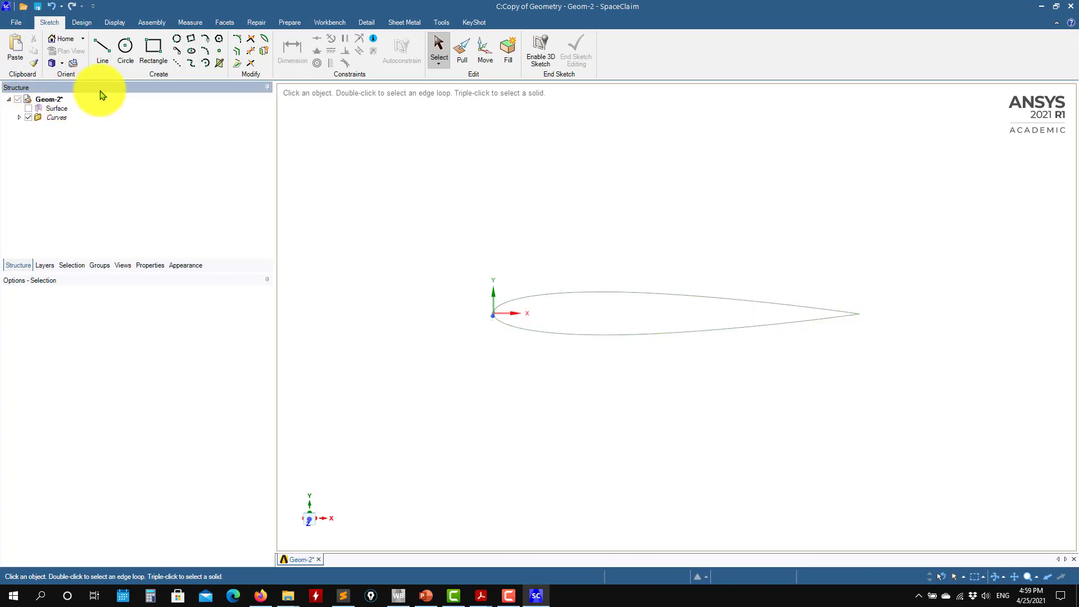
- Cancel the rectangle sketch and return to 3D editing with the view slightly orbited
{"action": "left_click", "coordinate": [152, 49]}
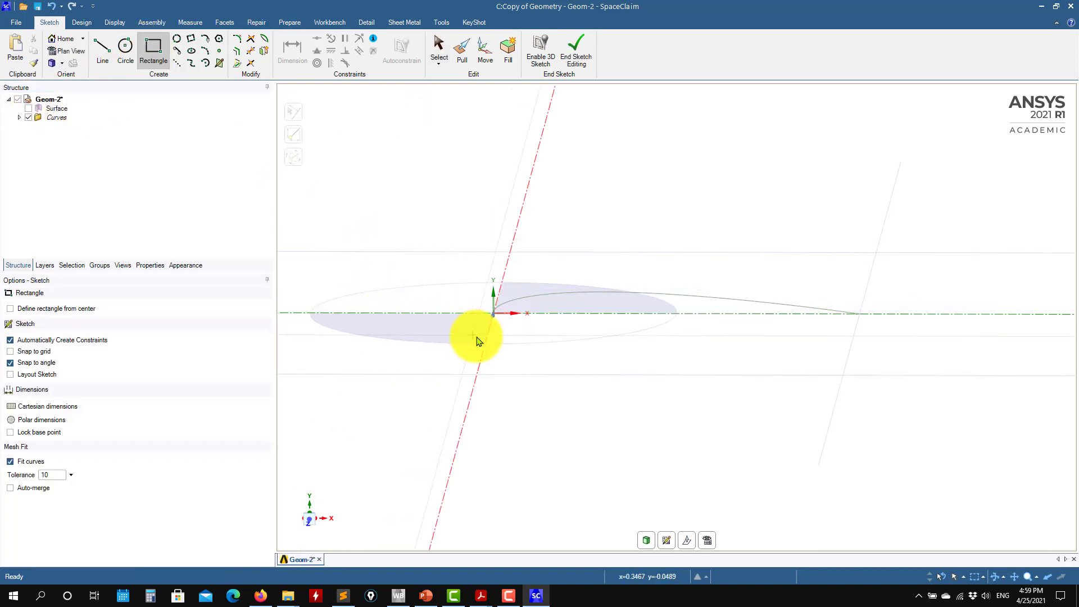
{"action": "key", "text": "Escape"}
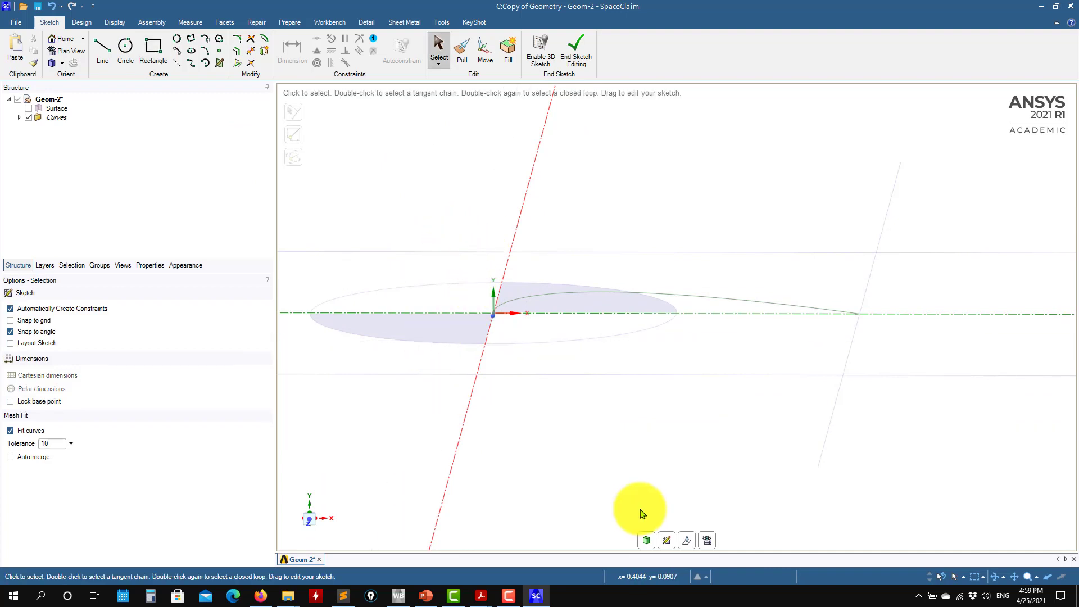
{"action": "left_click", "coordinate": [646, 542]}
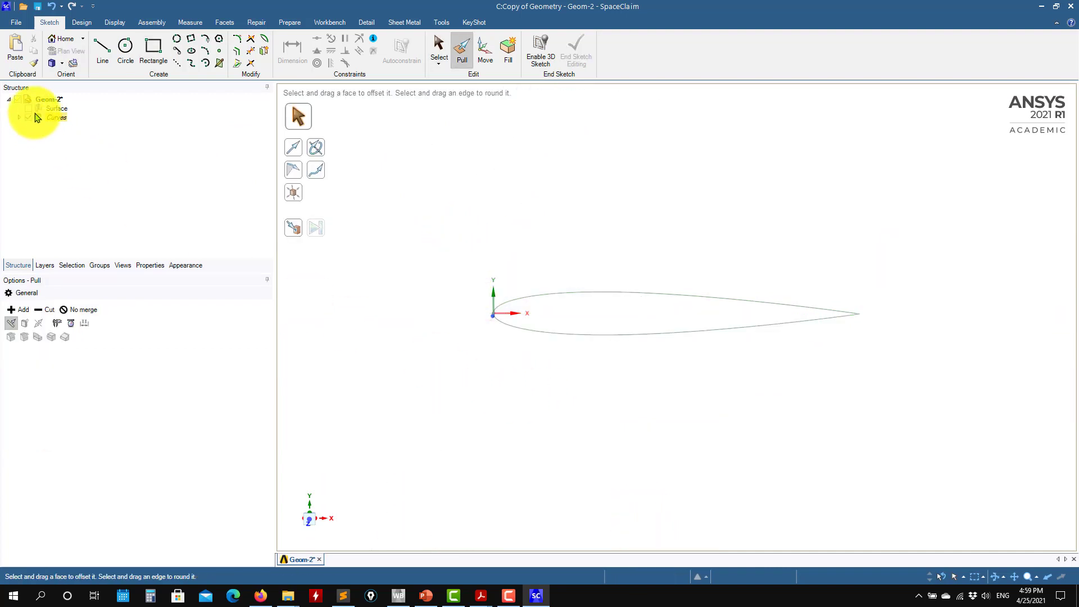
{"action": "middle_click_drag", "start_coordinate": [494, 386], "coordinate": [538, 410]}
- Create a plane through the airfoil face and keep the airfoil surface fill hidden
{"action": "left_click", "coordinate": [622, 321]}
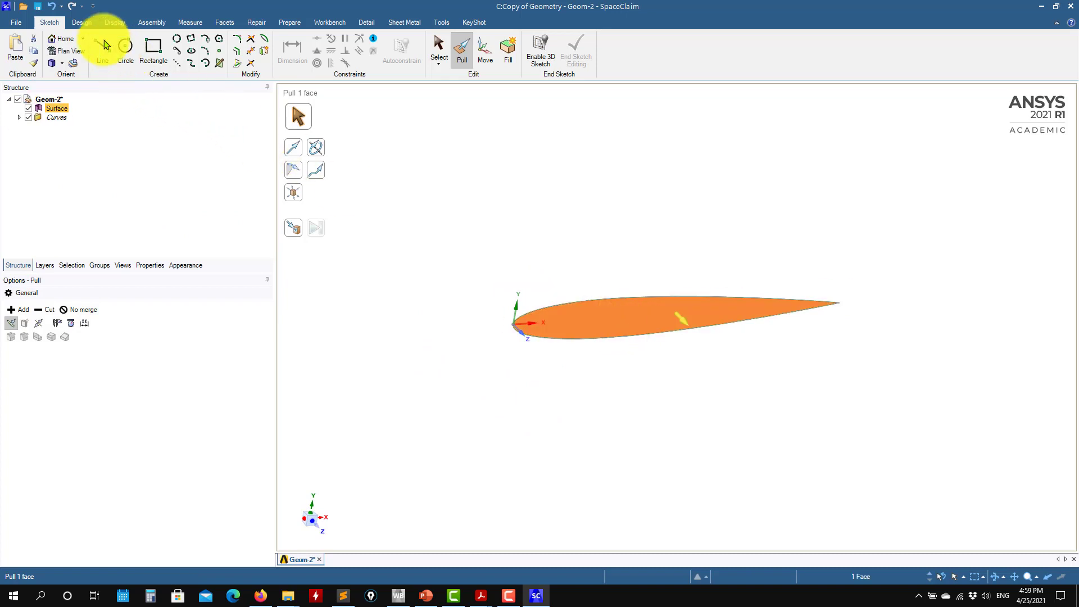
{"action": "left_click", "coordinate": [82, 22]}
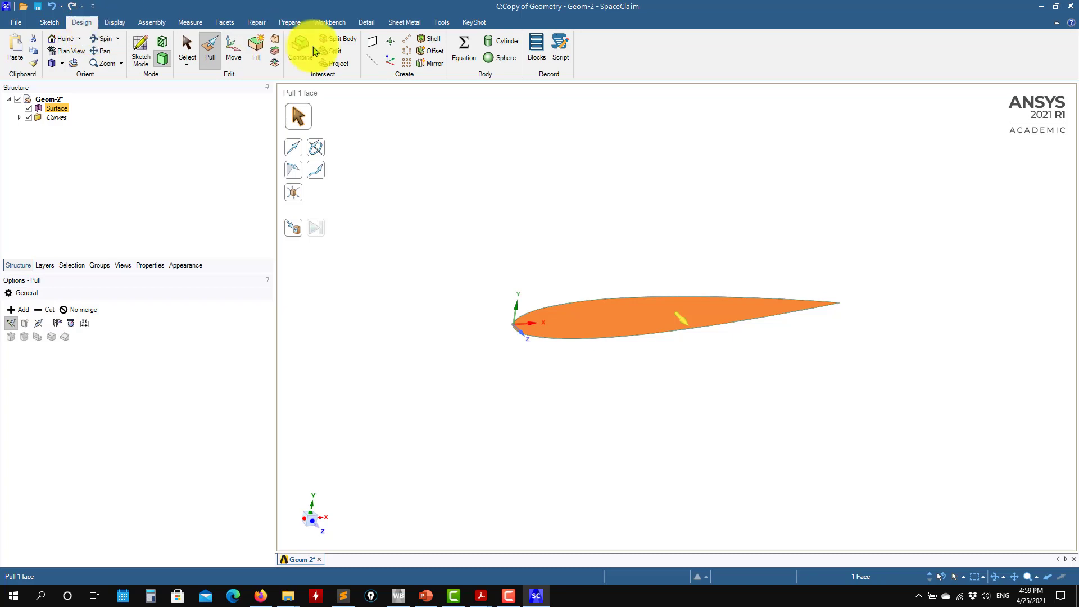
{"action": "left_click", "coordinate": [372, 41]}
{"action": "left_click", "coordinate": [373, 198]}
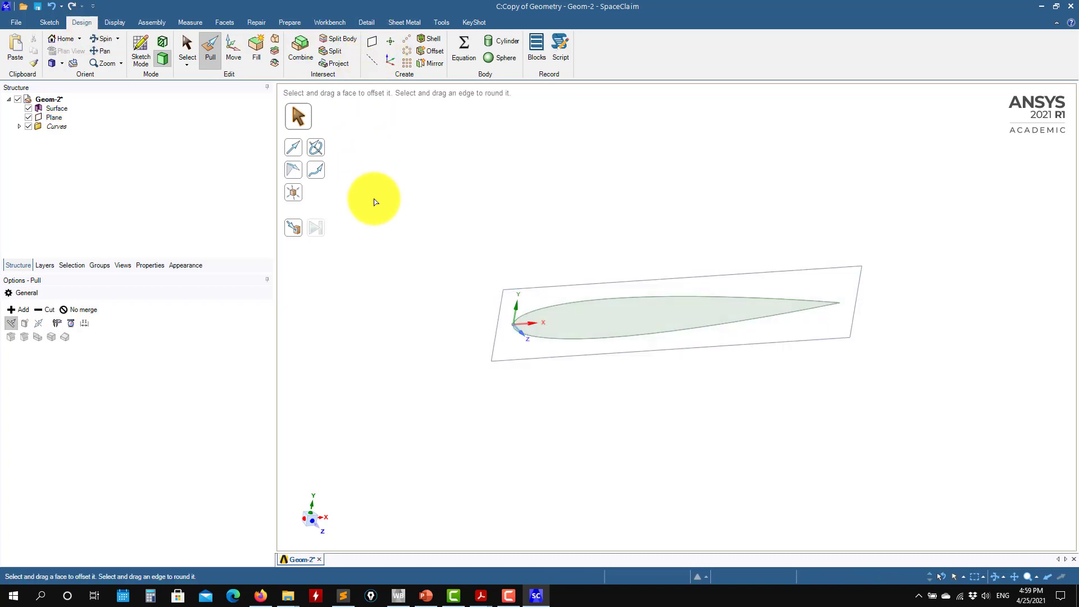
{"action": "left_click", "coordinate": [28, 108]}
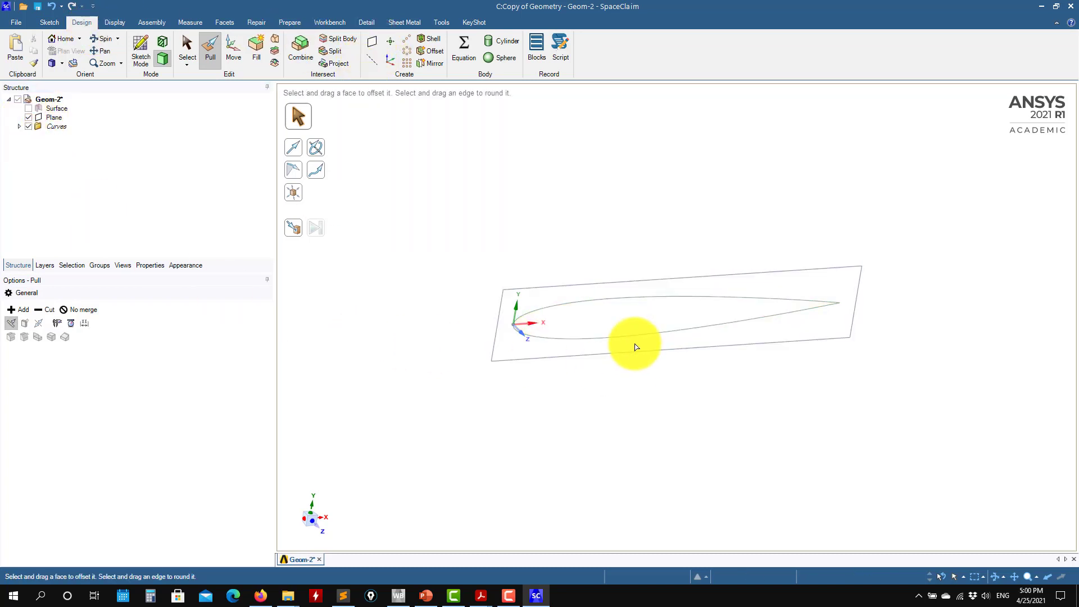
{"action": "left_click", "coordinate": [54, 117]}
- On the plane, sketch a 20 mm diameter circle centred on the airfoil's leading edge
{"action": "left_click", "coordinate": [142, 48]}
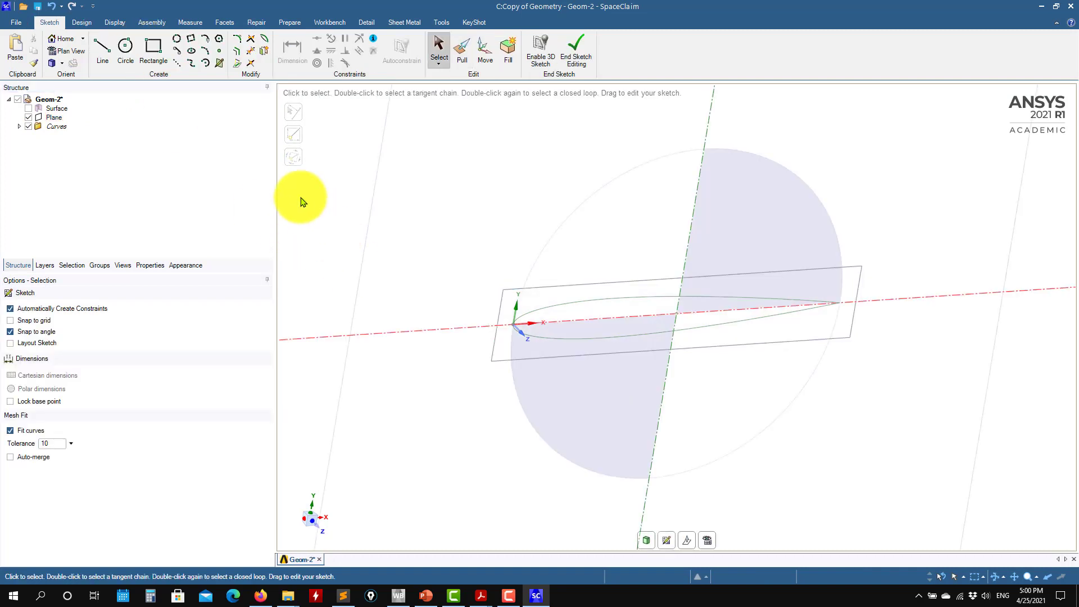
{"action": "left_click", "coordinate": [127, 50]}
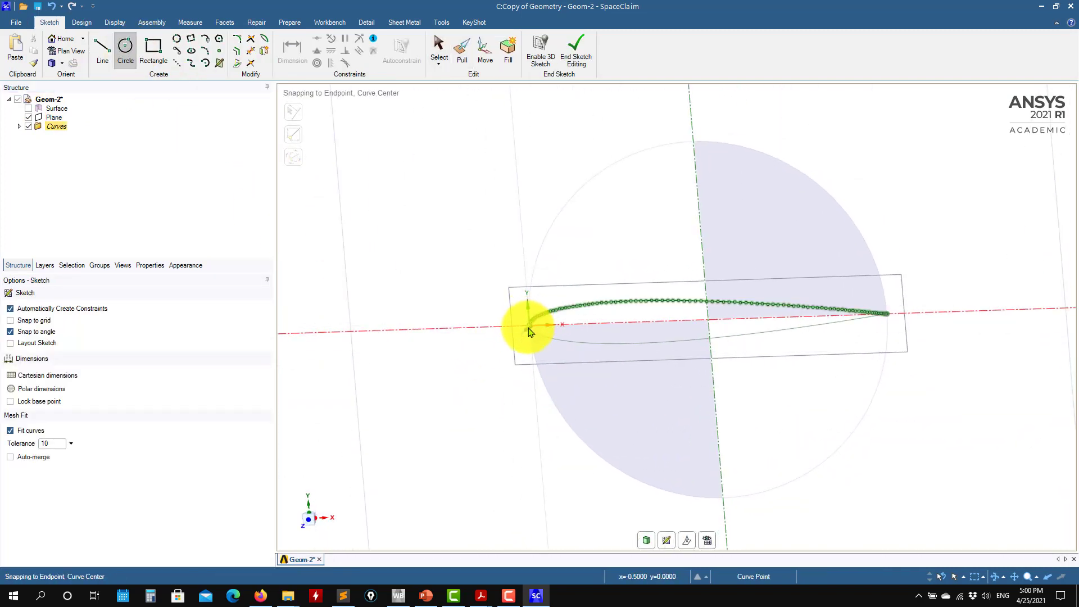
{"action": "left_click", "coordinate": [525, 325]}
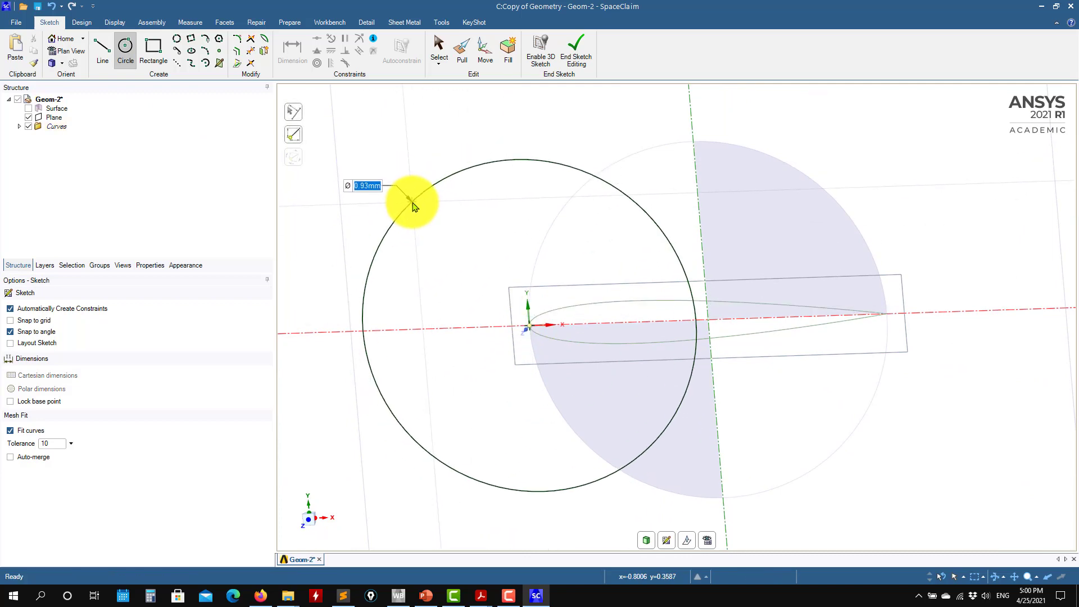
{"action": "key", "text": "Return"}
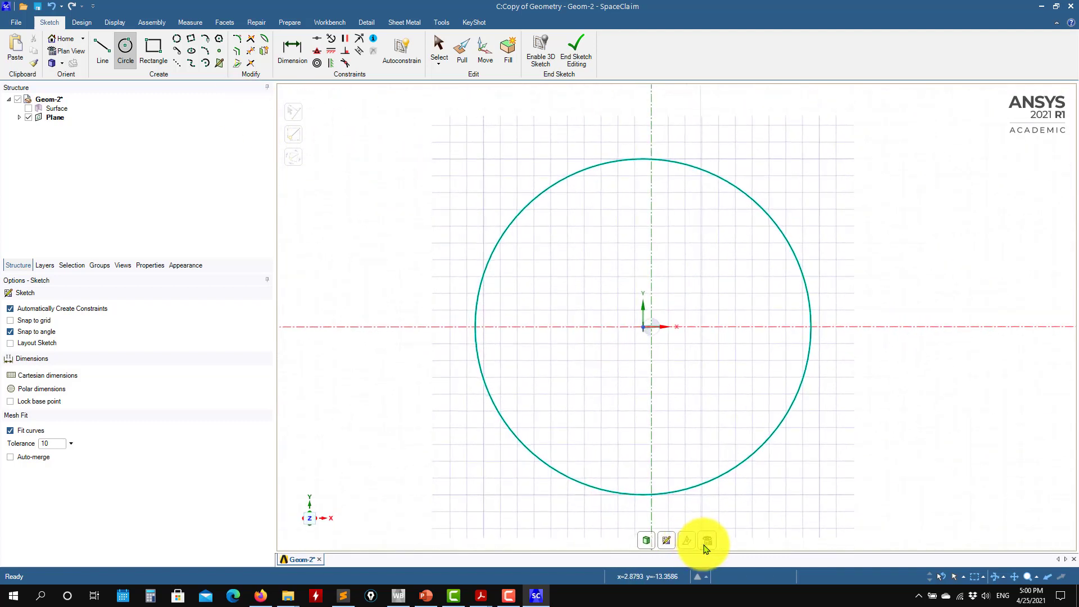
- Draw 20 mm top and bottom lines, close them with a vertical edge, and make a surface
{"action": "left_click", "coordinate": [102, 51]}
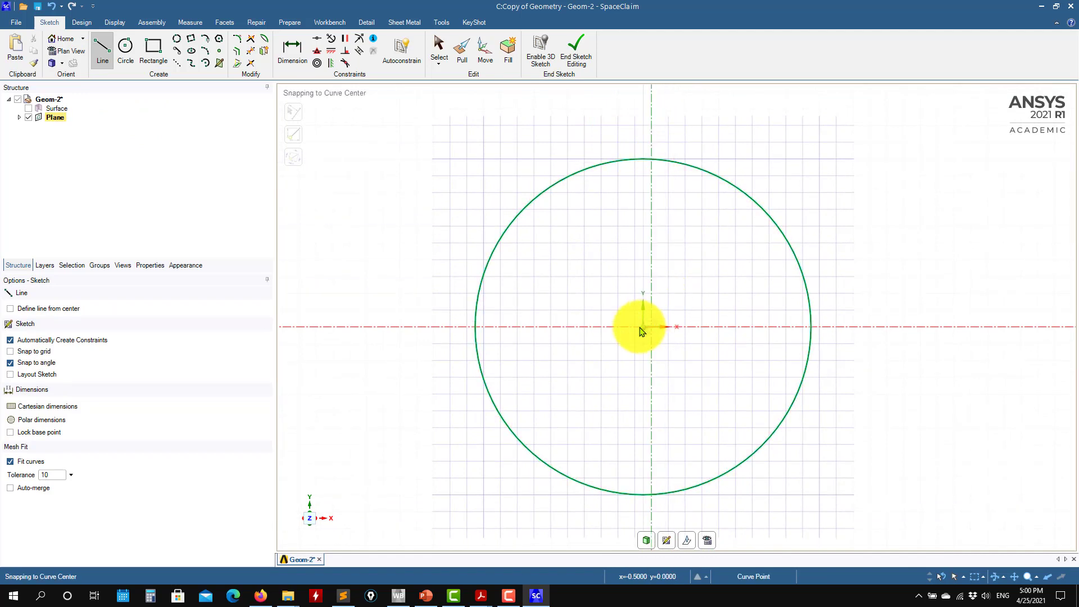
{"action": "left_click", "coordinate": [643, 160]}
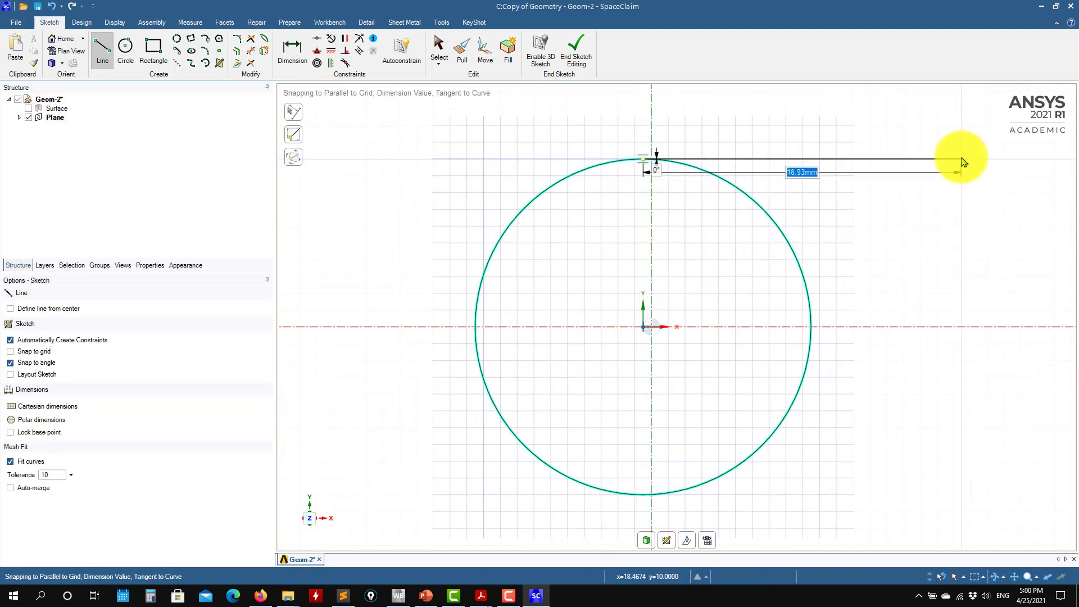
{"action": "key", "text": "Return"}
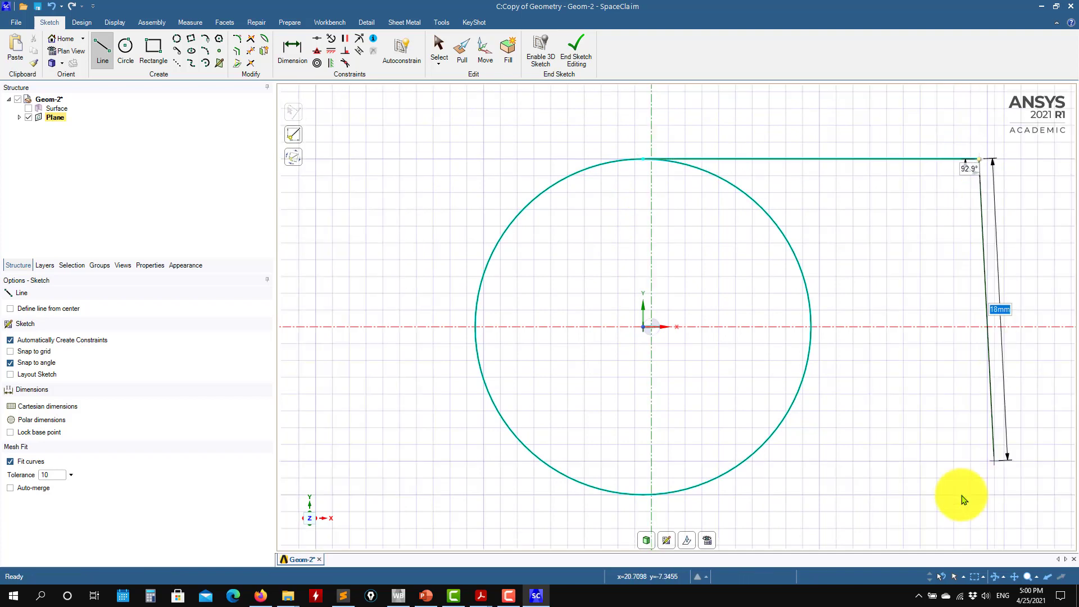
{"action": "key", "text": "Escape"}
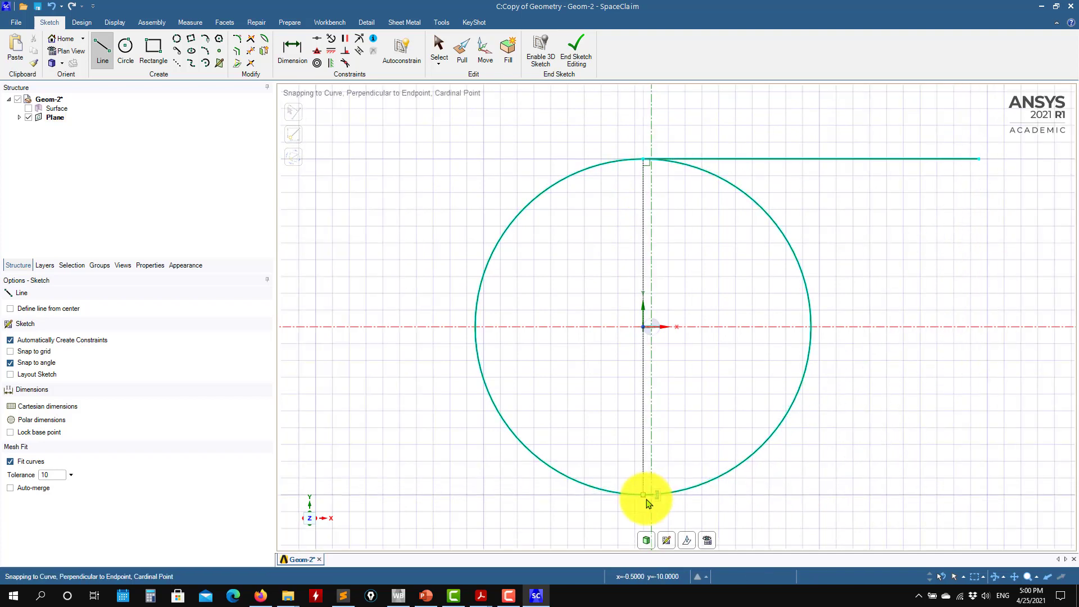
{"action": "left_click", "coordinate": [646, 499]}
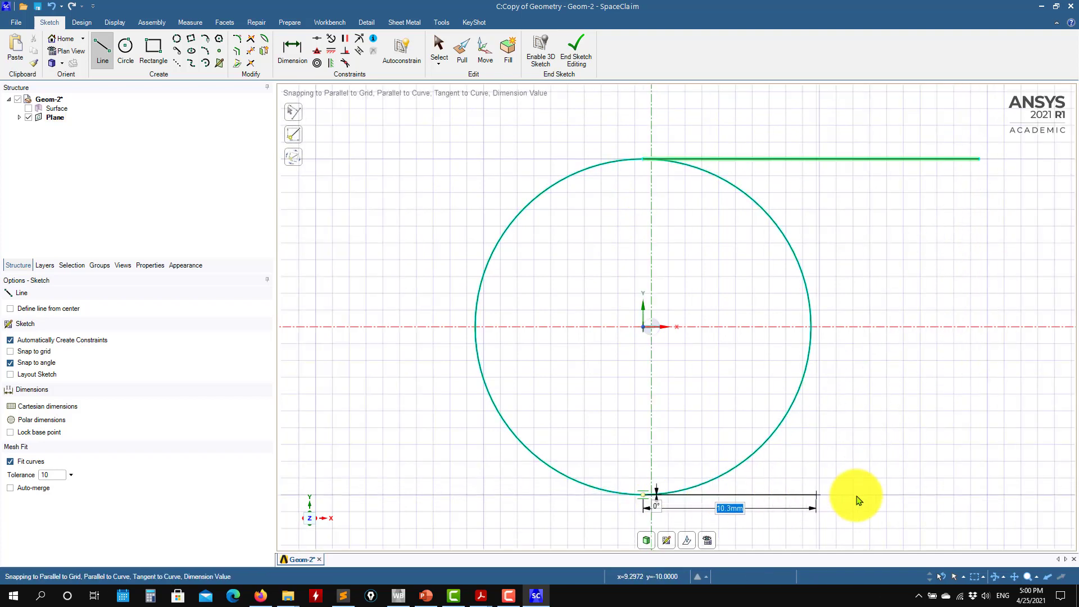
{"action": "left_click", "coordinate": [979, 496]}
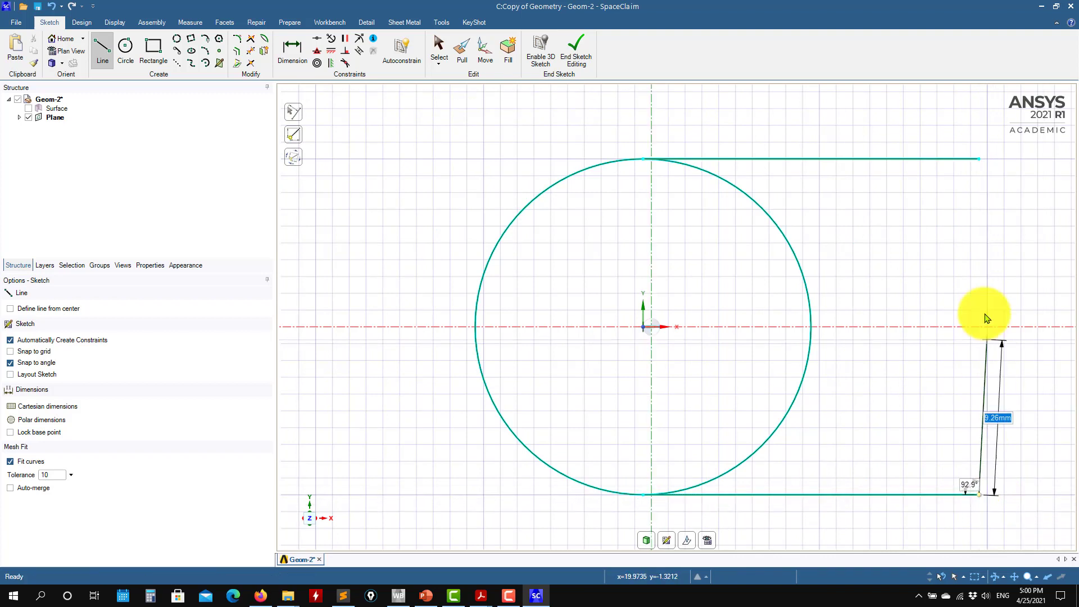
{"action": "left_click", "coordinate": [979, 160]}
{"action": "key", "text": "Escape"}
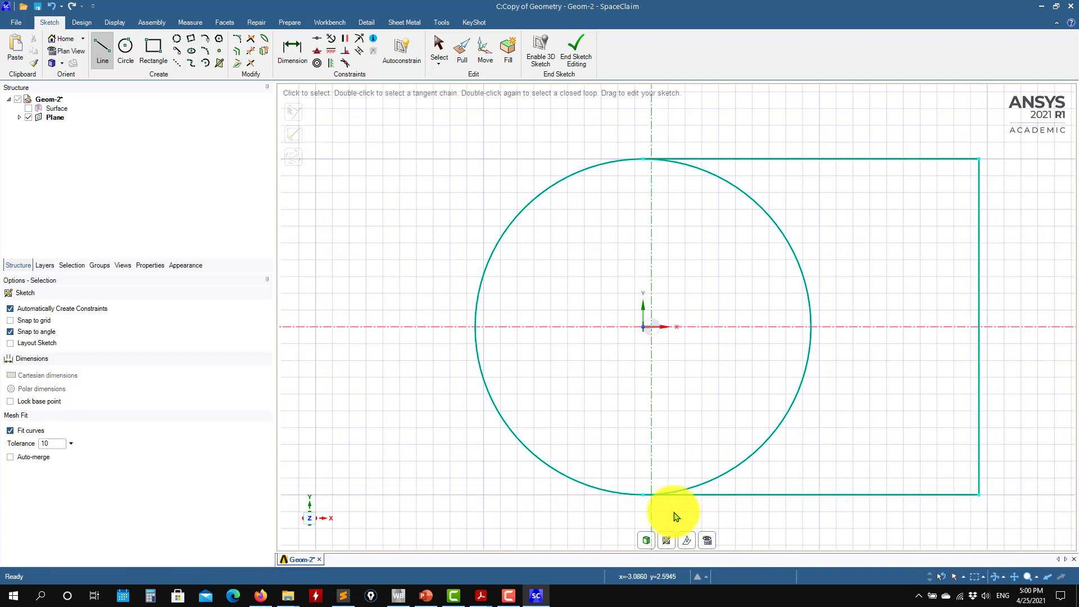
{"action": "key", "text": "p"}
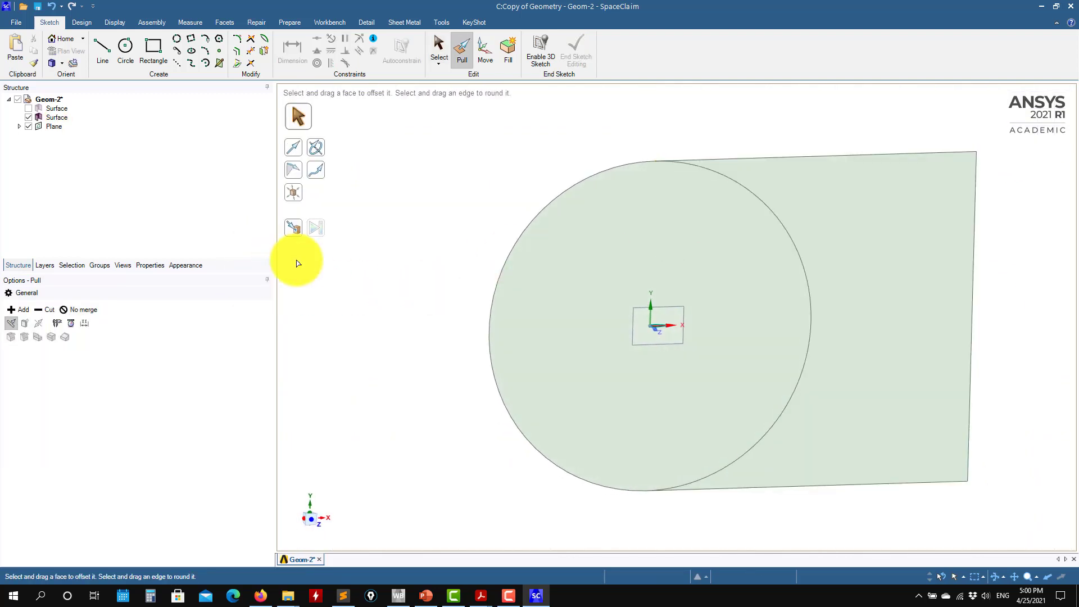
- Delete the circle arc dividing the domain so circle and rectangle become one face
{"action": "left_click", "coordinate": [802, 270]}
{"action": "key", "text": "Escape"}
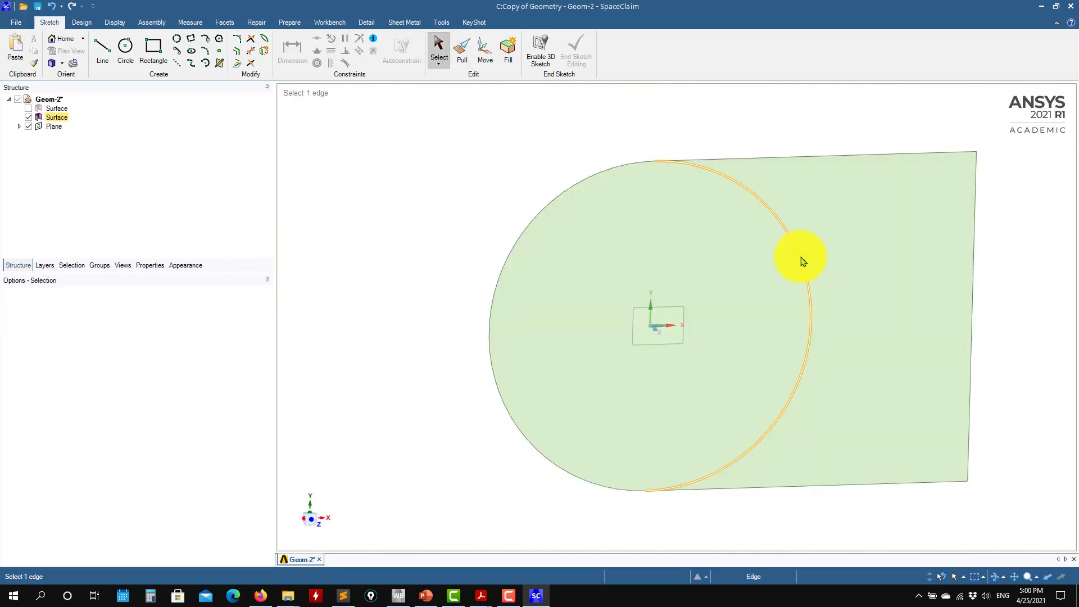
{"action": "key", "text": "Delete"}
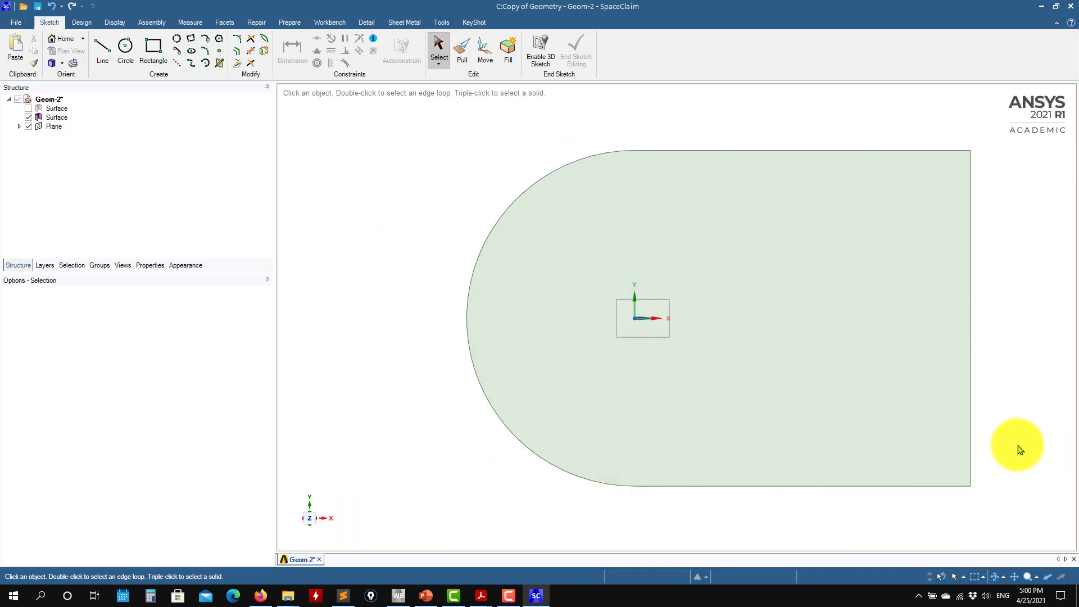
{"action": "left_click", "coordinate": [82, 25]}
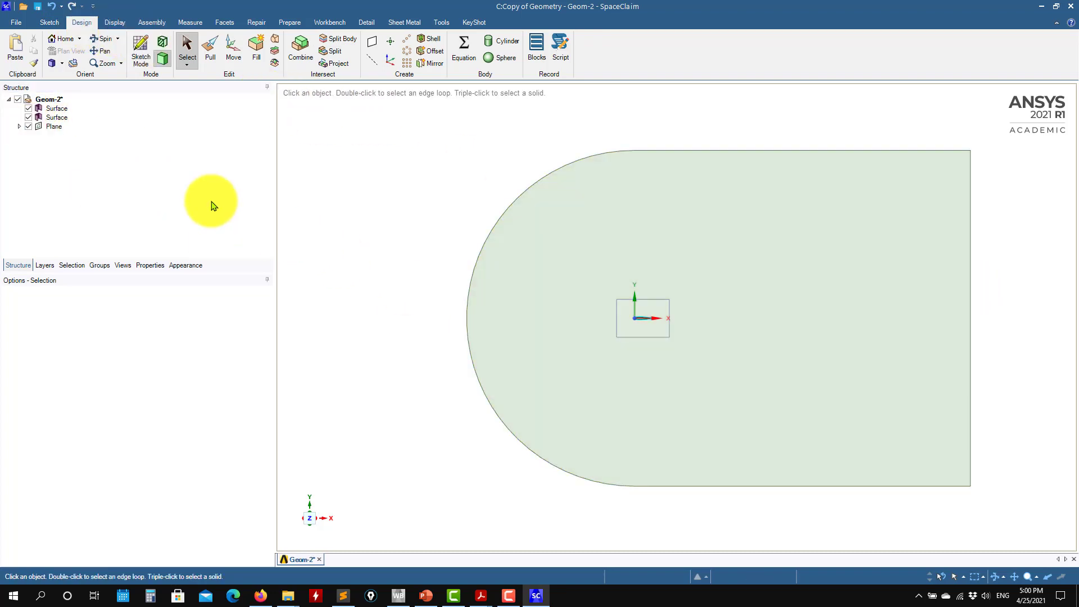
- Move the airfoil face to the right along X inside the C-domain
{"action": "scroll", "coordinate": [608, 316], "scroll_direction": "up", "scroll_amount": 5}
{"action": "scroll", "coordinate": [571, 297], "scroll_direction": "up", "scroll_amount": 3}
{"action": "left_click", "coordinate": [573, 296]}
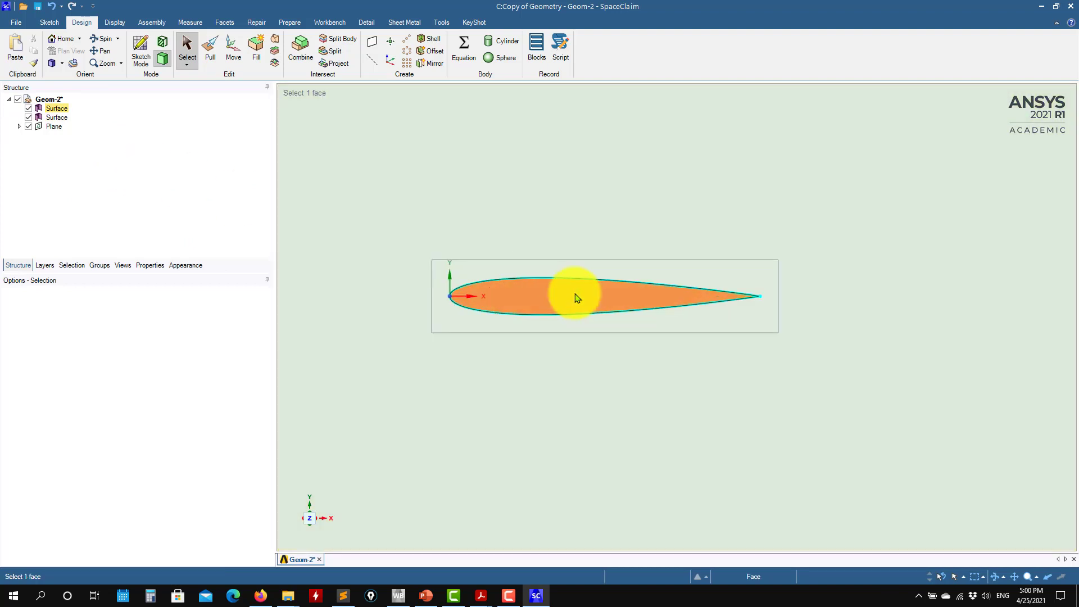
{"action": "left_click", "coordinate": [235, 64]}
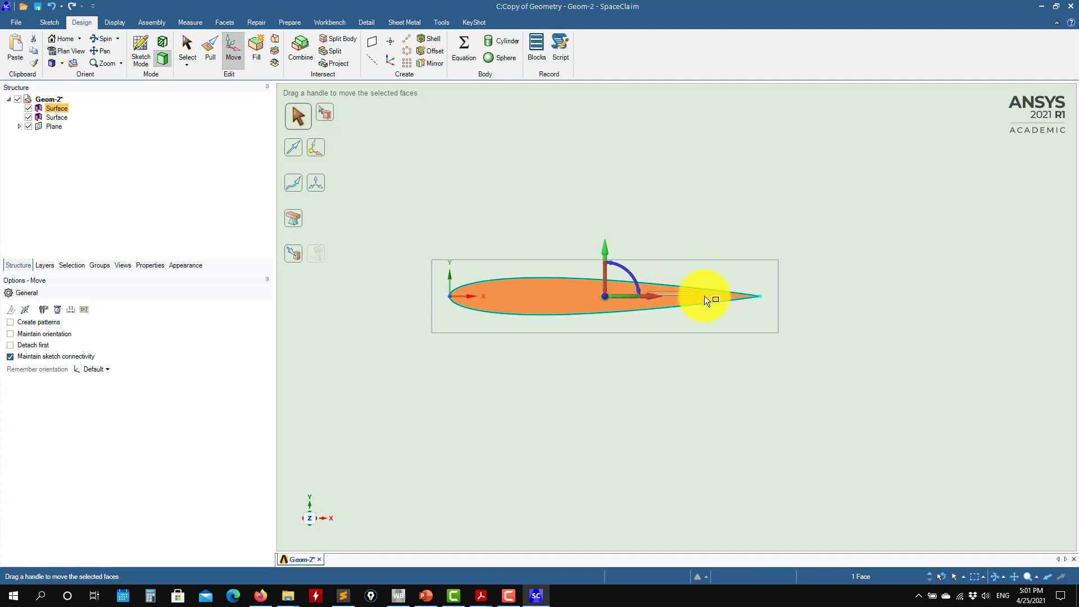
{"action": "key", "text": "Escape"}
{"action": "left_click", "coordinate": [528, 311]}
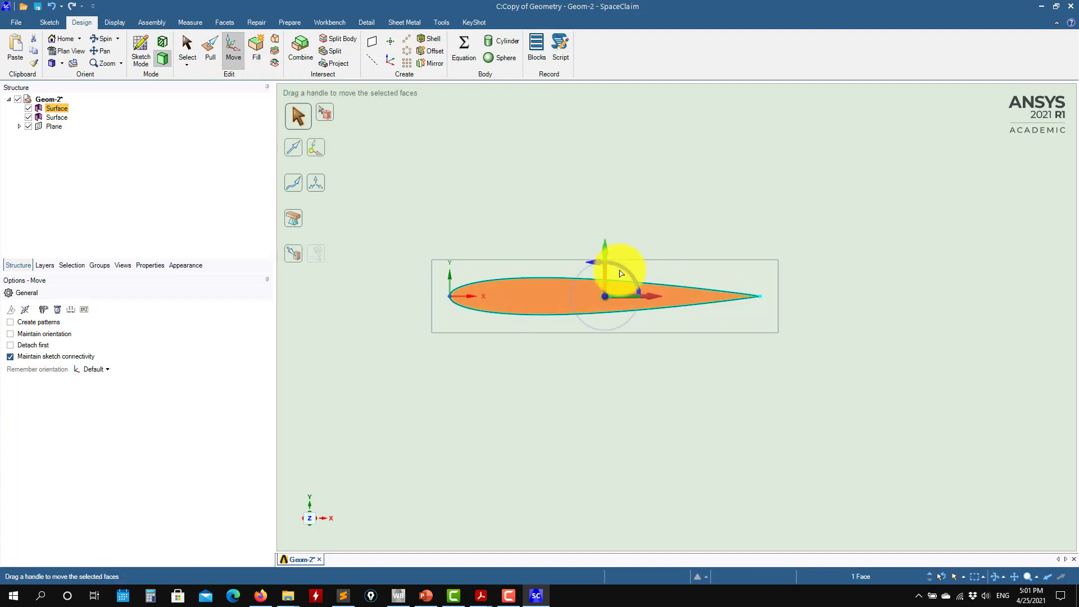
{"action": "left_click_drag", "start_coordinate": [1003, 325], "coordinate": [925, 430]}
- Recentre the view on the domain, deselect it, and hide the reference plane
{"action": "scroll", "coordinate": [826, 356], "scroll_direction": "down", "scroll_amount": 5}
{"action": "middle_click_drag", "start_coordinate": [926, 430], "coordinate": [645, 339], "text": "shift"}
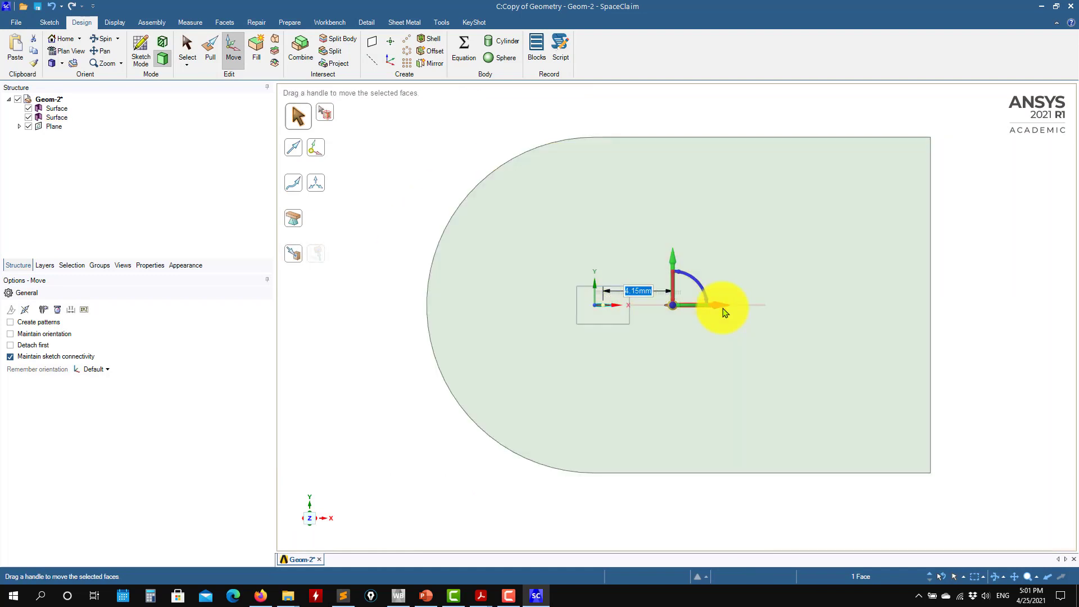
{"action": "left_click", "coordinate": [972, 313]}
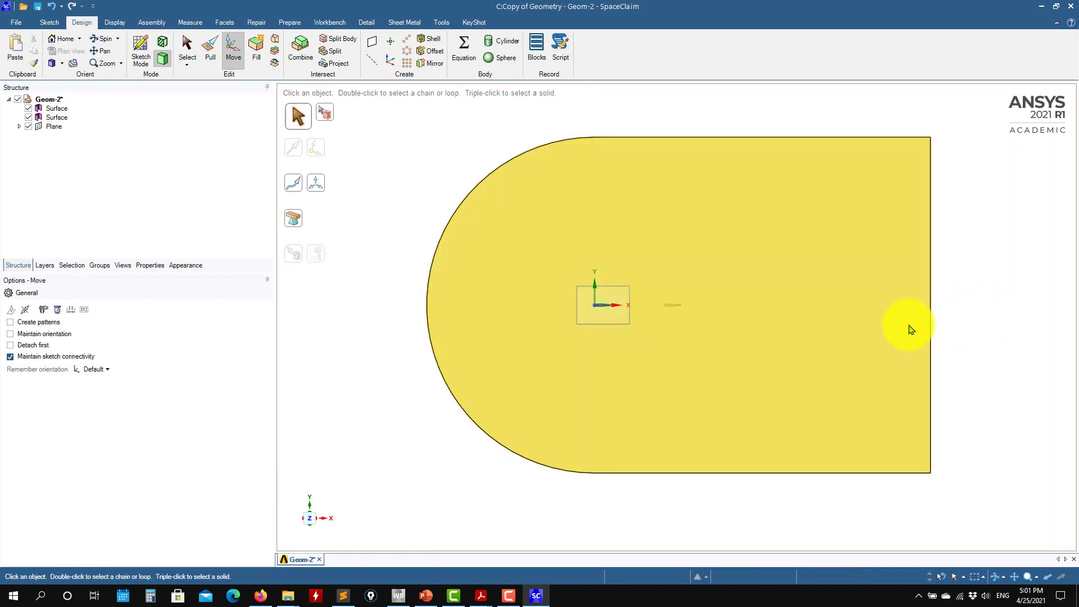
{"action": "left_click", "coordinate": [28, 127]}
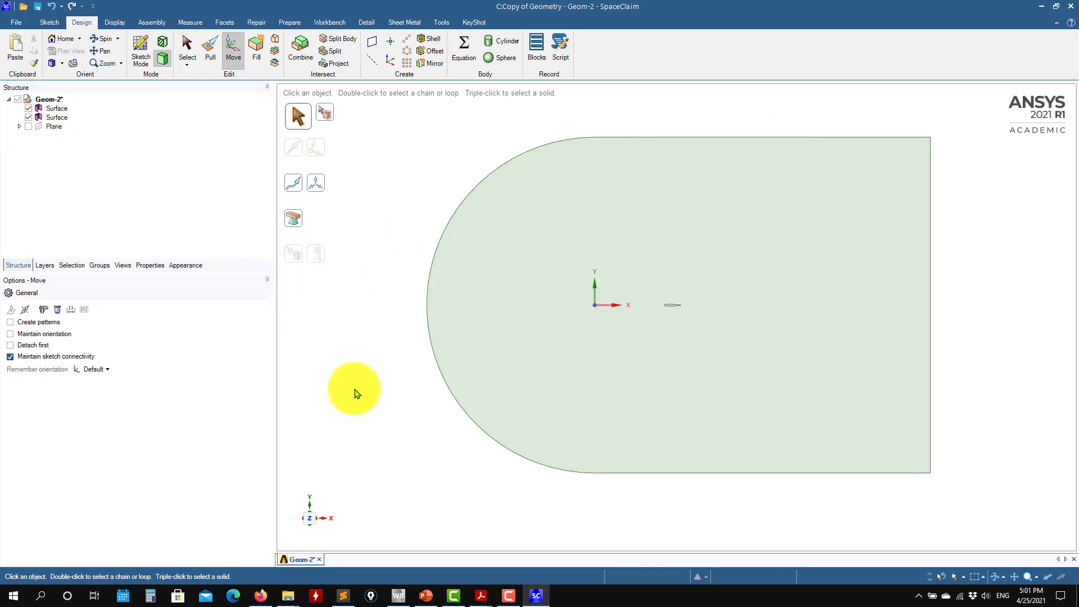
{"action": "key", "text": "s"}
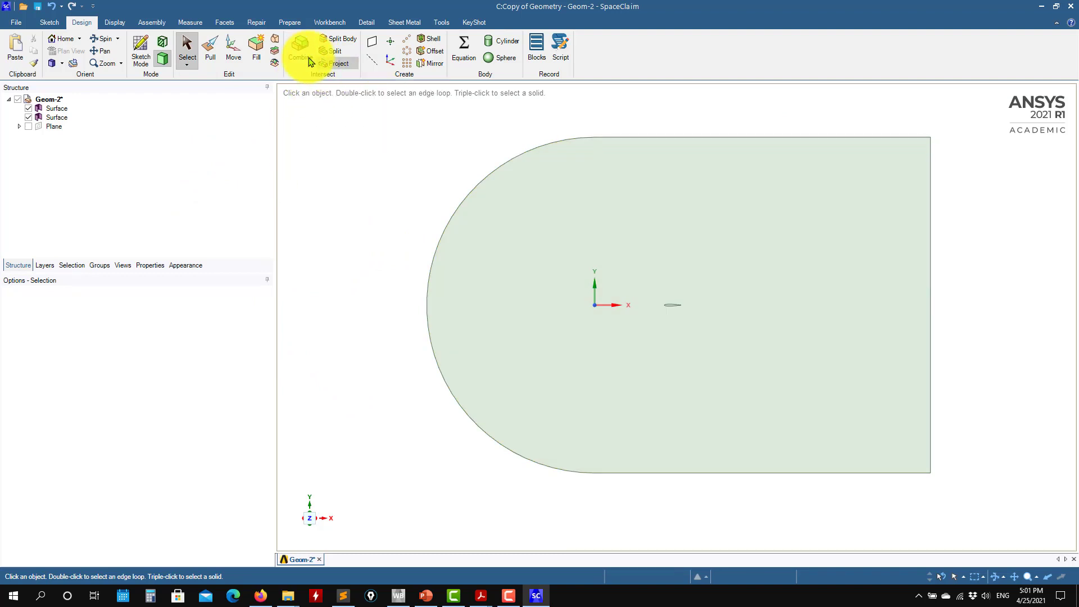
- Combine with the domain surface as target to cut the airfoil hole, then hide the leftover airfoil
{"action": "left_click", "coordinate": [500, 201]}
{"action": "scroll", "coordinate": [646, 283], "scroll_direction": "up", "scroll_amount": 3}
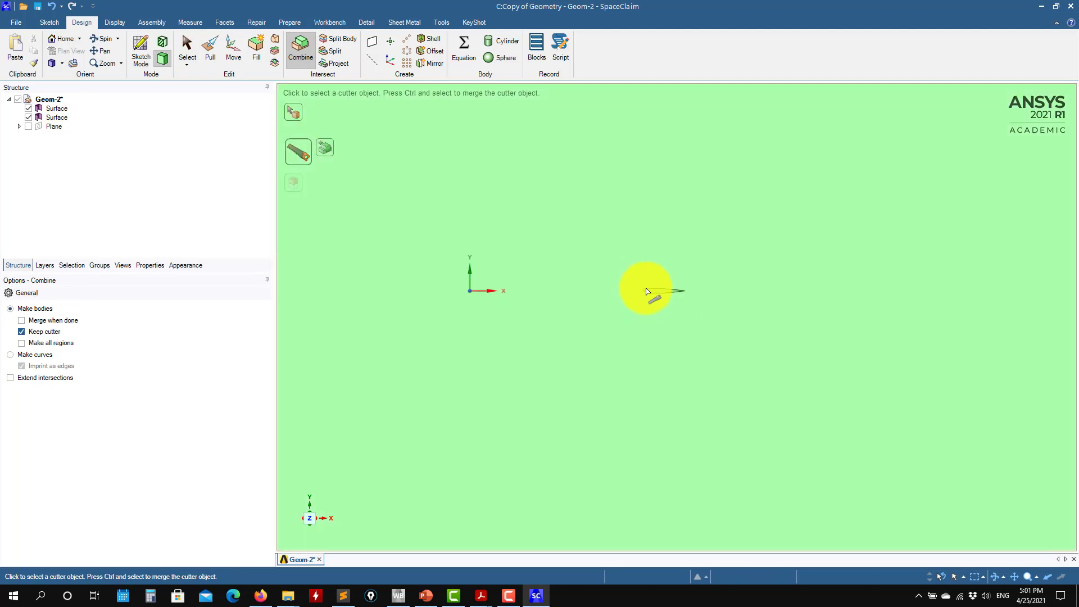
{"action": "key", "text": "Escape"}
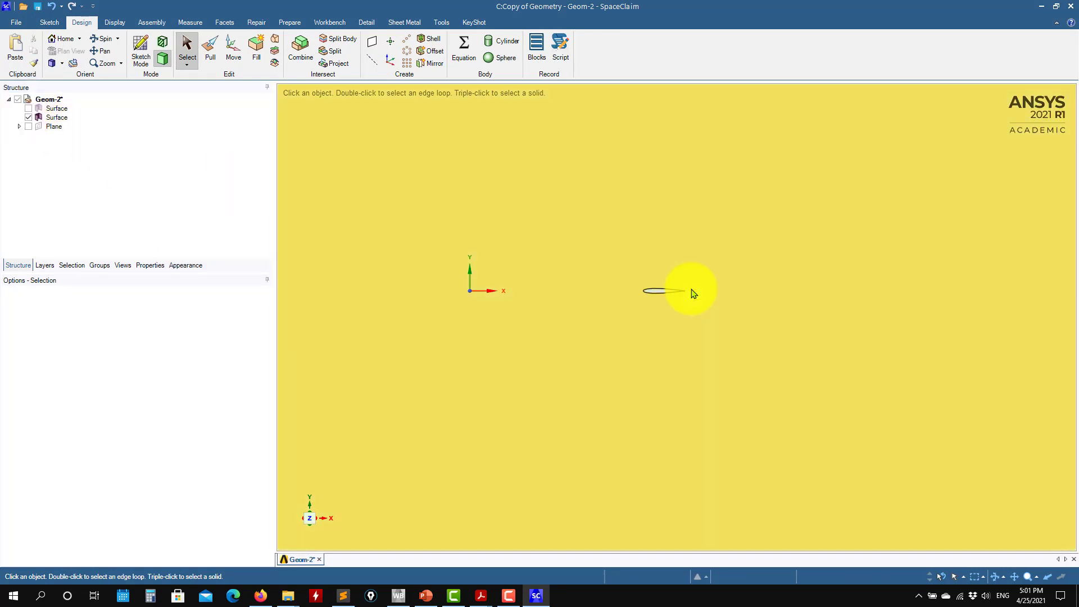
{"action": "left_click", "coordinate": [658, 297]}
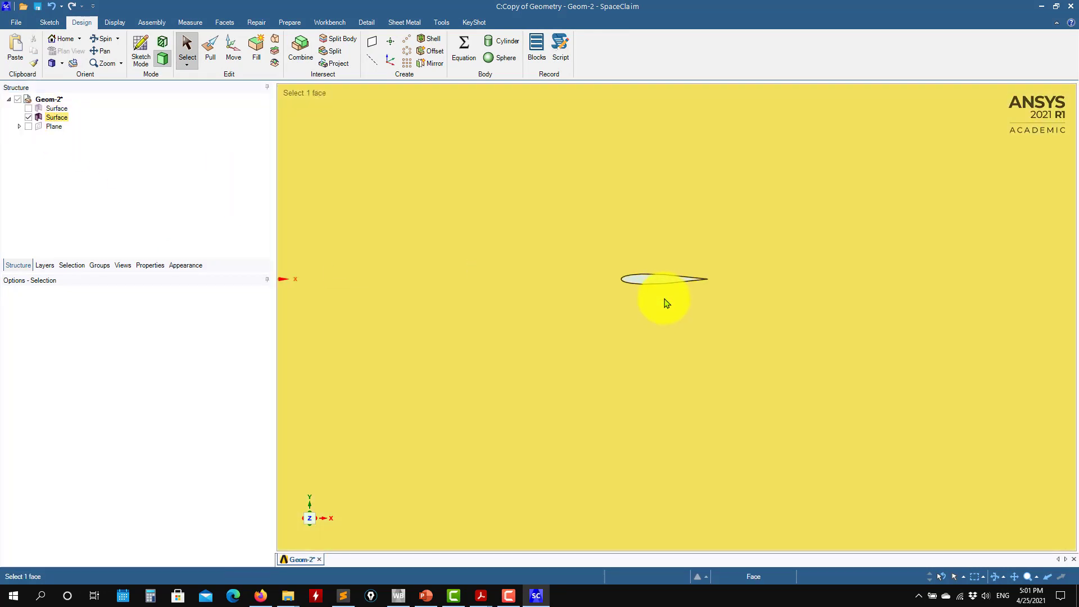
{"action": "left_click", "coordinate": [651, 282]}
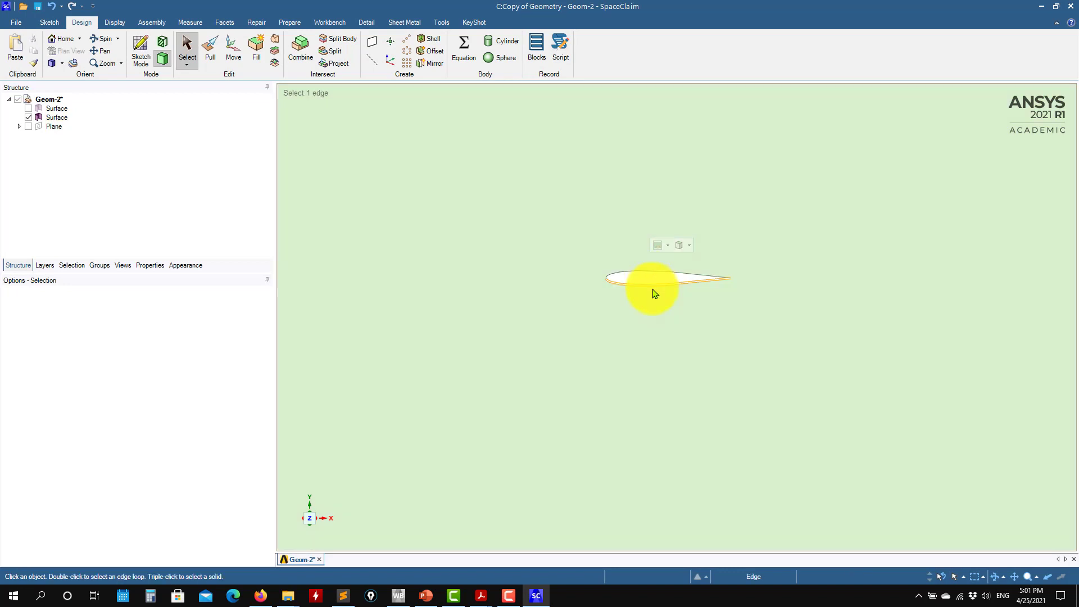
{"action": "left_click", "coordinate": [654, 294]}
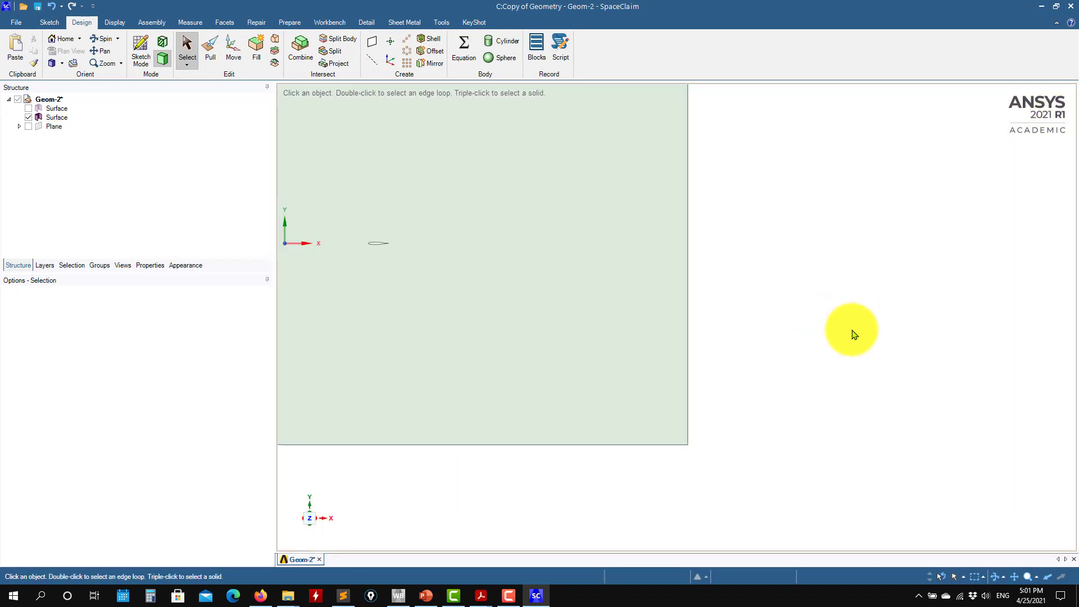
- Rotate the airfoil hole's edges about a pivot on the leading edge until the airfoil is level
{"action": "left_click", "coordinate": [647, 282]}
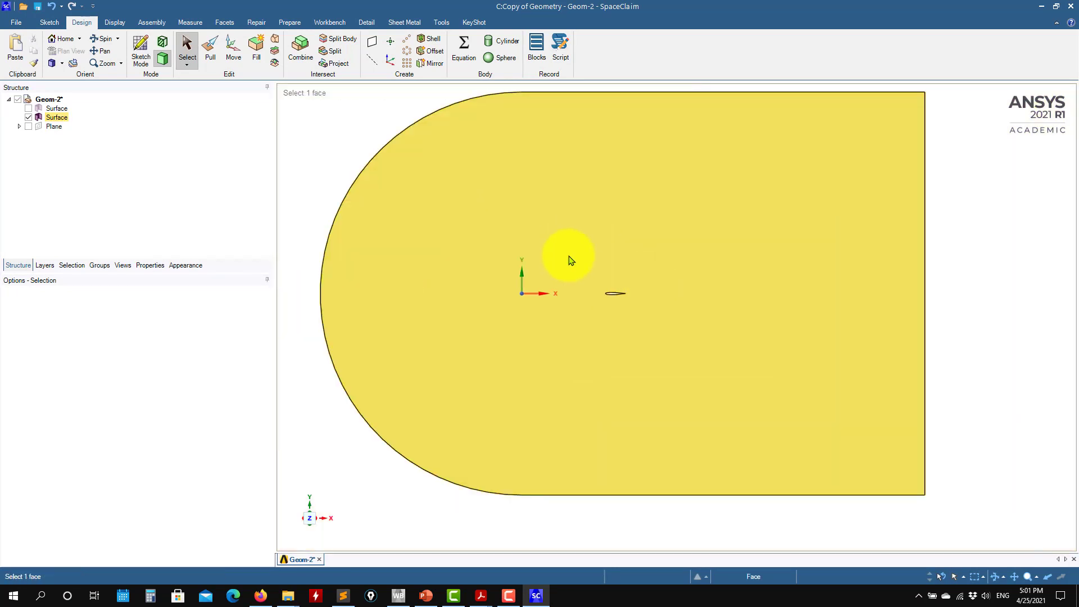
{"action": "left_click_drag", "start_coordinate": [571, 260], "coordinate": [655, 316]}
{"action": "left_click", "coordinate": [233, 54]}
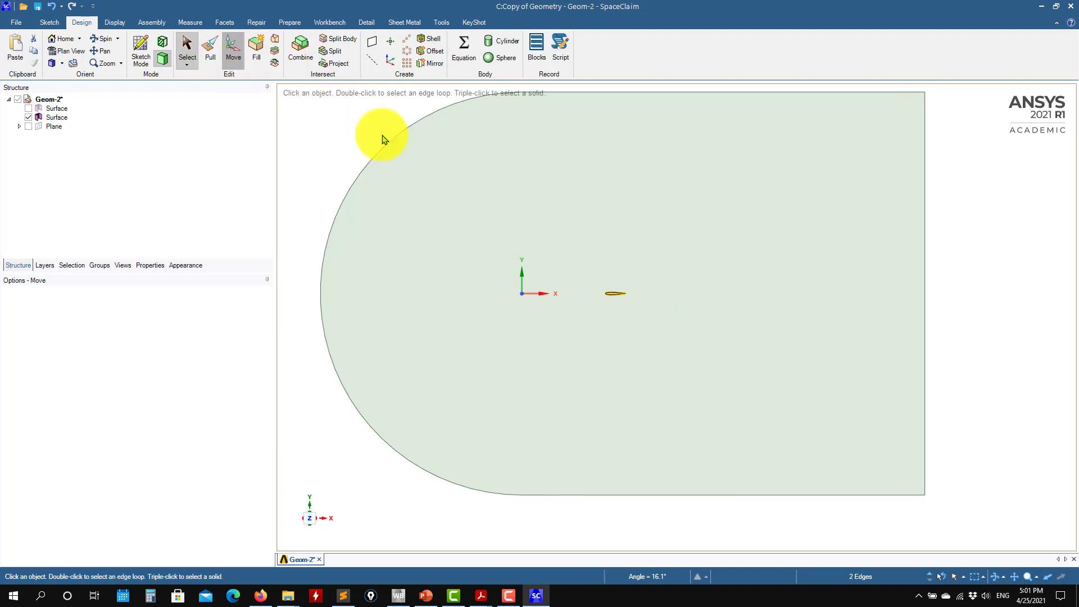
{"action": "scroll", "coordinate": [590, 313], "scroll_direction": "up", "scroll_amount": 10}
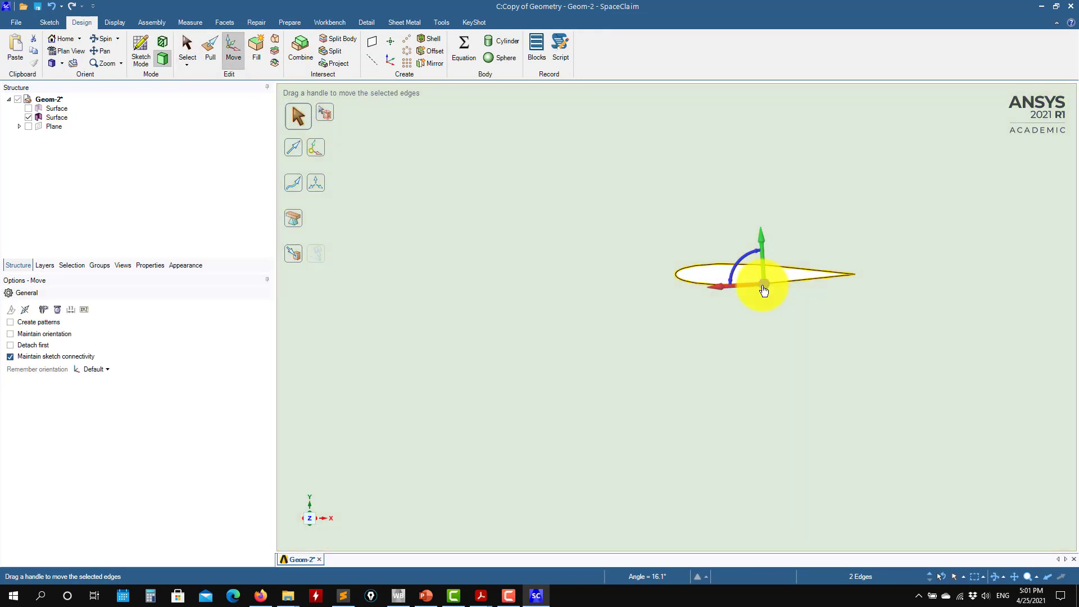
{"action": "left_click_drag", "start_coordinate": [762, 285], "coordinate": [859, 282]}
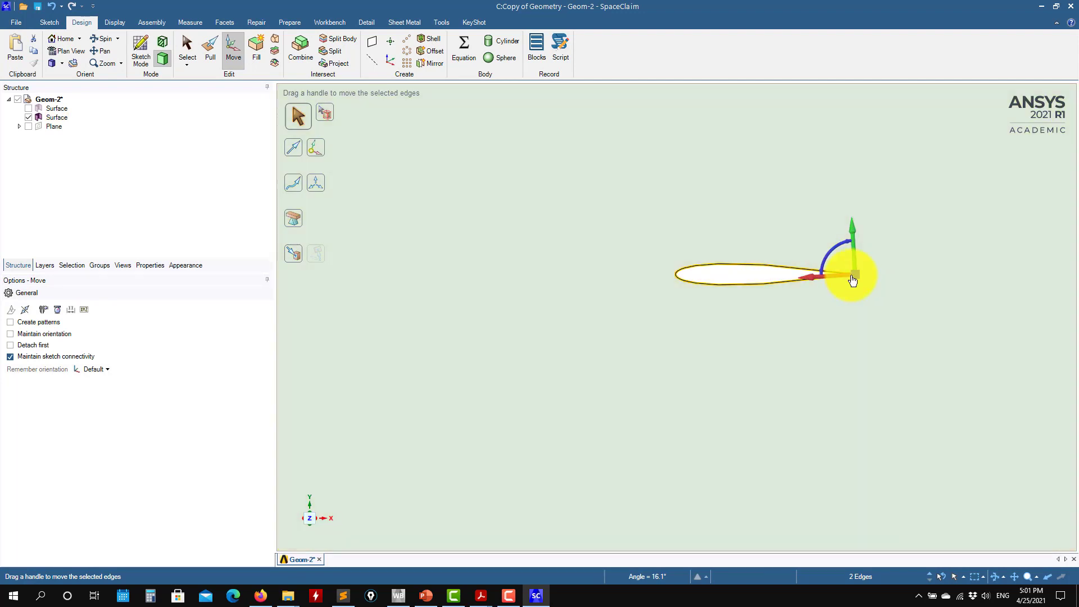
{"action": "left_click_drag", "start_coordinate": [855, 277], "coordinate": [667, 260]}
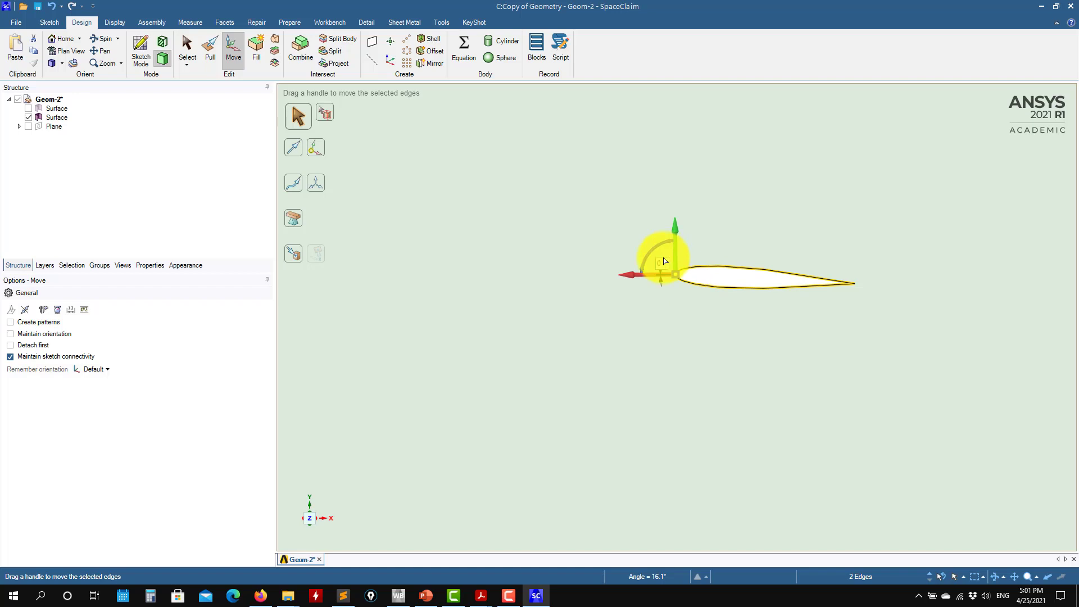
{"action": "left_click_drag", "start_coordinate": [664, 260], "coordinate": [571, 328]}
{"action": "key", "text": "Escape"}
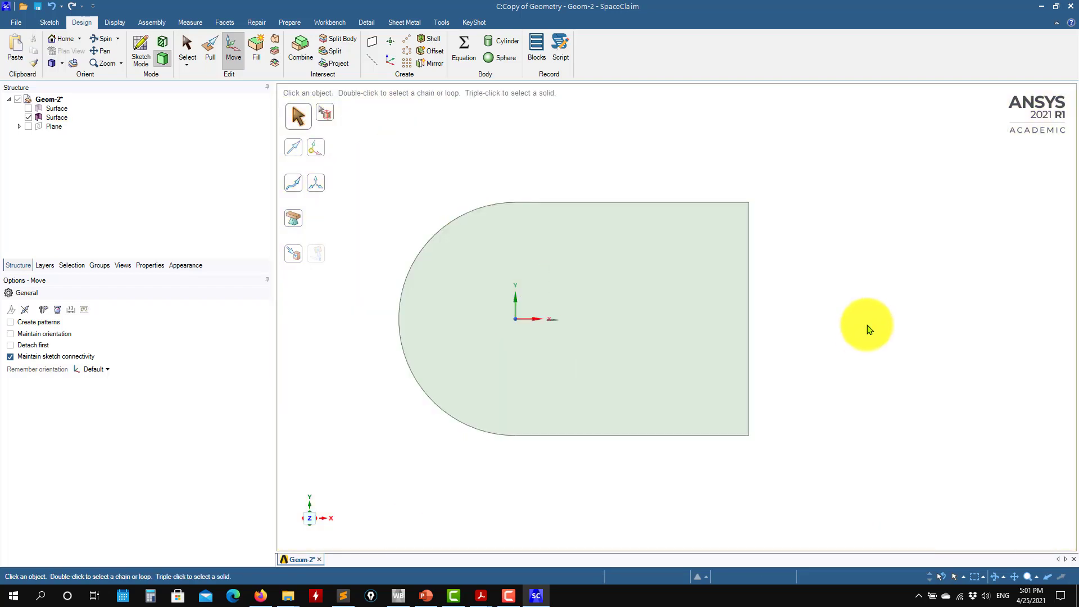
{"action": "scroll", "coordinate": [829, 371], "scroll_direction": "up", "scroll_amount": 2}
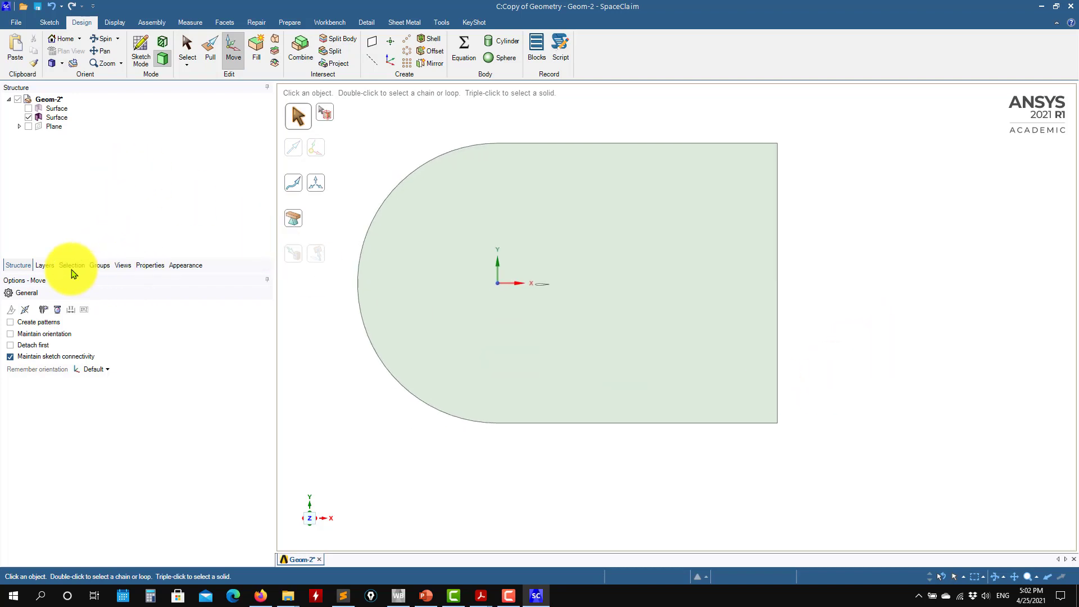
- Create named selections inlet for the front arc, outlet for the right edge, and top
{"action": "left_click", "coordinate": [99, 267]}
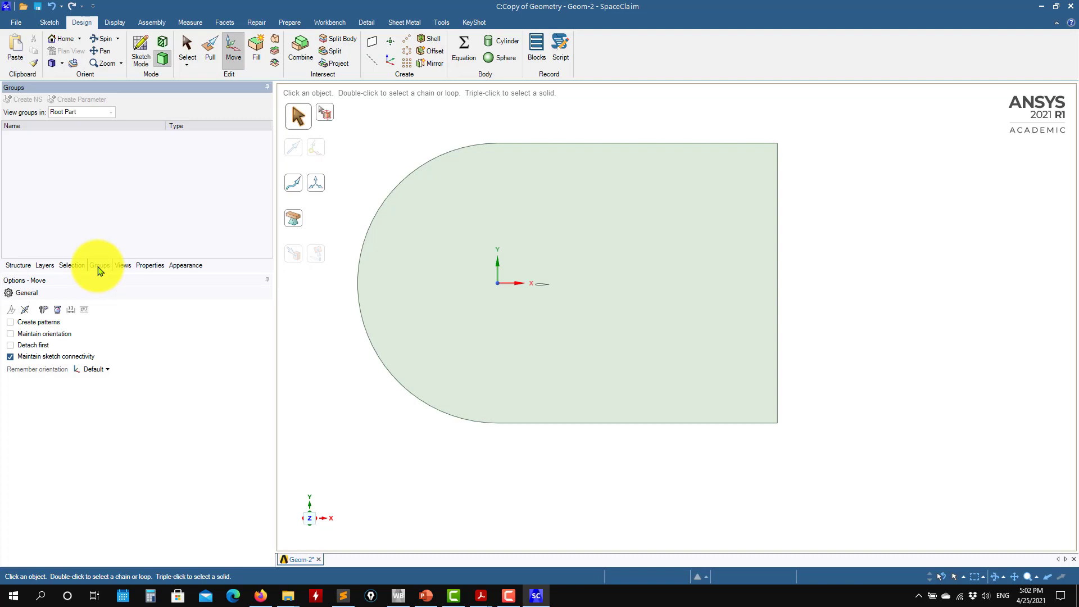
{"action": "left_click", "coordinate": [378, 213]}
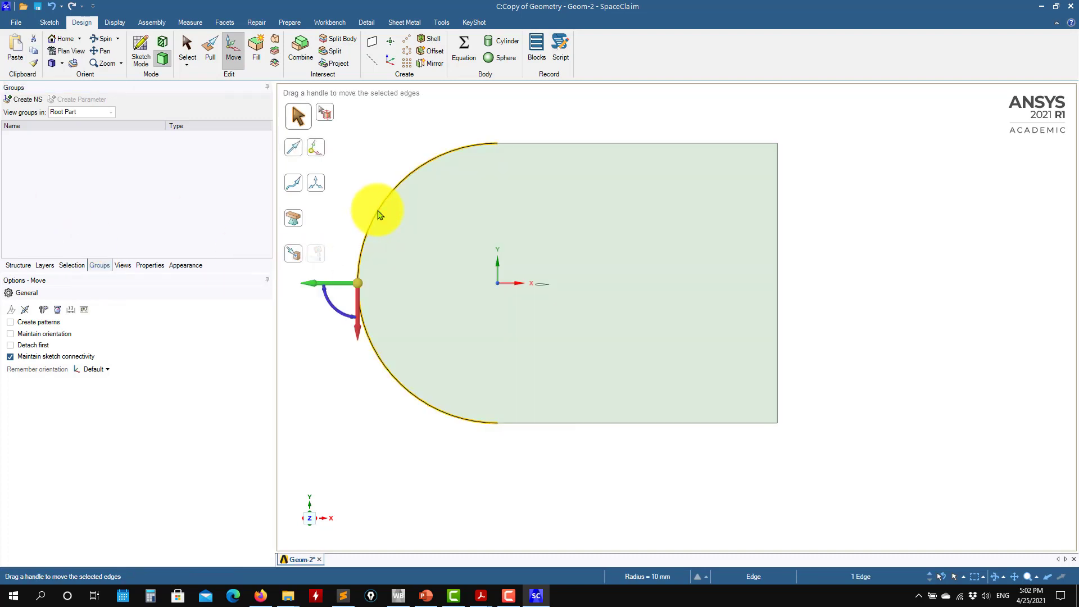
{"action": "left_click", "coordinate": [25, 99]}
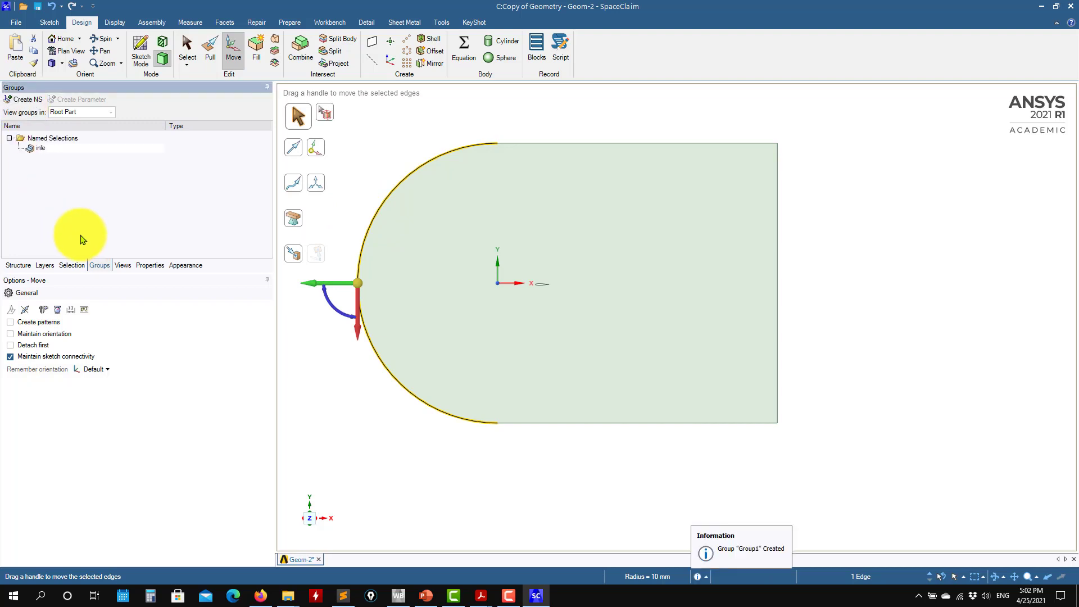
{"action": "left_click", "coordinate": [792, 246]}
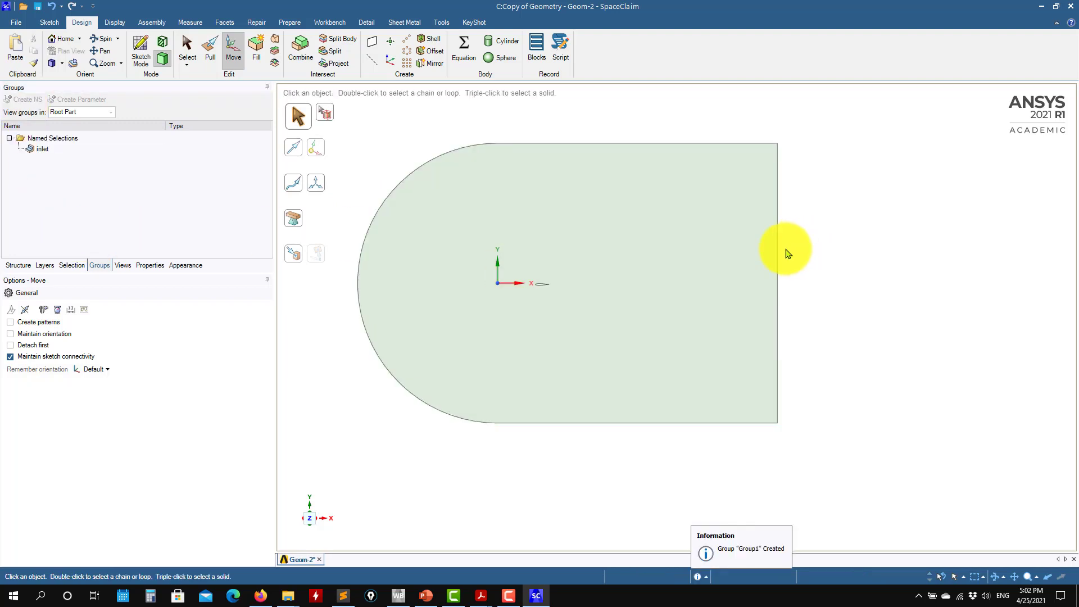
{"action": "left_click", "coordinate": [784, 258]}
{"action": "left_click", "coordinate": [23, 100]}
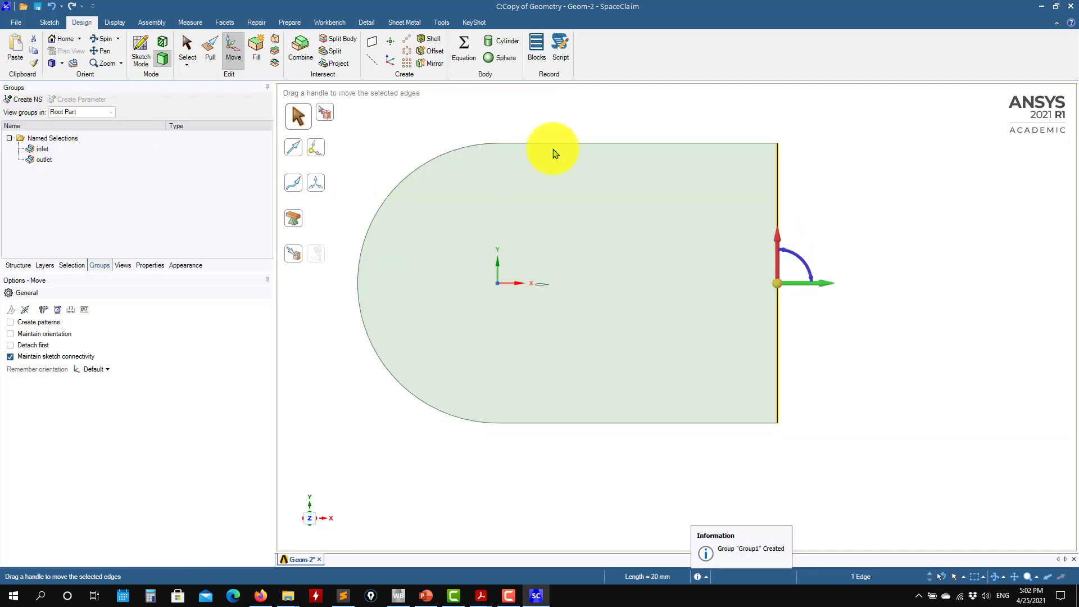
{"action": "left_click", "coordinate": [602, 144]}
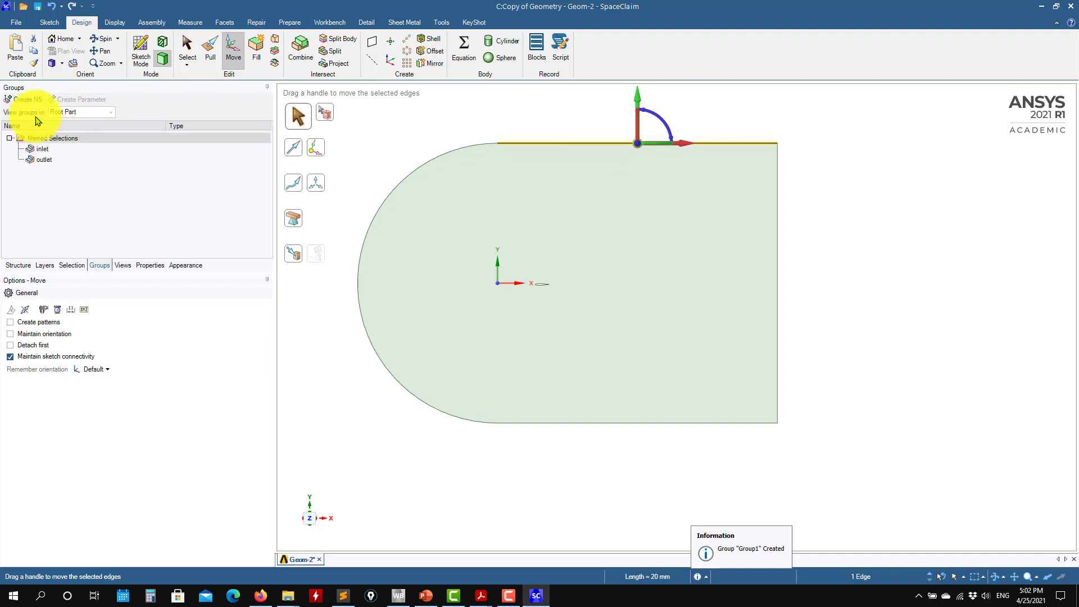
{"action": "left_click", "coordinate": [24, 100]}
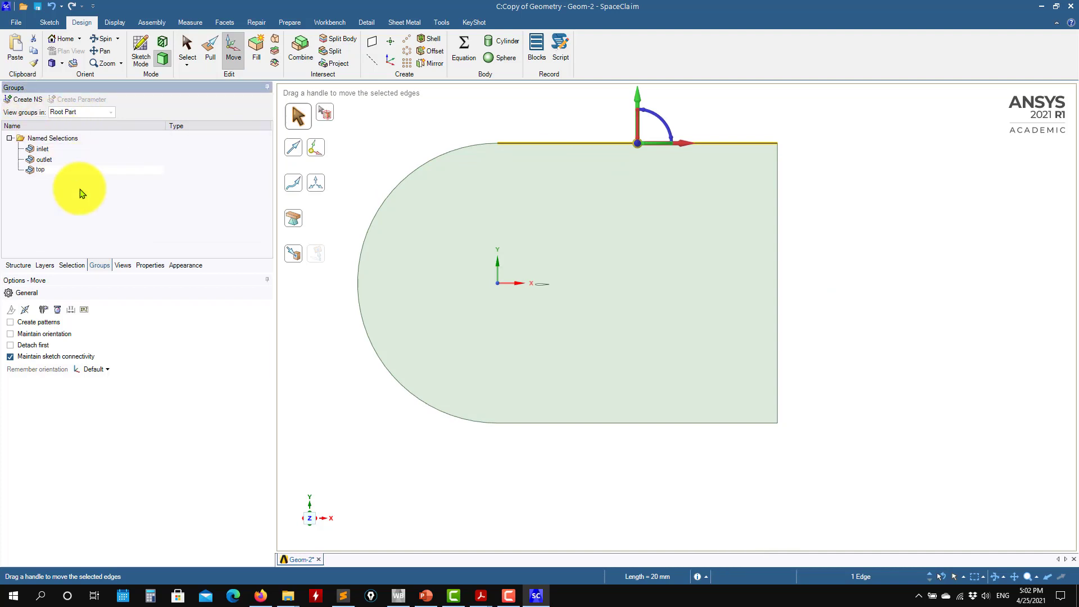
{"action": "key", "text": "Return"}
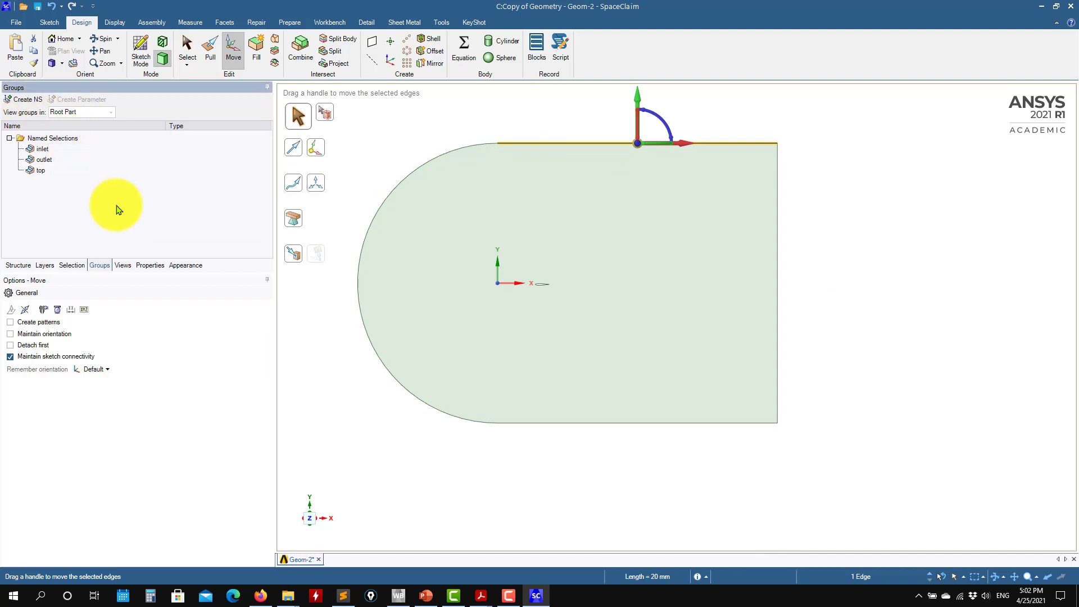
- Name the domain's bottom edge 'bottom' and add the airfoil's upper edge as a named selection
{"action": "left_click", "coordinate": [570, 424]}
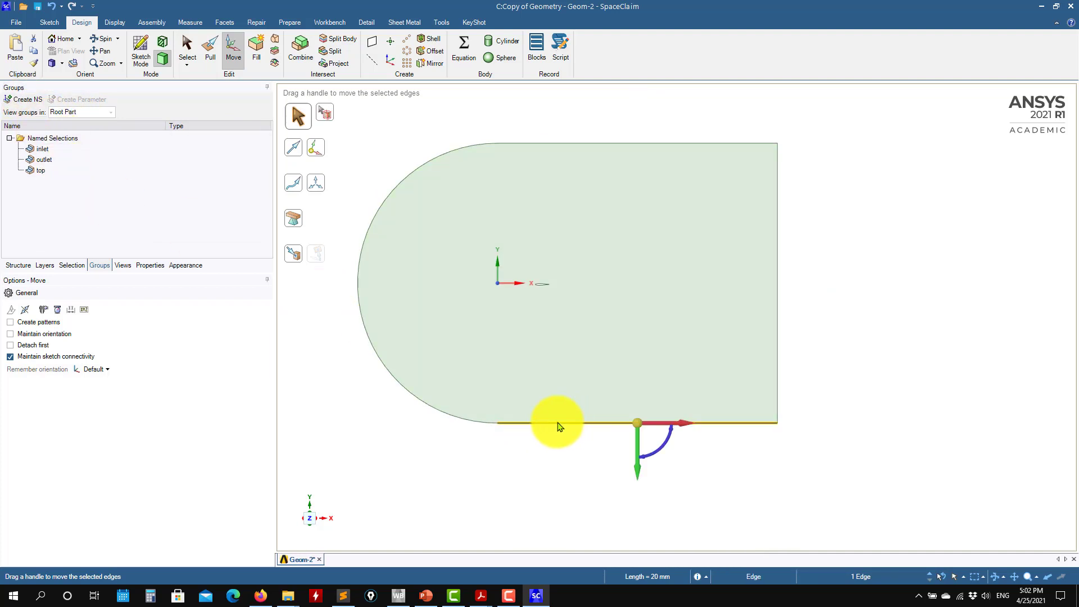
{"action": "left_click", "coordinate": [26, 101]}
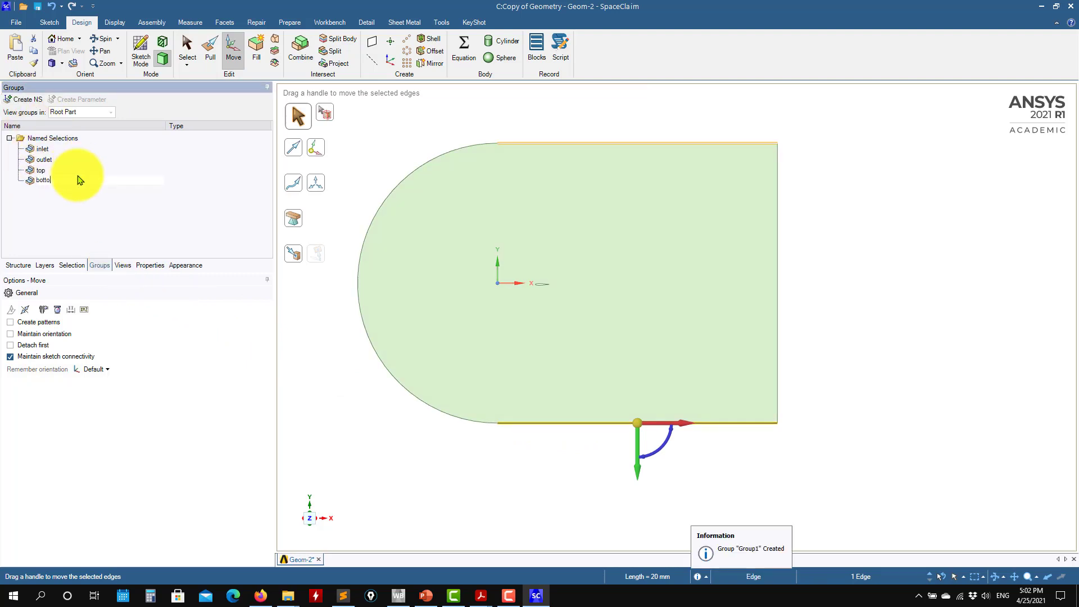
{"action": "scroll", "coordinate": [664, 326], "scroll_direction": "up", "scroll_amount": 10}
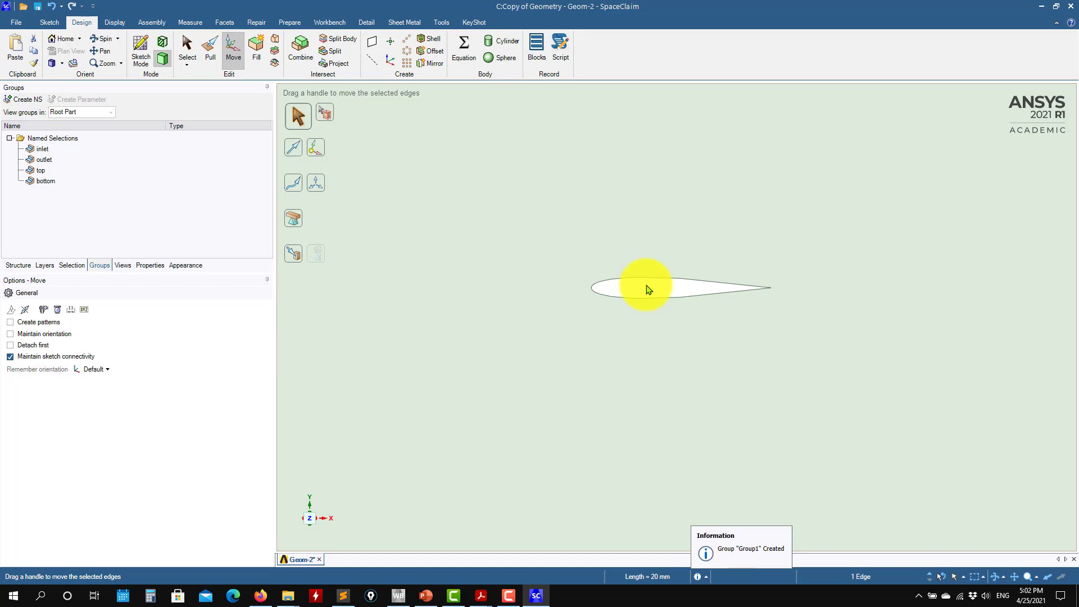
{"action": "left_click", "coordinate": [647, 279]}
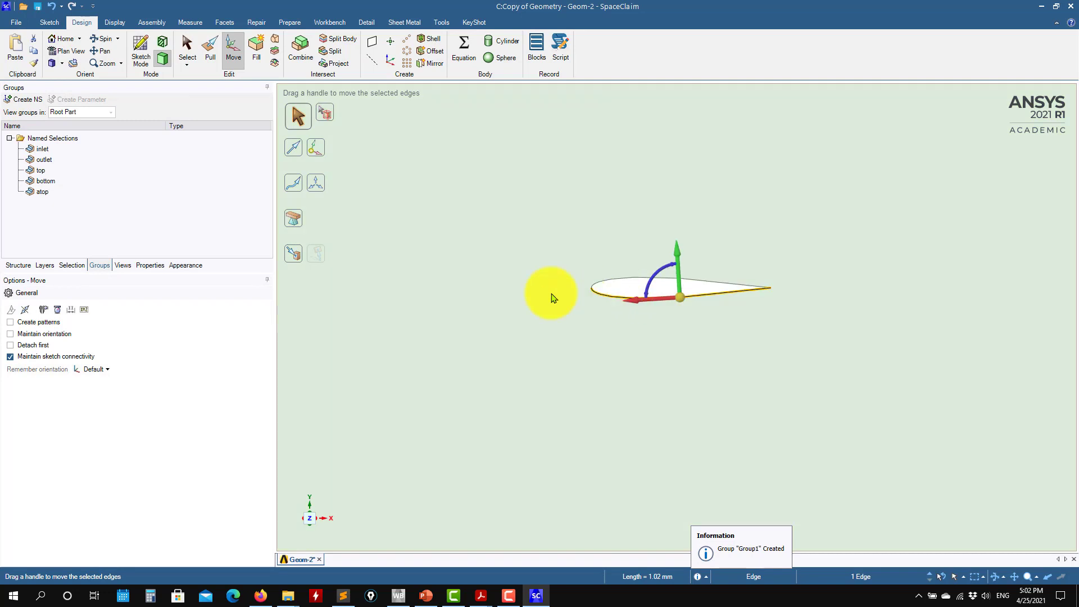
{"action": "left_click", "coordinate": [80, 129]}
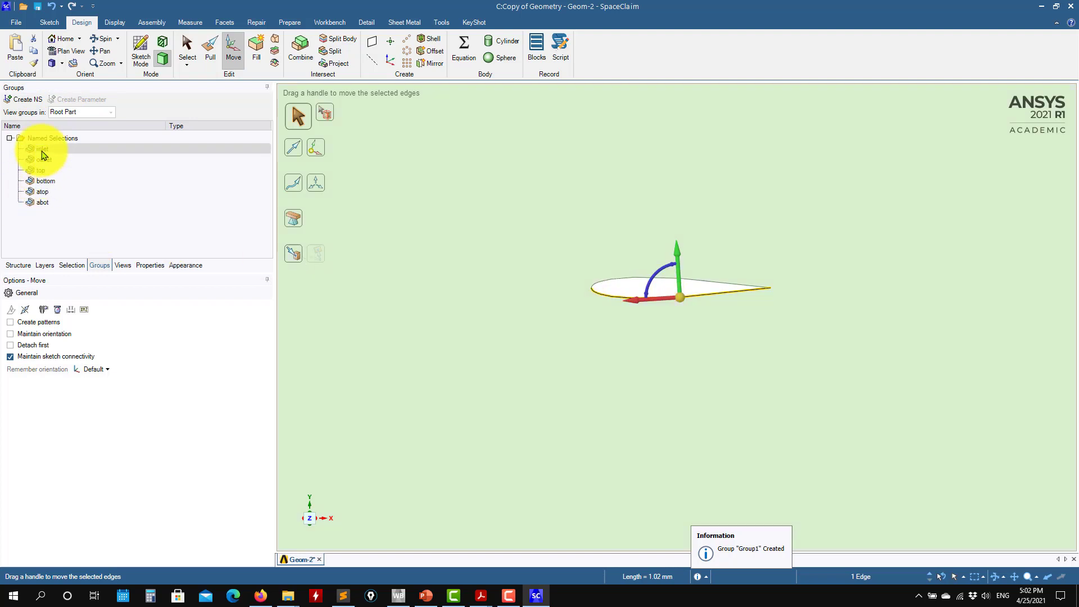
{"action": "scroll", "coordinate": [429, 251], "scroll_direction": "up", "scroll_amount": 5}
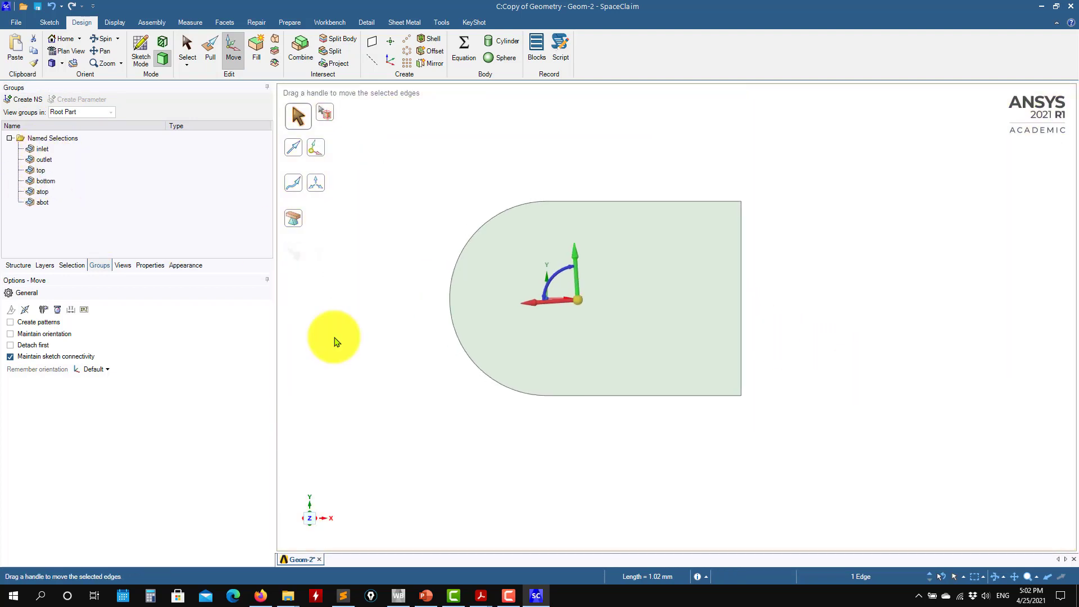
- Clear the selection, recentre the domain, and save Geom-2 with Ctrl+S from the Structure tree
{"action": "key", "text": "Escape"}
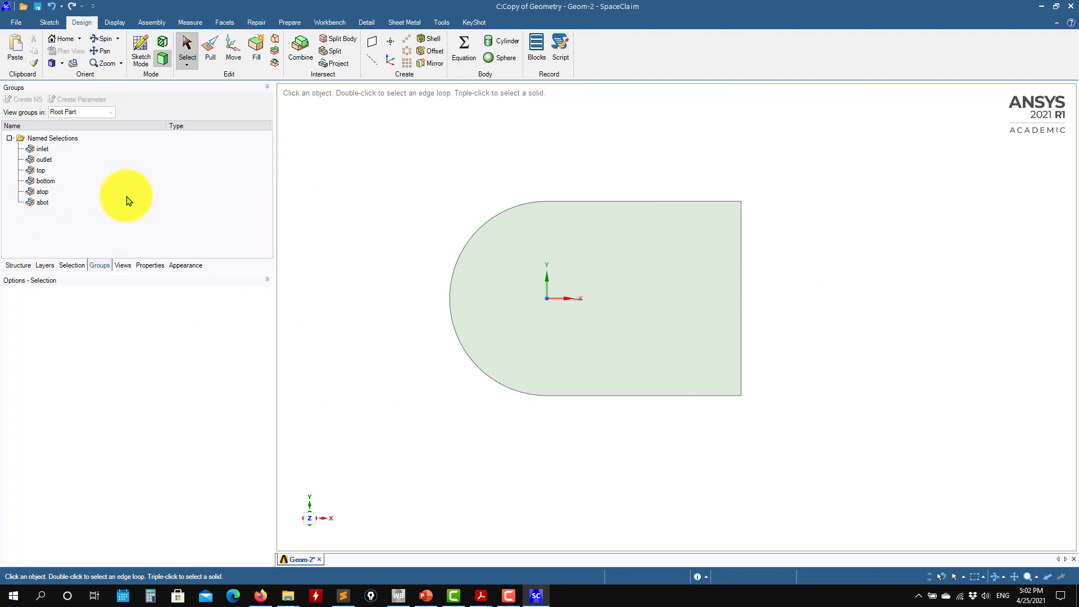
{"action": "left_click", "coordinate": [562, 292]}
{"action": "scroll", "coordinate": [671, 337], "scroll_direction": "up", "scroll_amount": 3}
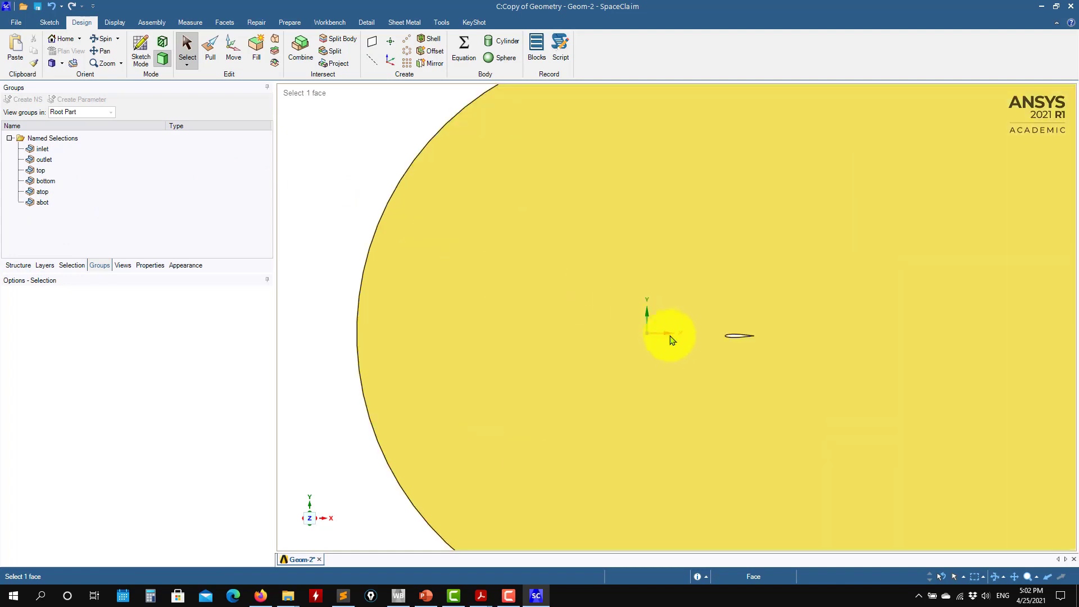
{"action": "scroll", "coordinate": [677, 340], "scroll_direction": "down", "scroll_amount": 2}
{"action": "left_click", "coordinate": [458, 313]}
{"action": "left_click", "coordinate": [888, 282]}
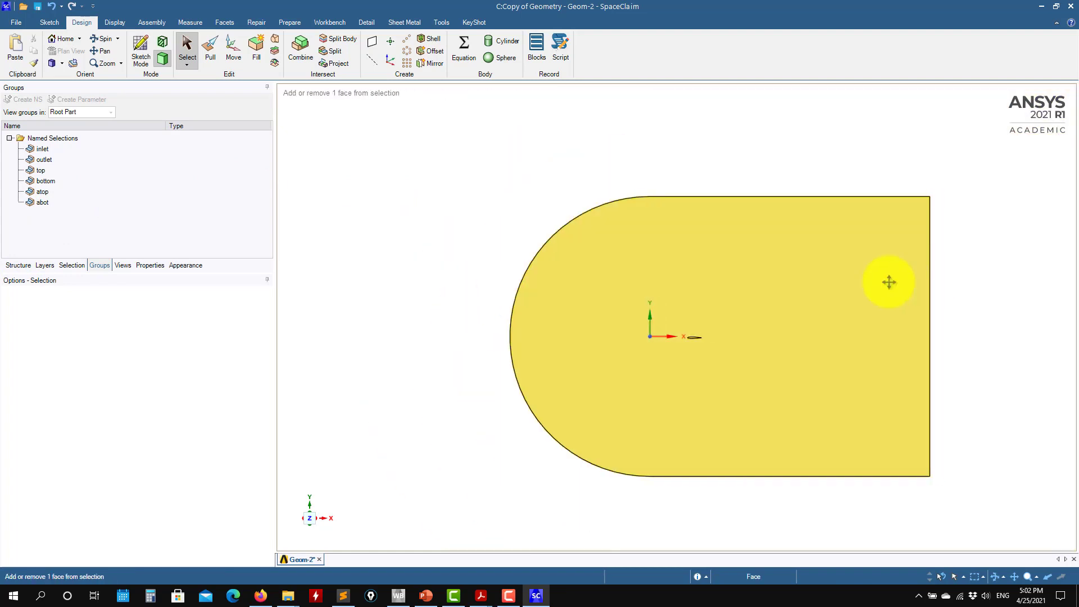
{"action": "middle_click_drag", "start_coordinate": [889, 282], "coordinate": [807, 282], "text": "shift"}
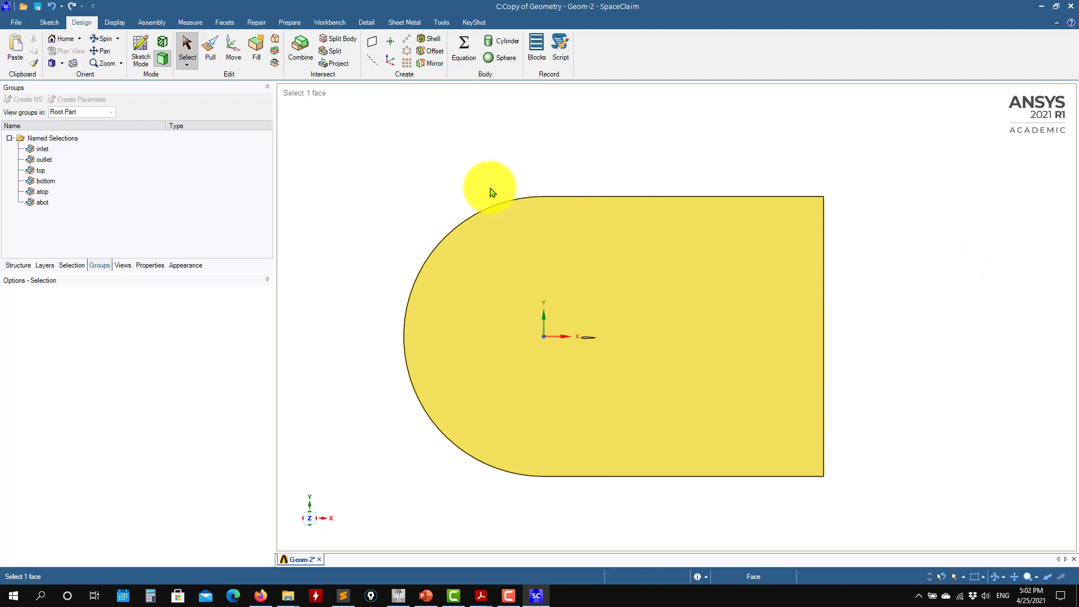
{"action": "left_click", "coordinate": [292, 170]}
{"action": "left_click", "coordinate": [19, 265]}
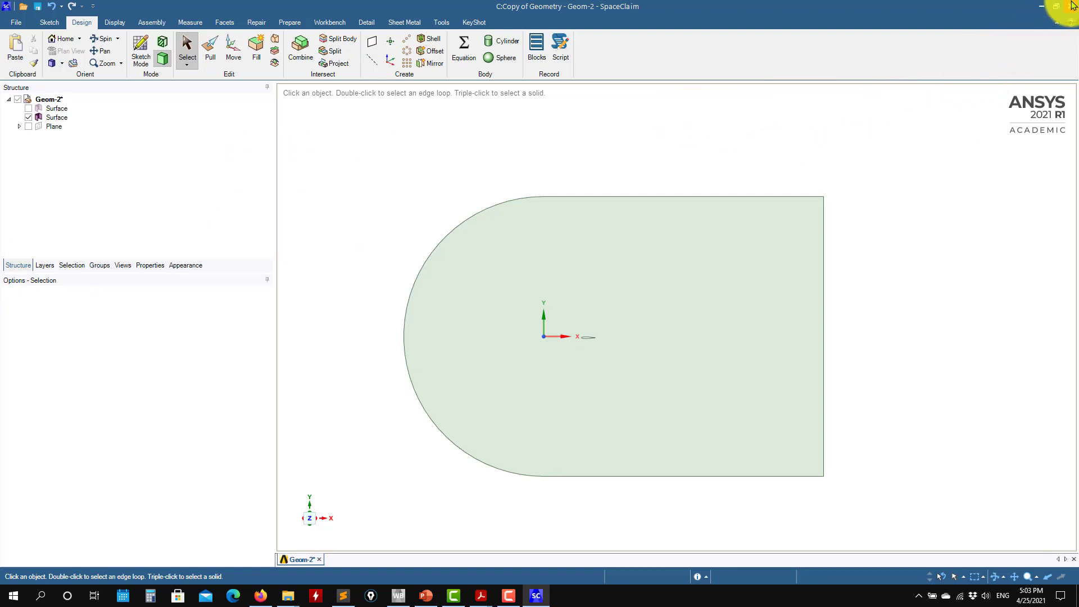
{"action": "key", "text": "ctrl+s"}
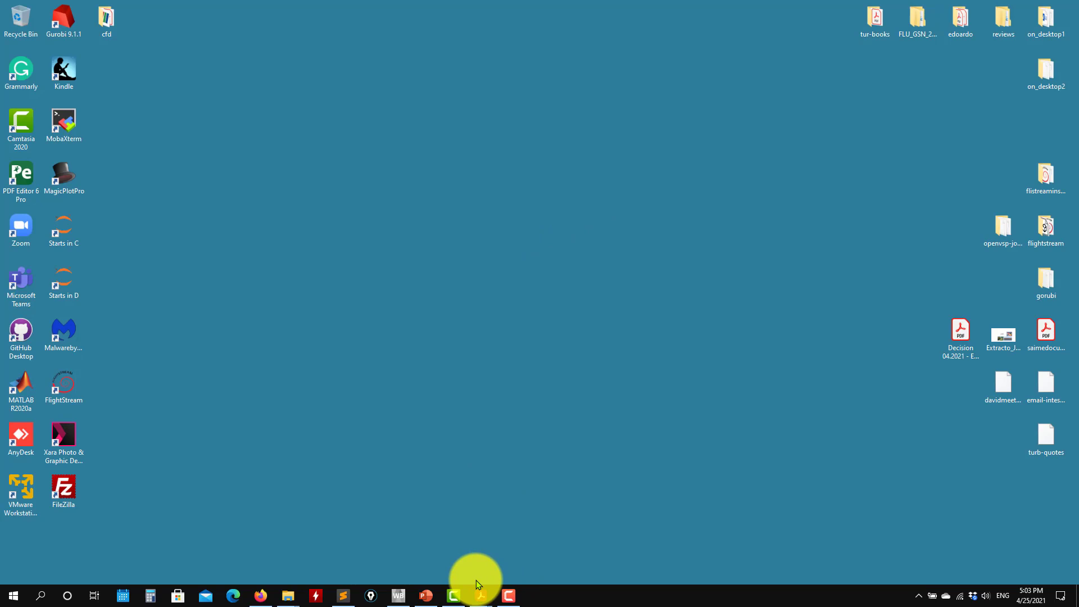
- Drop a Mesh system onto Geometry cell C2 in Workbench and open its D3 Mesh in Meshing
{"action": "left_click", "coordinate": [402, 595]}
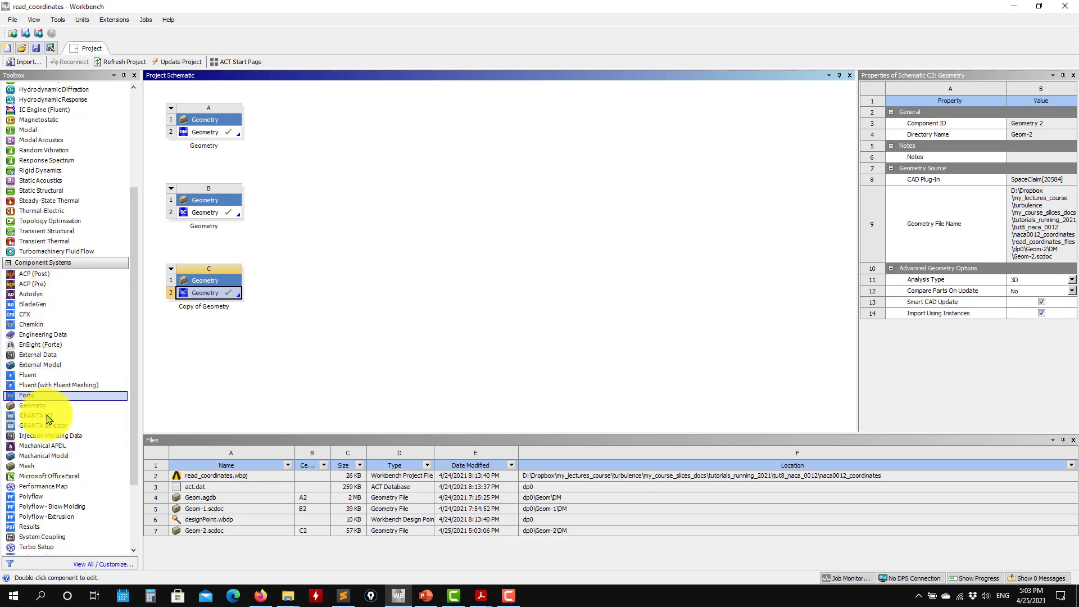
{"action": "left_click_drag", "start_coordinate": [26, 467], "coordinate": [218, 292]}
{"action": "double_click", "coordinate": [316, 304]}
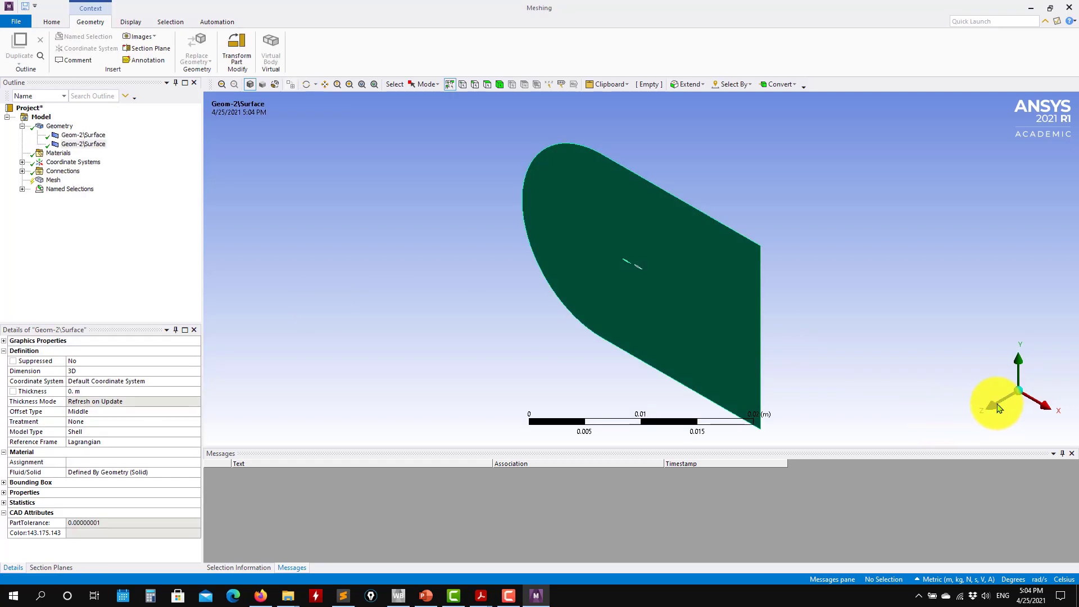
- Orbit the loaded model and select the domain and airfoil surface bodies in the Outline
{"action": "mouse_move", "coordinate": [732, 373]}
{"action": "middle_mouse_down"}
{"action": "mouse_move", "coordinate": [771, 332]}
{"action": "mouse_move", "coordinate": [827, 320]}
{"action": "mouse_move", "coordinate": [744, 365]}
{"action": "middle_mouse_up"}
{"action": "scroll", "coordinate": [612, 349], "scroll_direction": "down", "scroll_amount": 2}
{"action": "scroll", "coordinate": [612, 349], "scroll_direction": "up", "scroll_amount": 4}
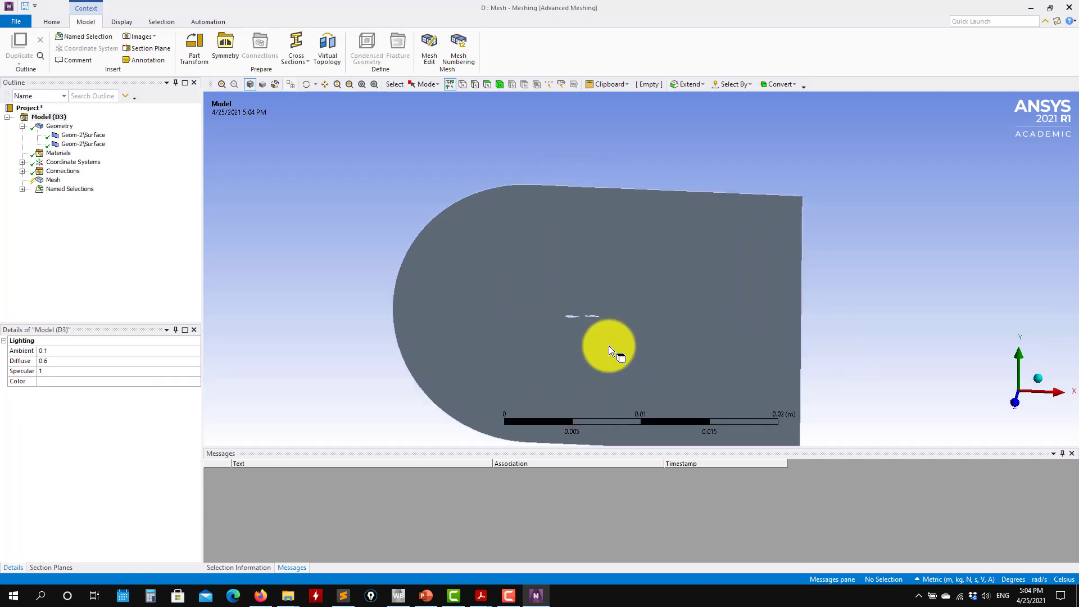
{"action": "left_click", "coordinate": [96, 145]}
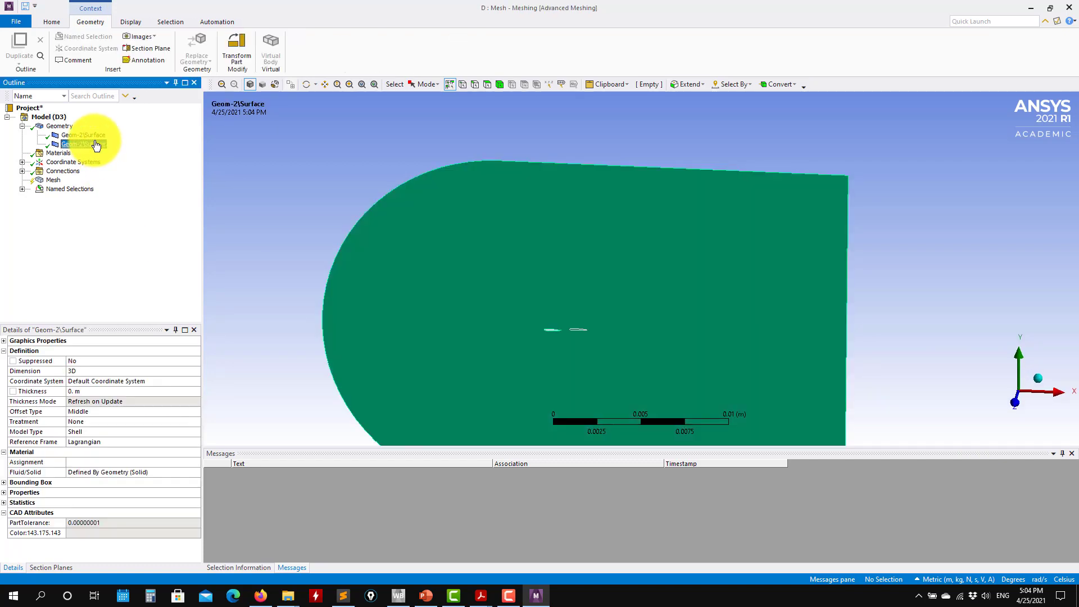
{"action": "left_click", "coordinate": [96, 135]}
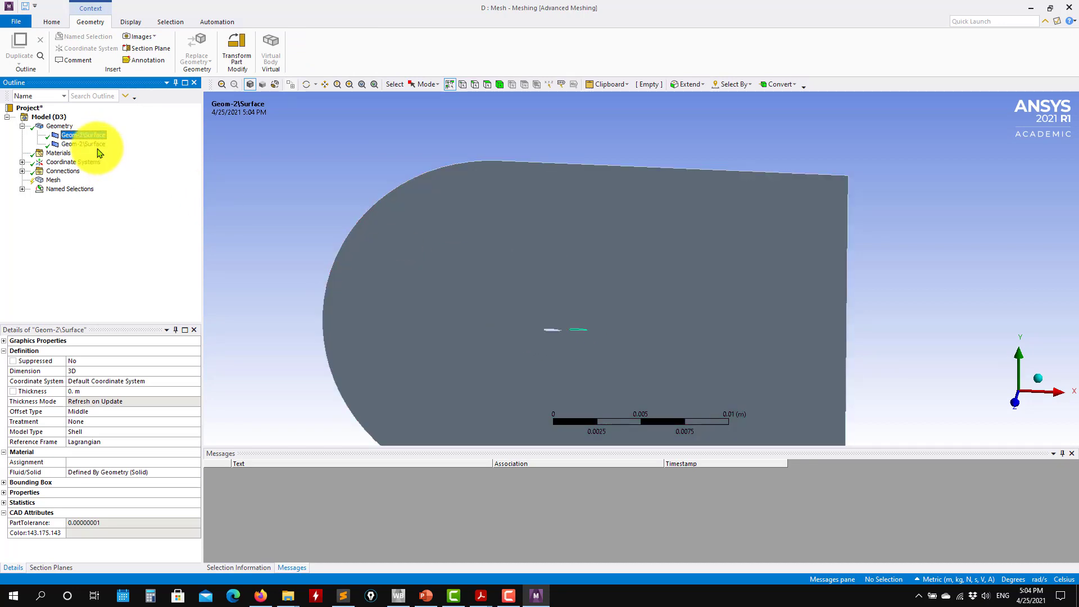
- Suppress the small airfoil surface body and tilt and recentre the view on the remaining domain
{"action": "right_click", "coordinate": [103, 135]}
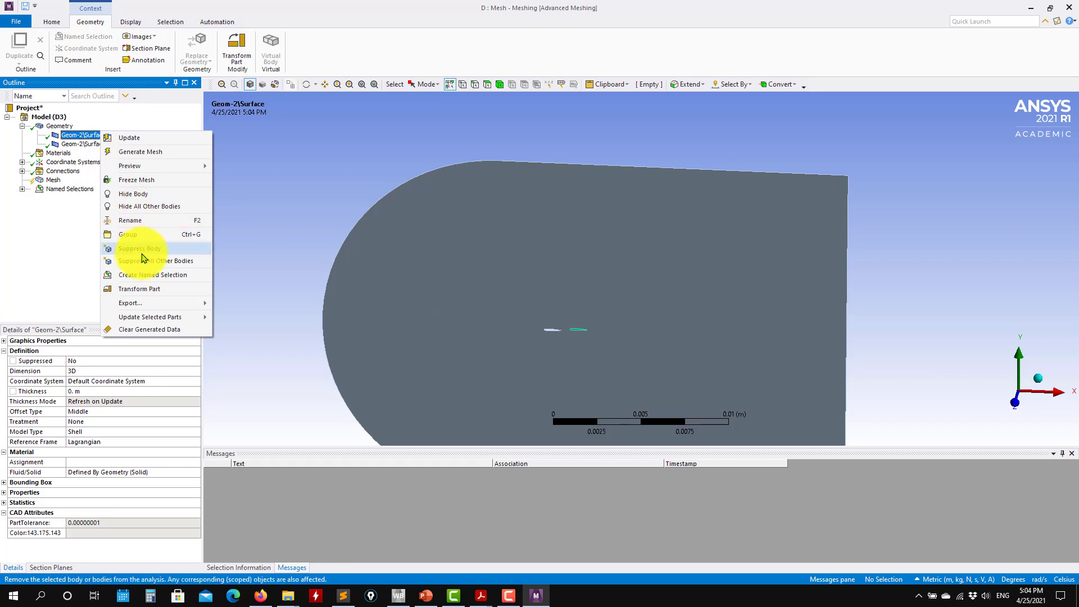
{"action": "key", "text": "Escape"}
{"action": "scroll", "coordinate": [583, 380], "scroll_direction": "up", "scroll_amount": 2}
{"action": "scroll", "coordinate": [574, 377], "scroll_direction": "down", "scroll_amount": 3}
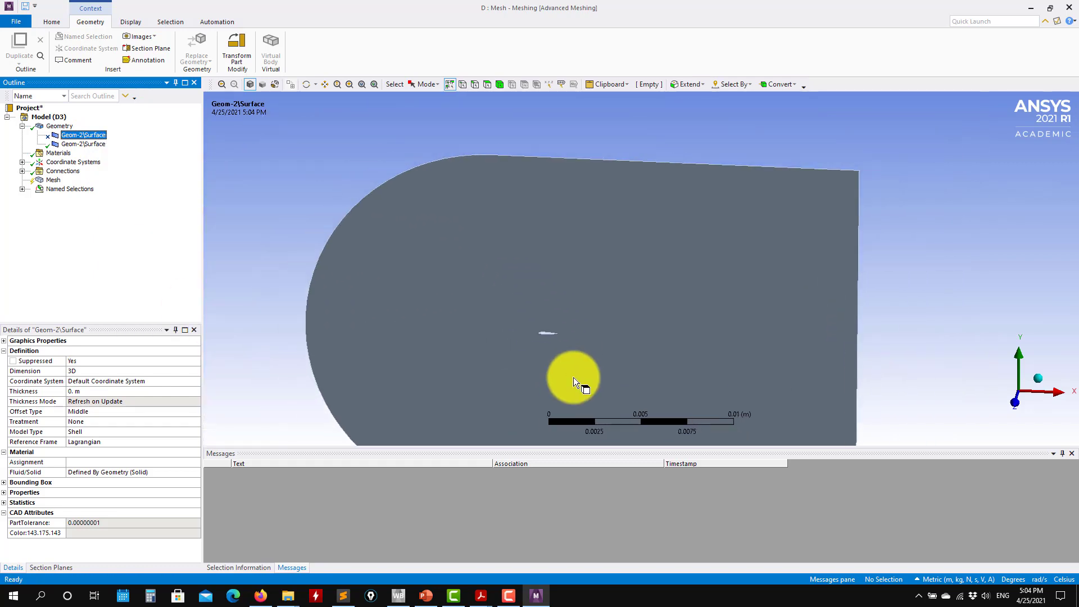
{"action": "middle_click_drag", "start_coordinate": [591, 334], "coordinate": [927, 393], "text": "ctrl"}
{"action": "scroll", "coordinate": [598, 256], "scroll_direction": "up", "scroll_amount": 3}
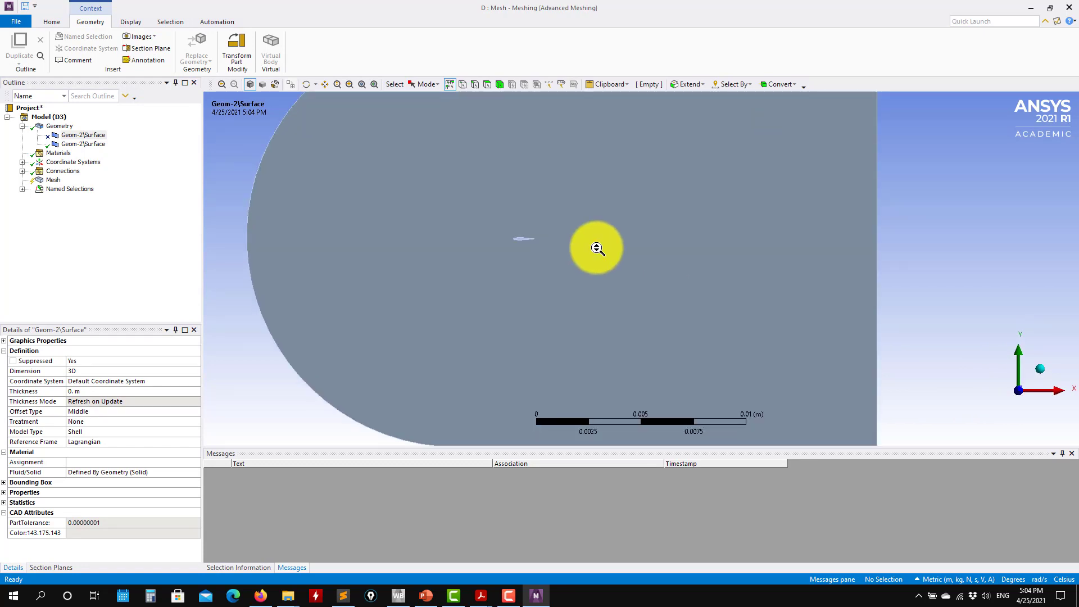
{"action": "mouse_move", "coordinate": [595, 248]}
{"action": "middle_mouse_down", "text": "ctrl"}
{"action": "mouse_move", "coordinate": [551, 276]}
{"action": "mouse_move", "coordinate": [597, 303]}
{"action": "mouse_move", "coordinate": [610, 251]}
{"action": "middle_mouse_up", "text": "ctrl"}
{"action": "scroll", "coordinate": [599, 320], "scroll_direction": "up", "scroll_amount": 3}
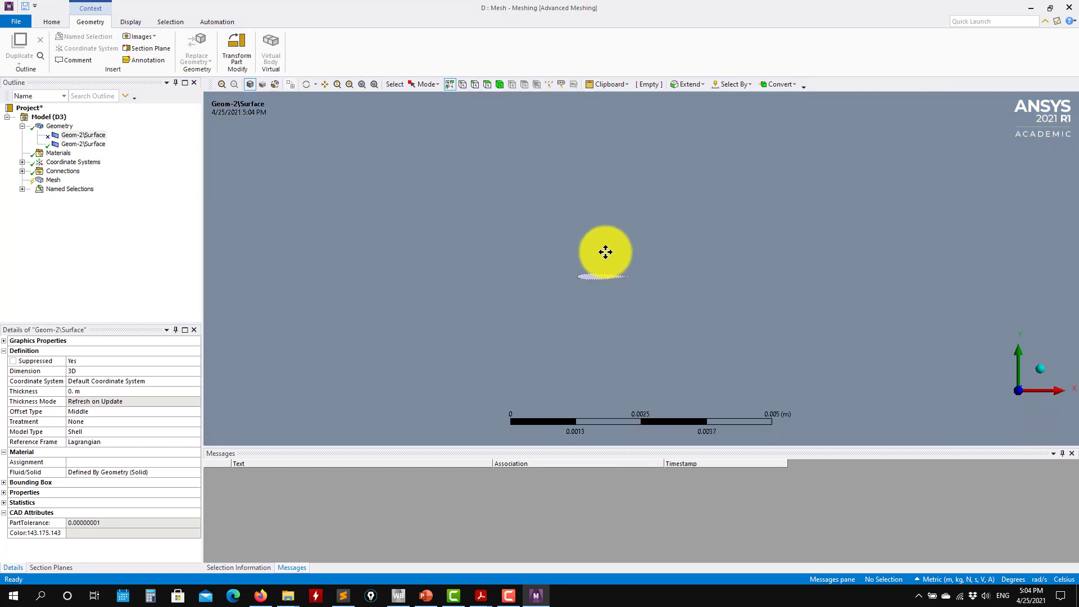
- Set the mesh Physics Preference to CFD
{"action": "left_click", "coordinate": [51, 180]}
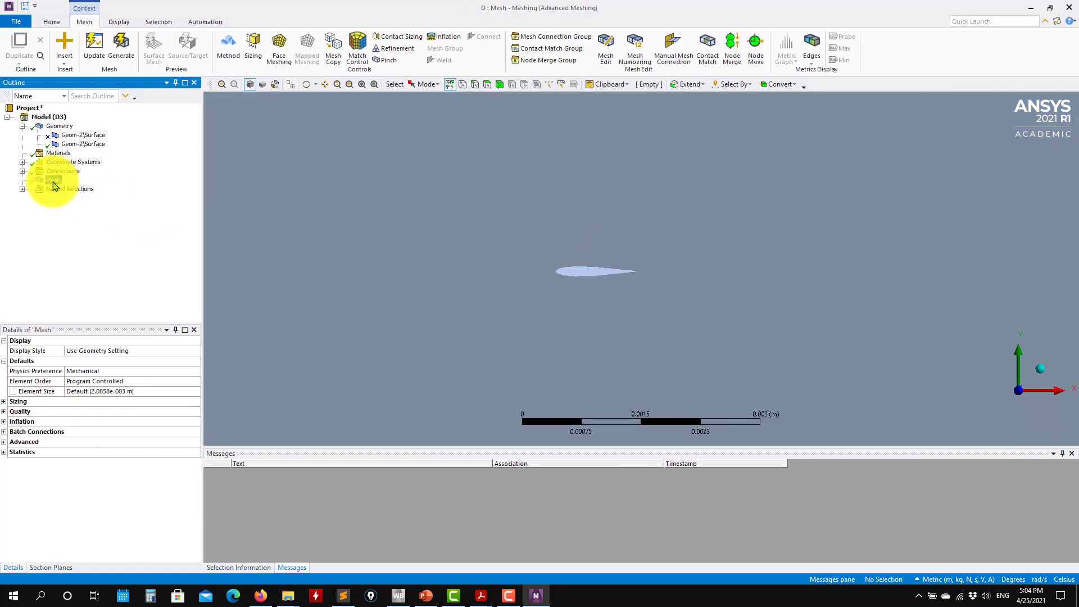
{"action": "left_click", "coordinate": [173, 372]}
{"action": "left_click", "coordinate": [196, 371]}
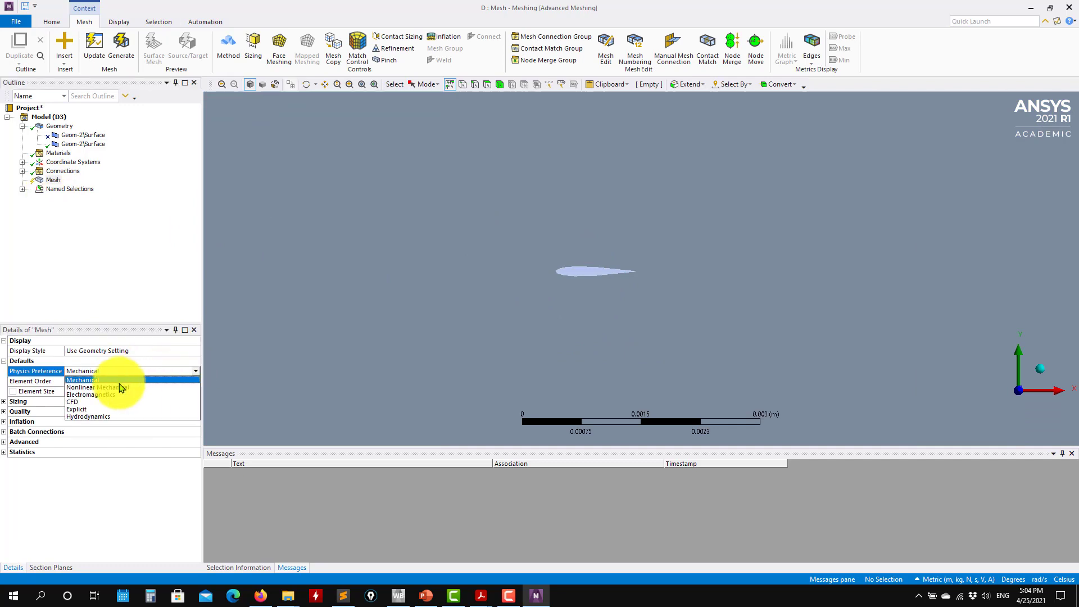
{"action": "left_click", "coordinate": [101, 402]}
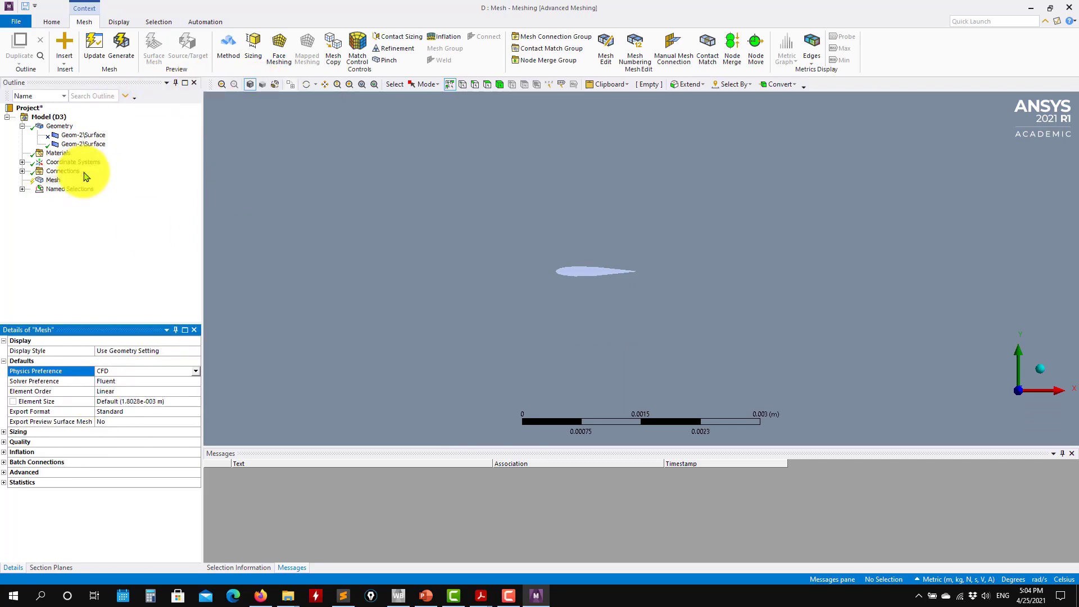
- Add a triangles-only meshing Method control on the domain body
{"action": "left_click", "coordinate": [22, 188]}
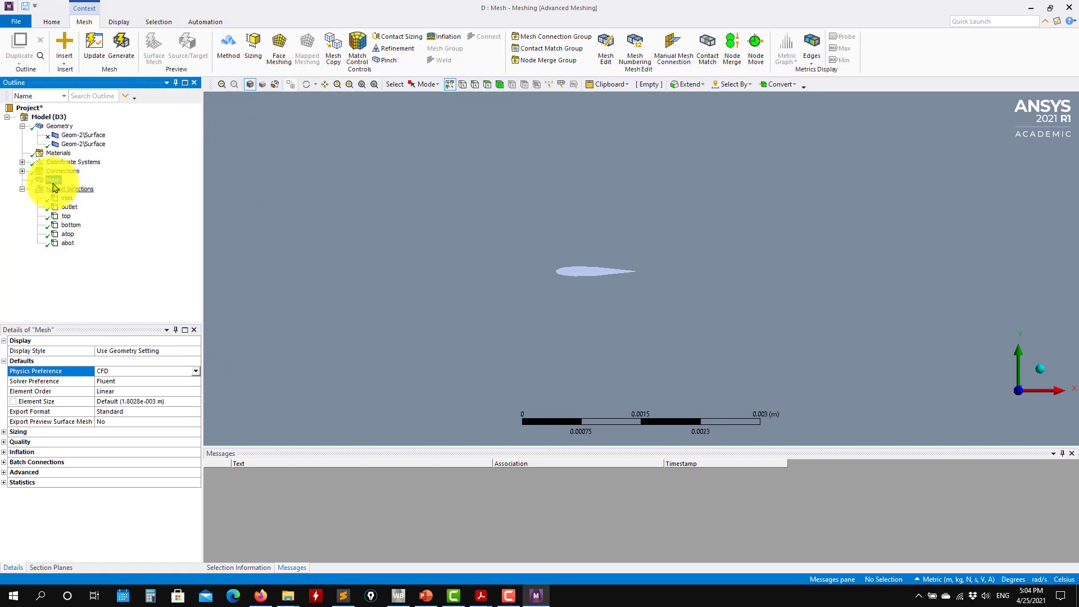
{"action": "right_click", "coordinate": [51, 183]}
{"action": "mouse_move", "coordinate": [112, 188]}
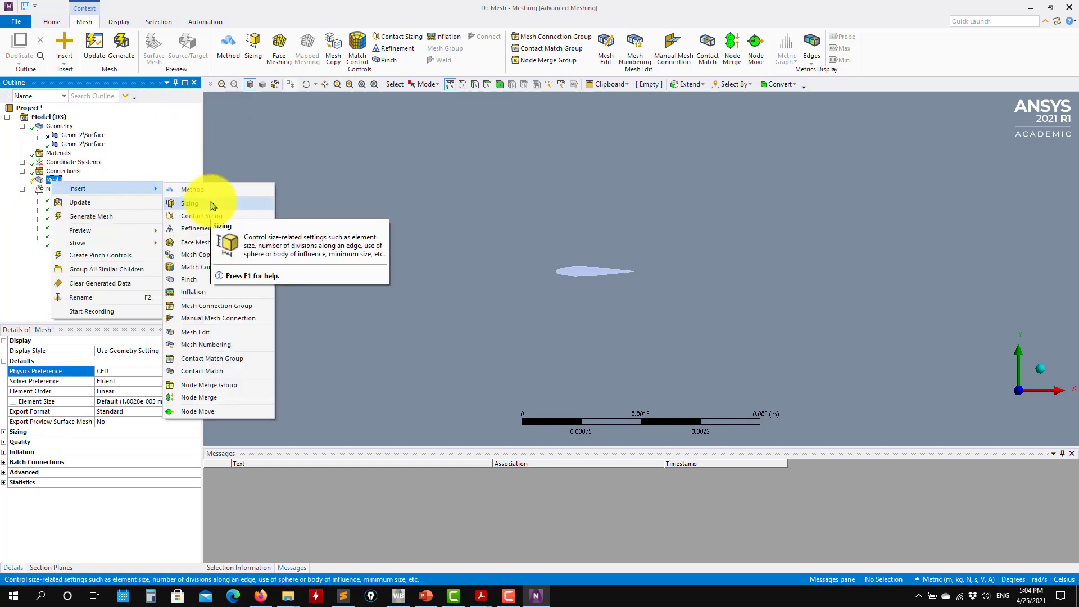
{"action": "left_click", "coordinate": [213, 190]}
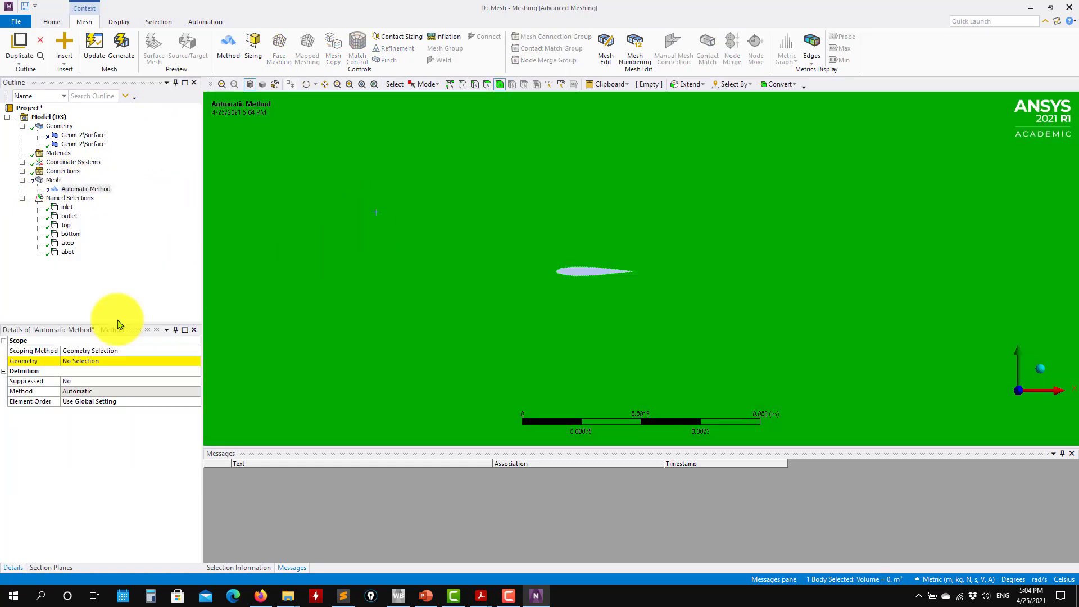
{"action": "left_click", "coordinate": [79, 364]}
{"action": "left_click", "coordinate": [90, 361]}
{"action": "left_click", "coordinate": [182, 393]}
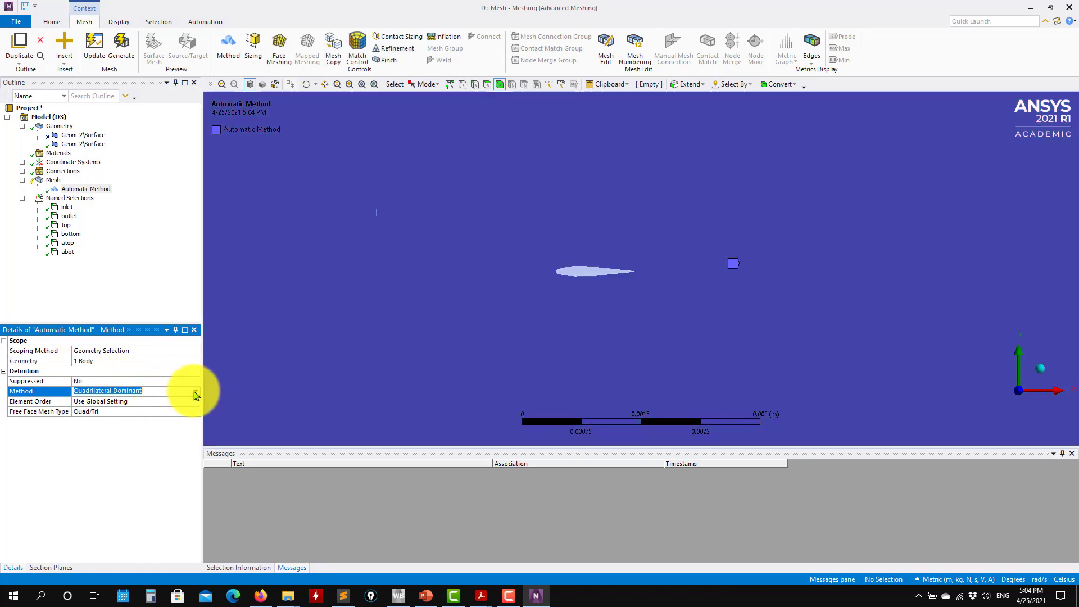
{"action": "left_click", "coordinate": [195, 392]}
{"action": "left_click", "coordinate": [96, 408]}
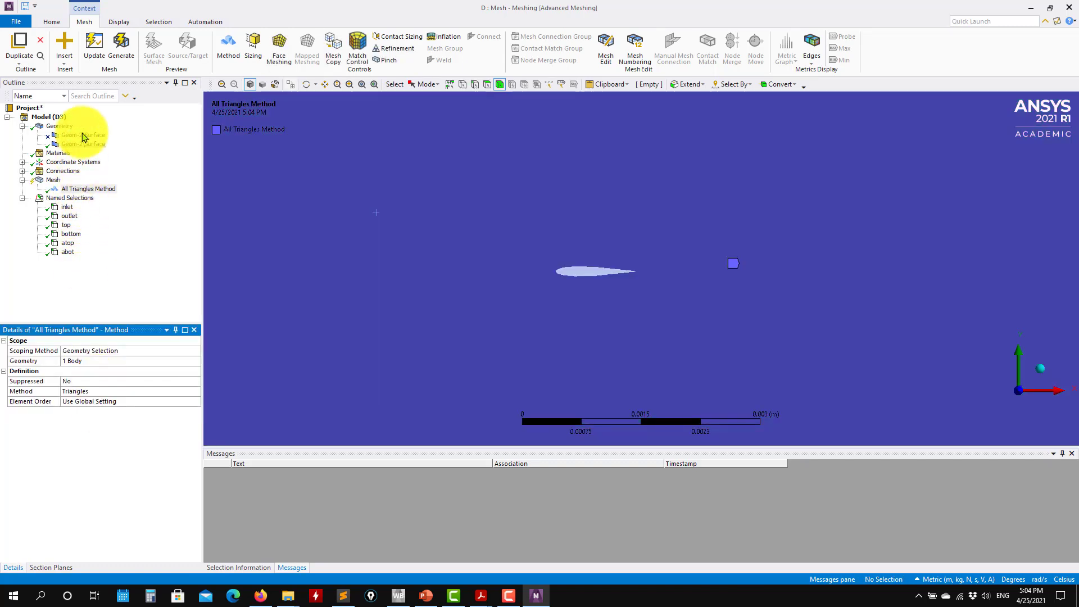
- Add an Edge Sizing control on the two airfoil edges
{"action": "right_click", "coordinate": [53, 179]}
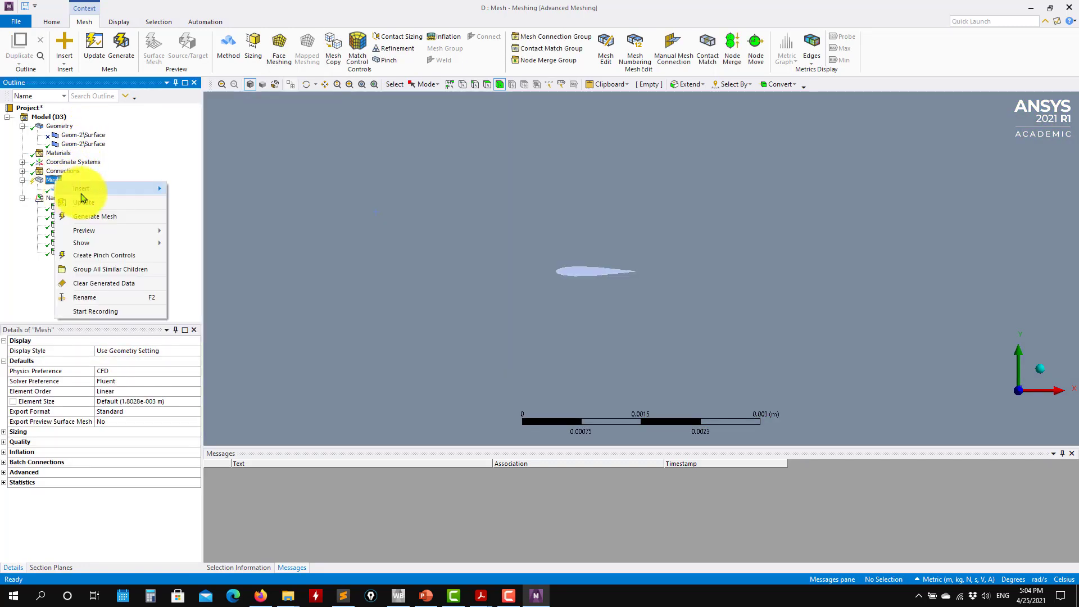
{"action": "mouse_move", "coordinate": [130, 193]}
{"action": "left_click", "coordinate": [194, 203]}
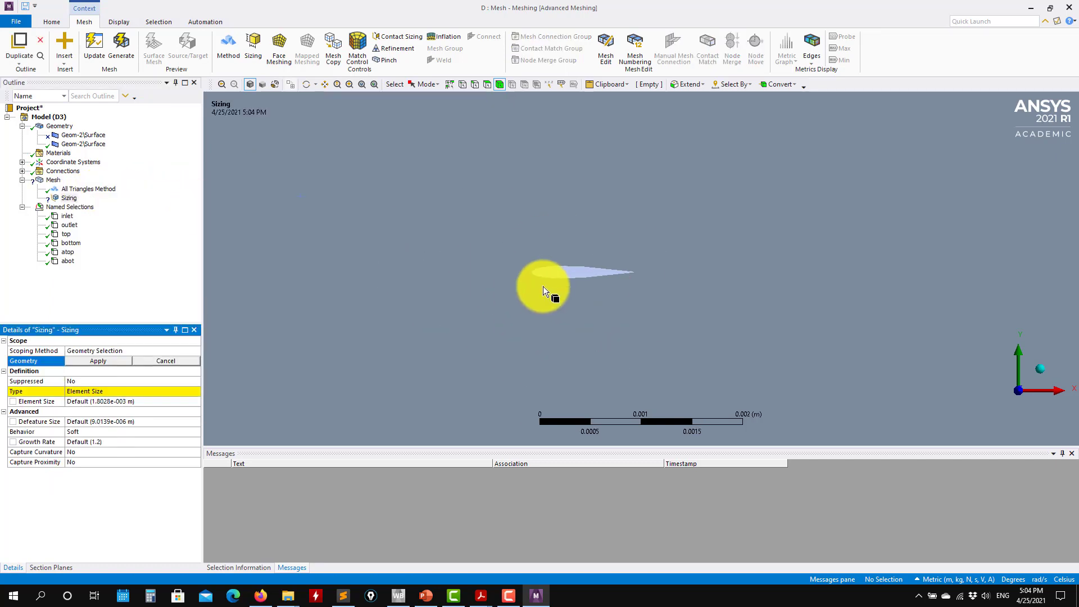
{"action": "left_click", "coordinate": [474, 86]}
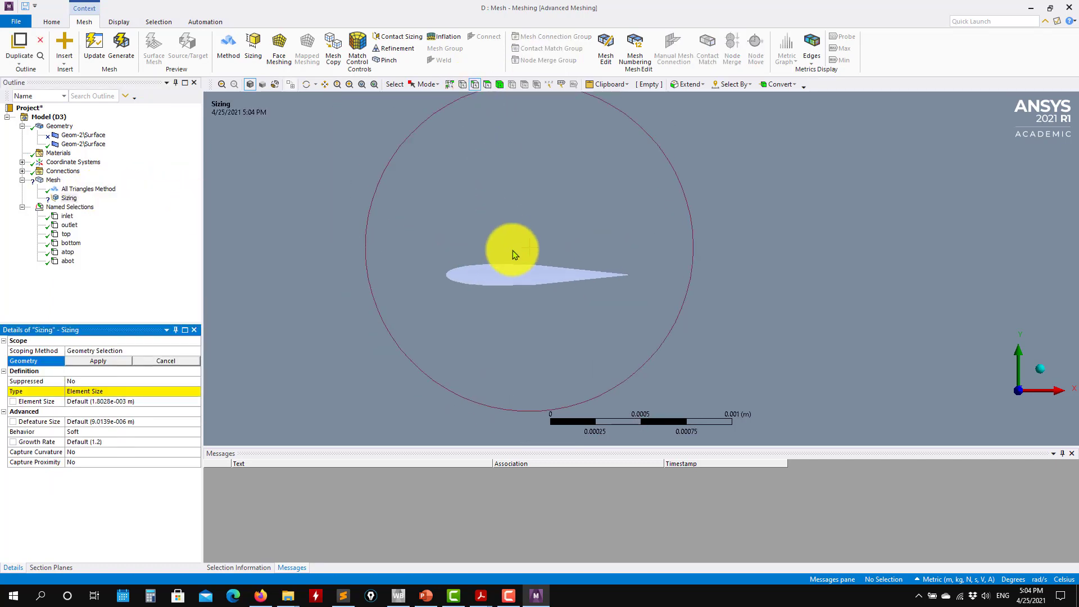
{"action": "left_click", "coordinate": [516, 264]}
{"action": "left_click", "coordinate": [508, 284], "text": "ctrl"}
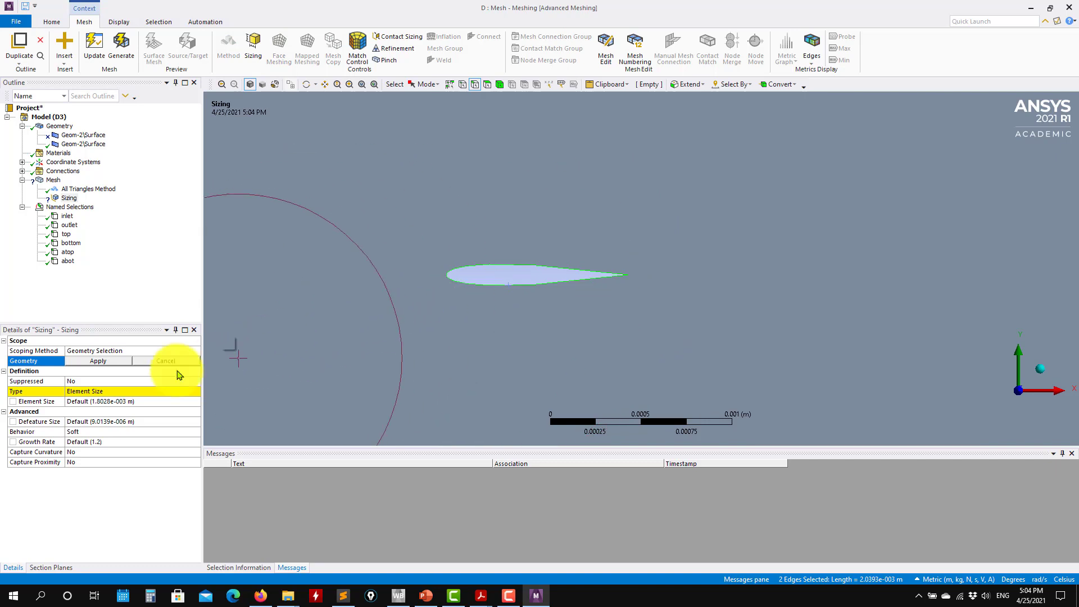
{"action": "left_click", "coordinate": [98, 360]}
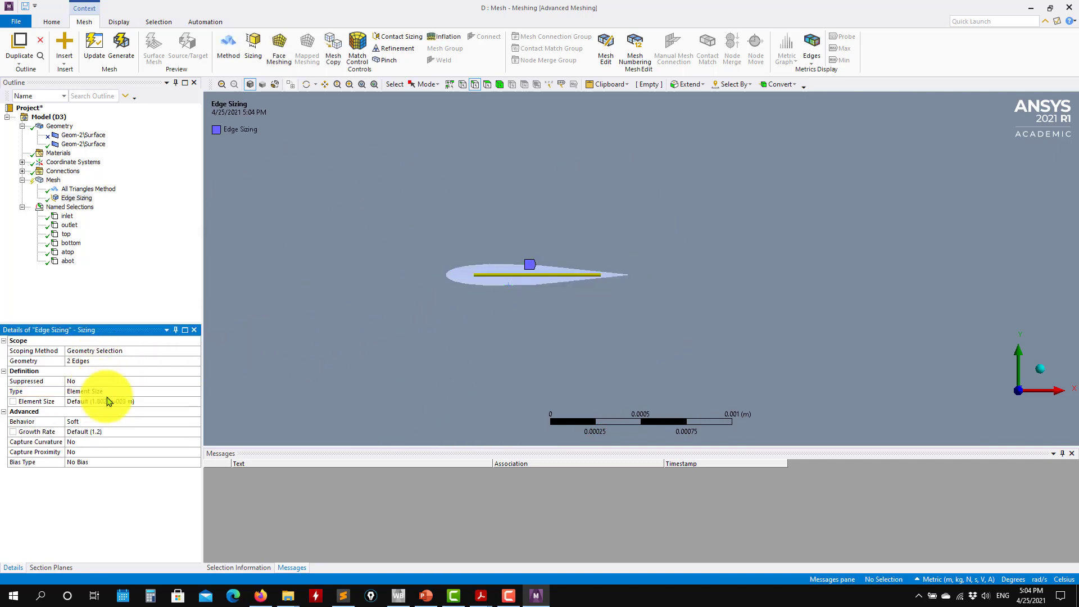
- Enter a 0.0001 m edge element size and browse the other ribbon tool groups
{"action": "left_click", "coordinate": [145, 401]}
{"action": "type", "text": "0.000"}
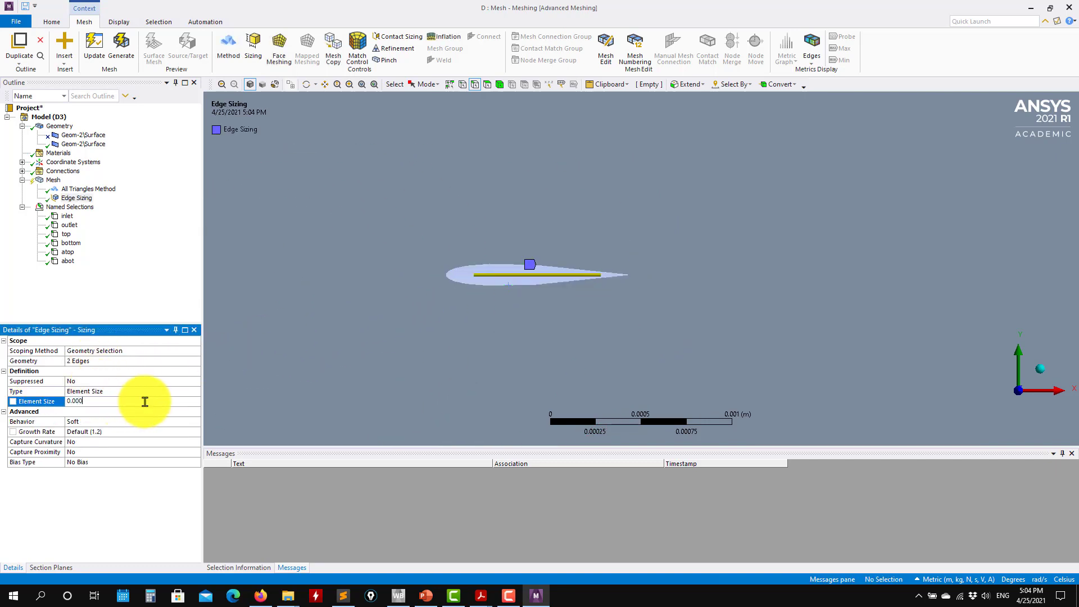
{"action": "type", "text": "1"}
{"action": "key", "text": "Return"}
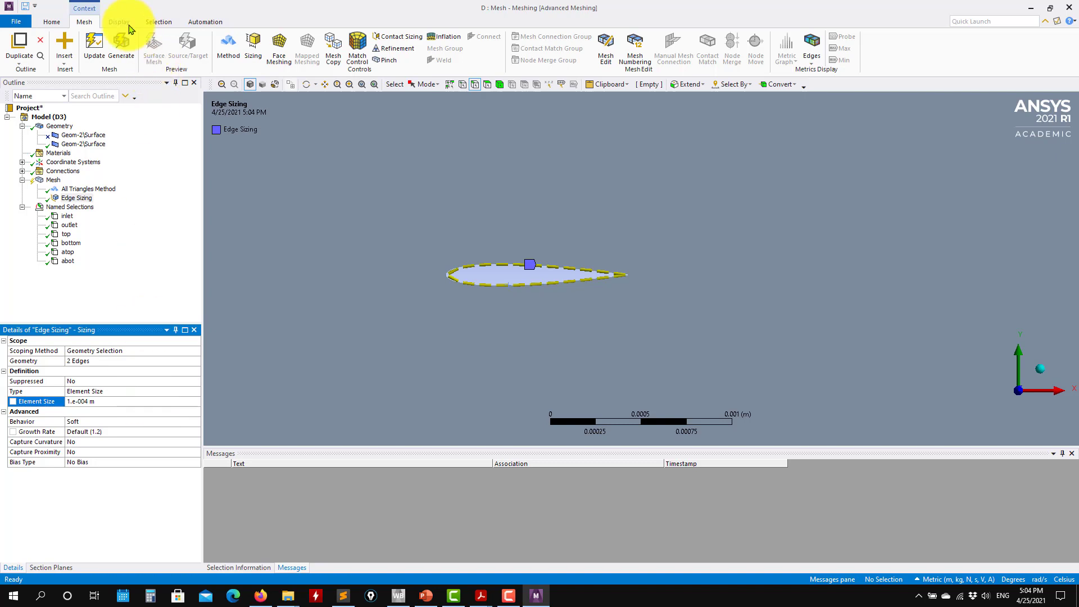
{"action": "left_click", "coordinate": [121, 21]}
{"action": "left_click", "coordinate": [161, 23]}
{"action": "left_click", "coordinate": [206, 23]}
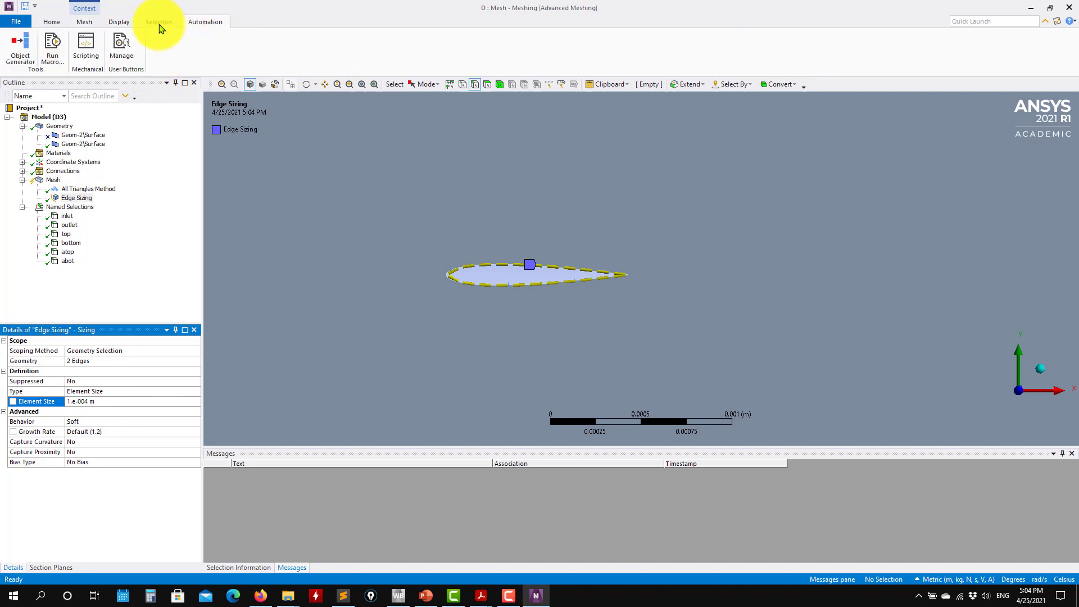
{"action": "left_click", "coordinate": [118, 22]}
{"action": "left_click", "coordinate": [84, 21]}
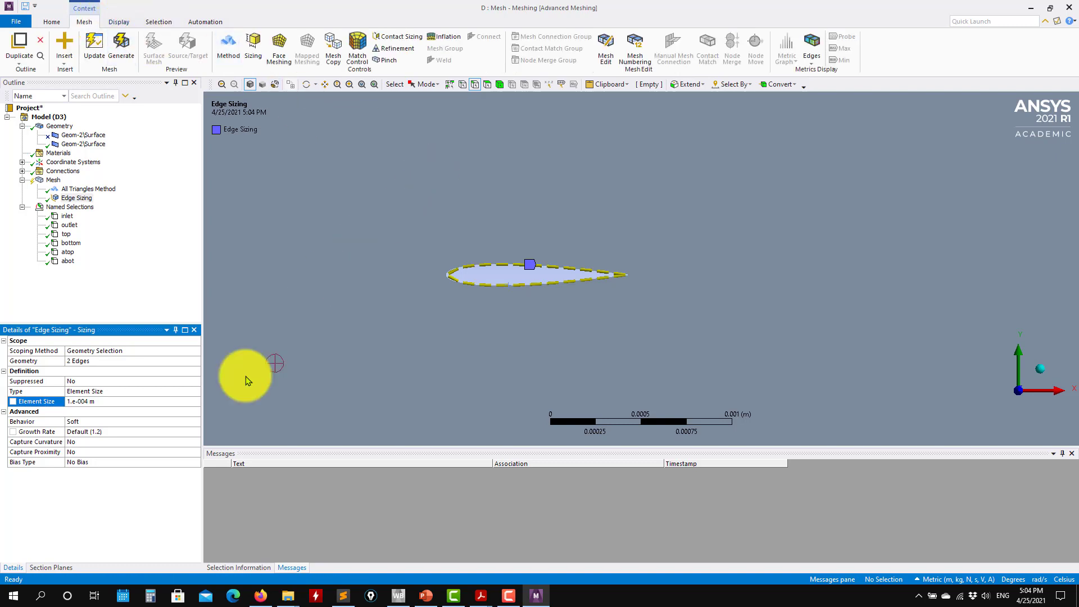
- Use Element Size type with 1e-5 m and growth rate 1.1, then generate the mesh
{"action": "left_click", "coordinate": [112, 392]}
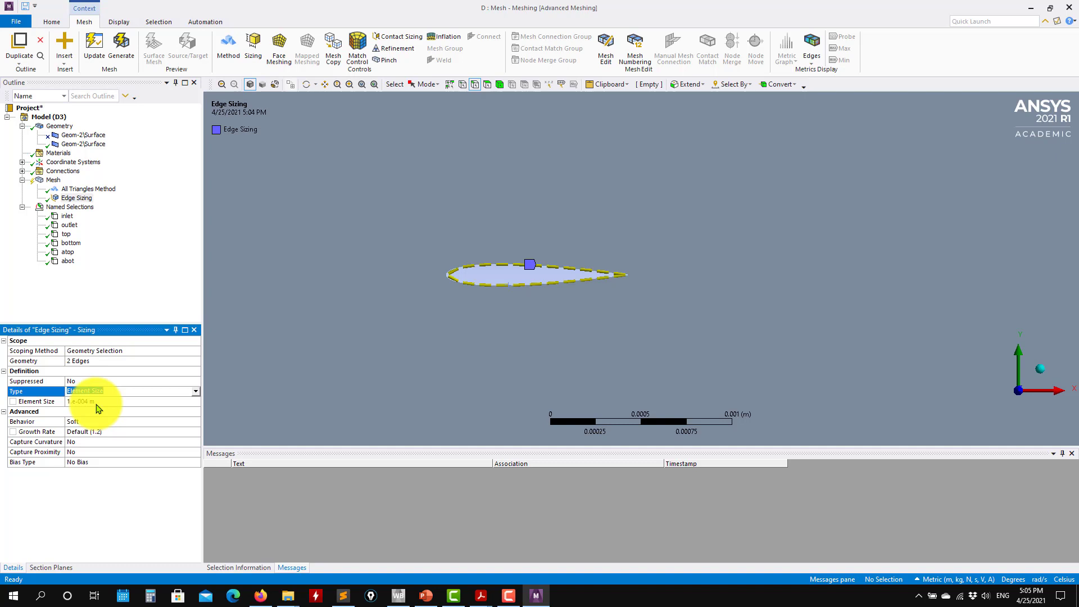
{"action": "left_click", "coordinate": [96, 402]}
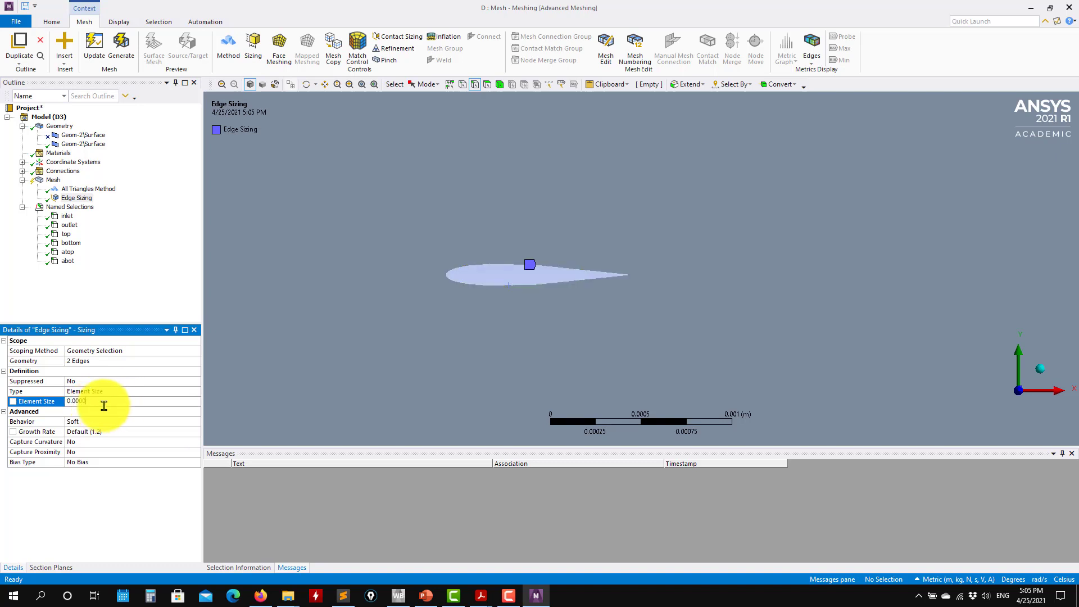
{"action": "type", "text": "1"}
{"action": "key", "text": "Return"}
{"action": "scroll", "coordinate": [499, 292], "scroll_direction": "up", "scroll_amount": 4}
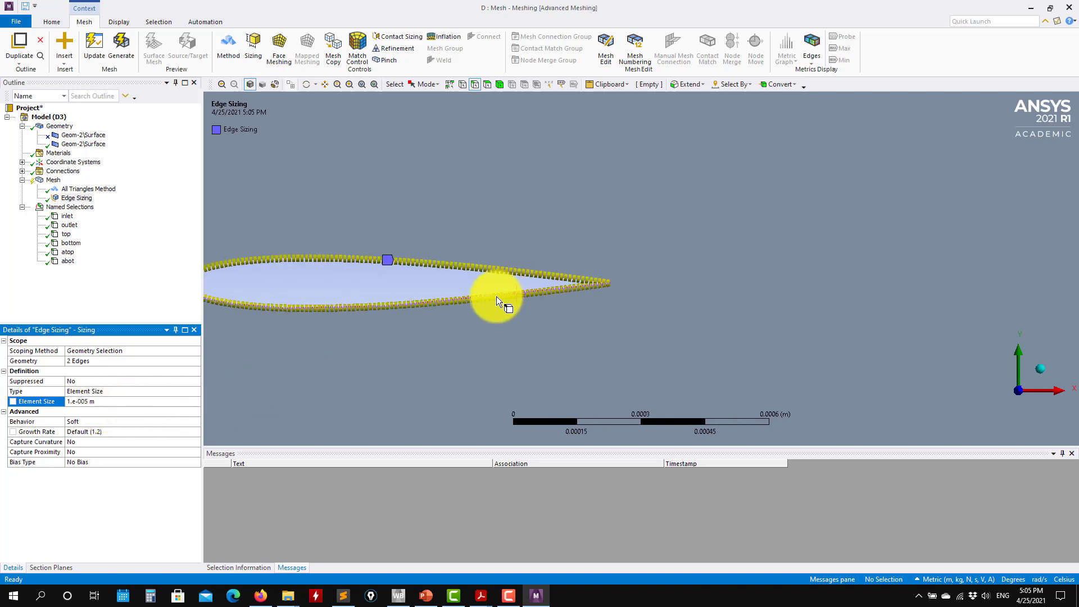
{"action": "middle_click_drag", "start_coordinate": [423, 327], "coordinate": [522, 311], "text": "ctrl"}
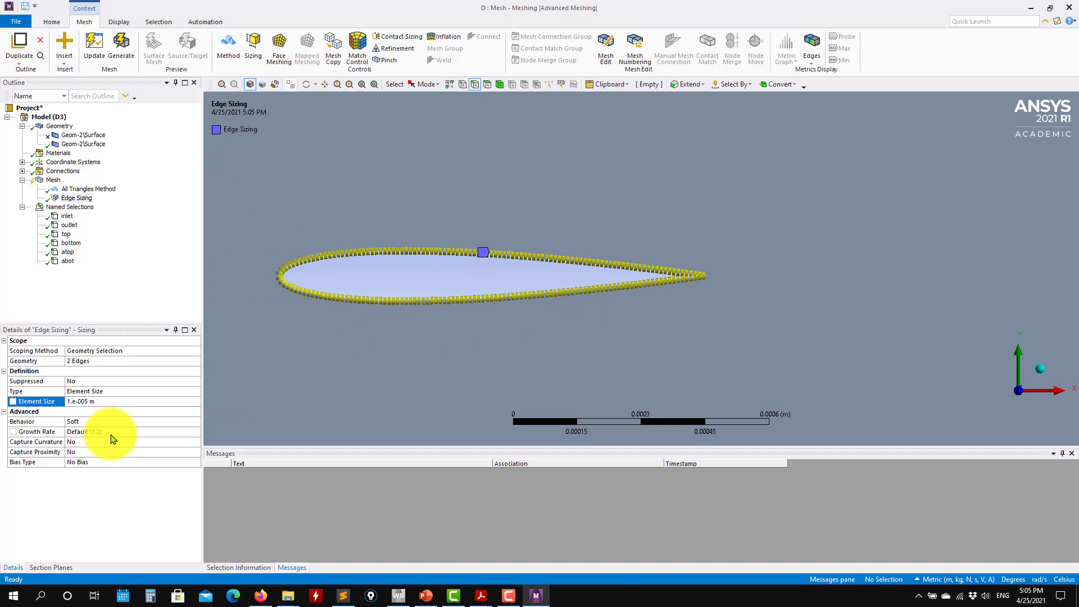
{"action": "left_click", "coordinate": [111, 434]}
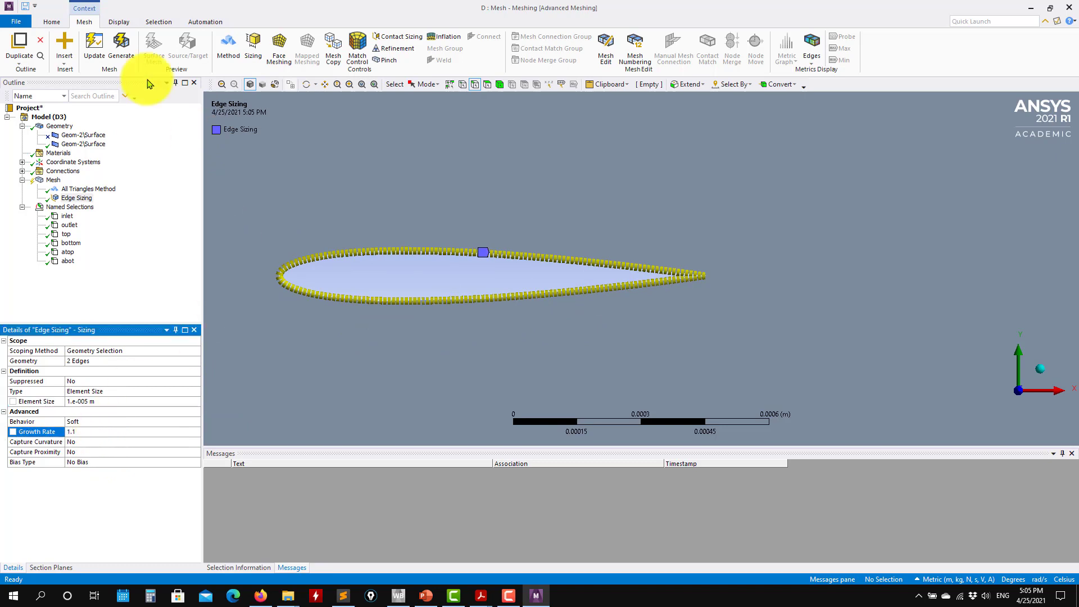
{"action": "left_click", "coordinate": [123, 49]}
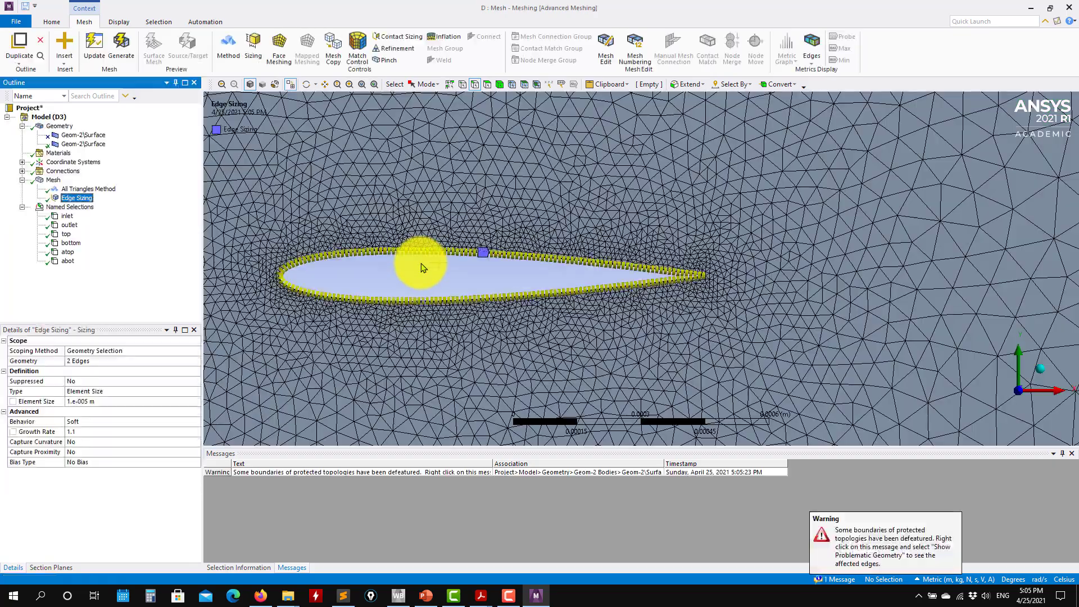
- Inspect the graded triangle mesh around the airfoil and bring up the Mesh Insert options
{"action": "scroll", "coordinate": [423, 267], "scroll_direction": "down", "scroll_amount": 10}
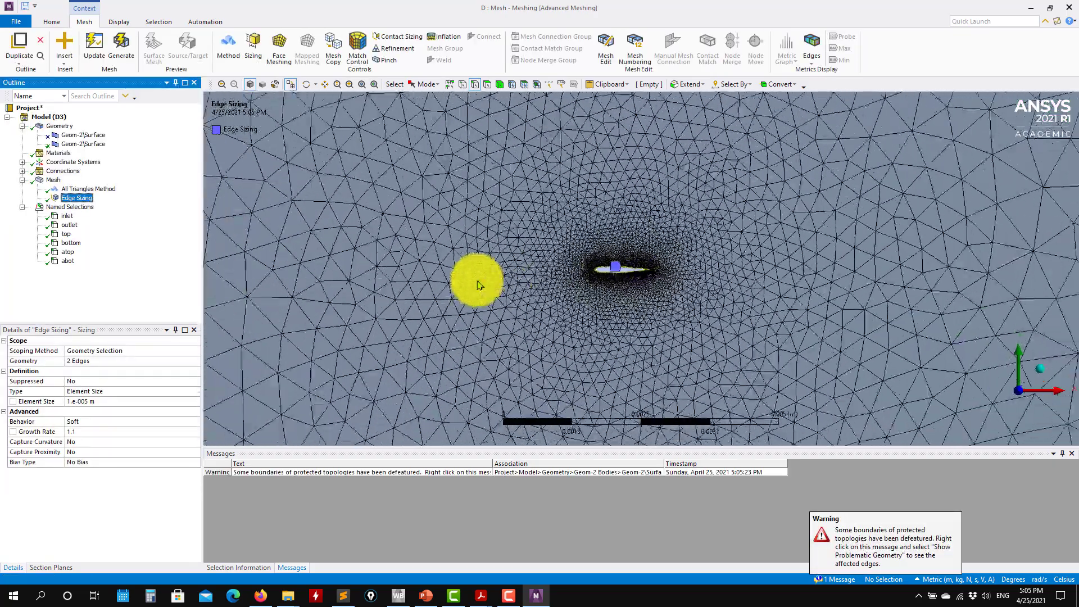
{"action": "scroll", "coordinate": [480, 285], "scroll_direction": "up", "scroll_amount": 10}
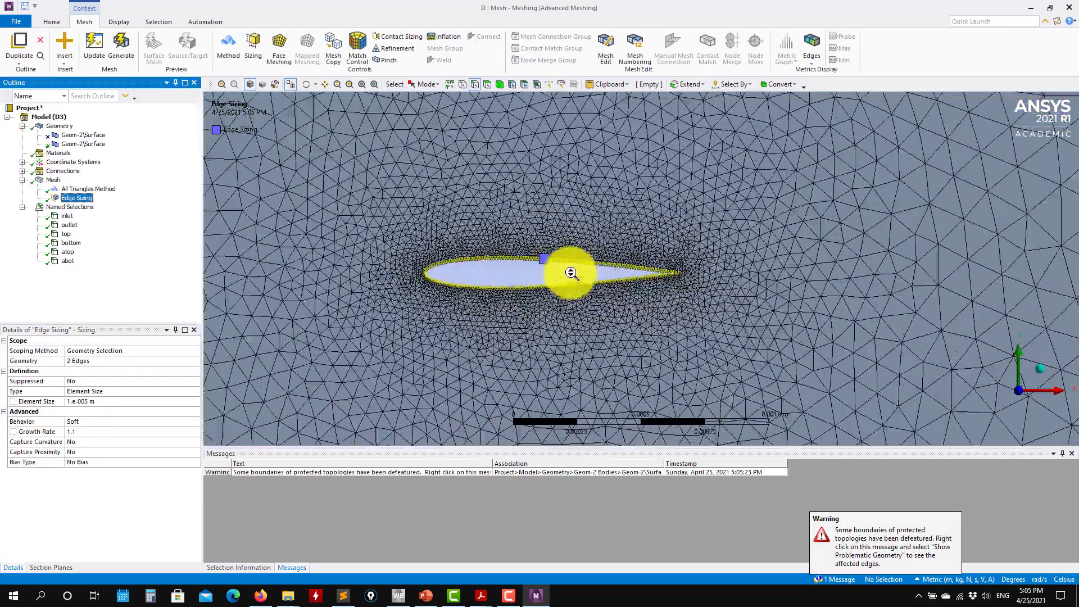
{"action": "right_click", "coordinate": [54, 180]}
{"action": "mouse_move", "coordinate": [140, 189]}
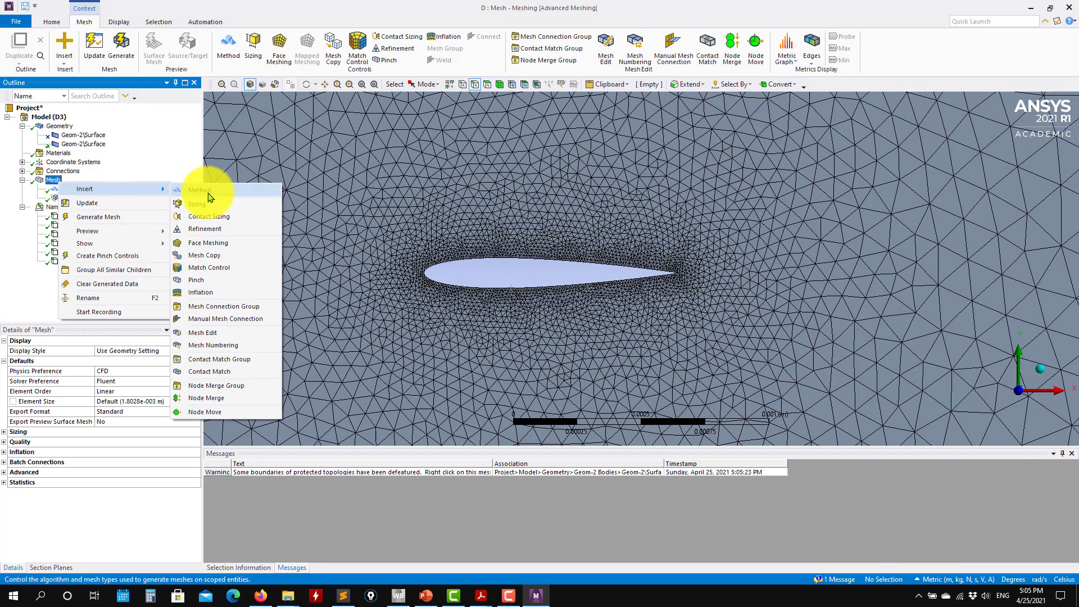
- Add an Inflation control on the domain face with the two airfoil edges as boundary
{"action": "left_click", "coordinate": [201, 293]}
{"action": "left_click", "coordinate": [444, 180]}
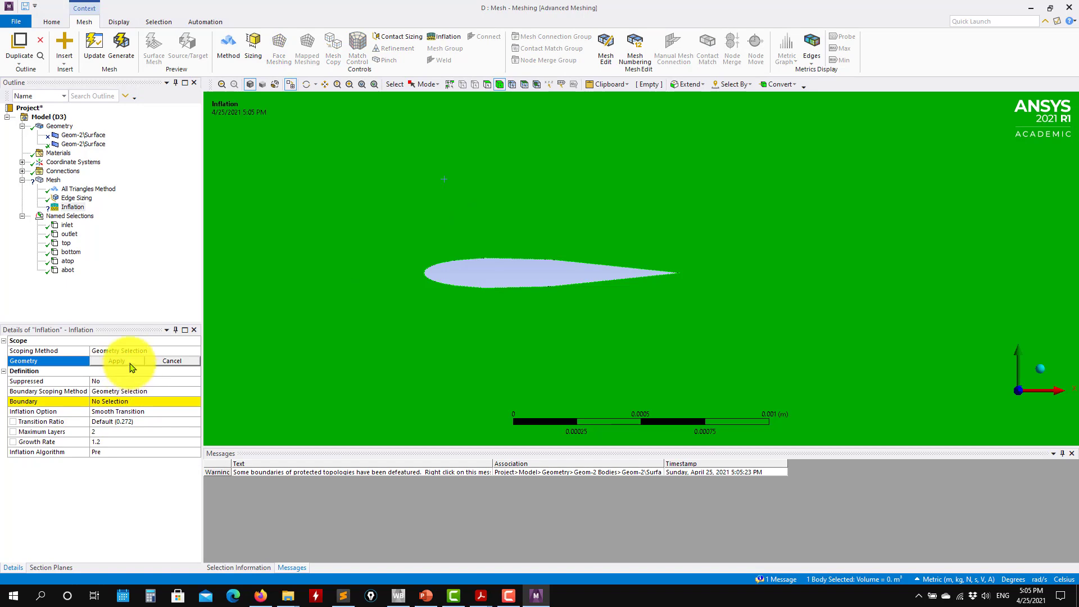
{"action": "left_click", "coordinate": [134, 362]}
{"action": "left_click", "coordinate": [178, 393]}
{"action": "left_click", "coordinate": [141, 401]}
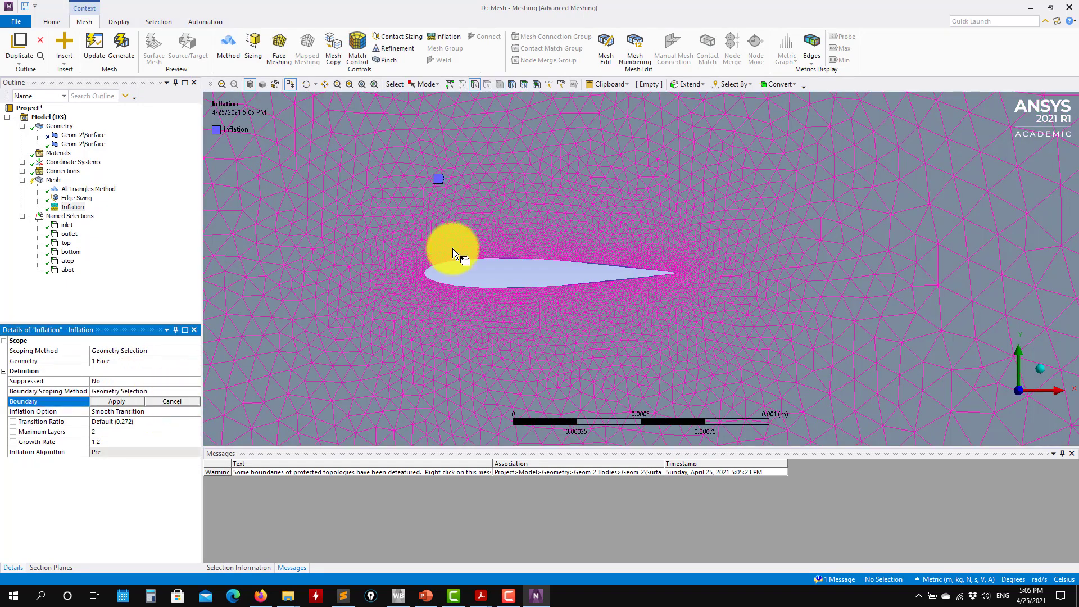
{"action": "left_click", "coordinate": [475, 84]}
{"action": "left_click", "coordinate": [510, 260]}
{"action": "left_click", "coordinate": [476, 286], "text": "ctrl"}
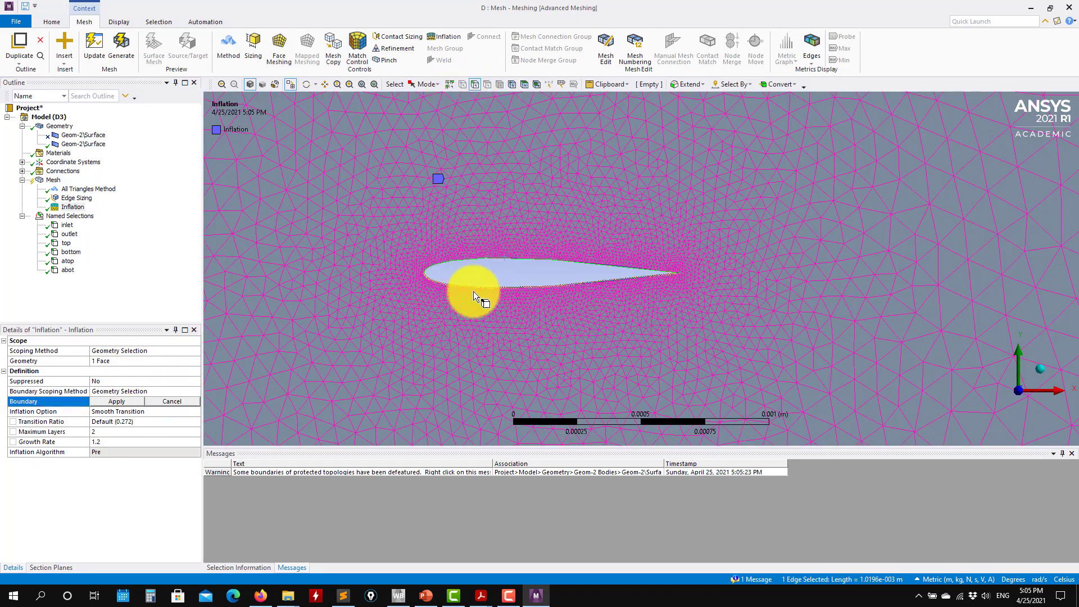
{"action": "left_click", "coordinate": [117, 402]}
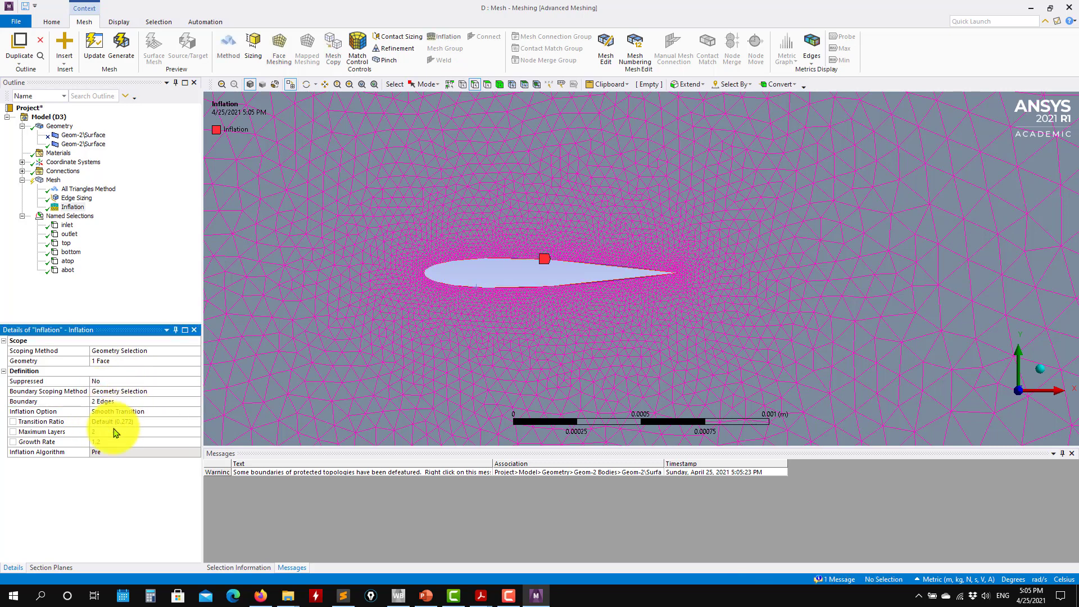
- Set Maximum Layers to 10 and regenerate the mesh
{"action": "left_click", "coordinate": [111, 432]}
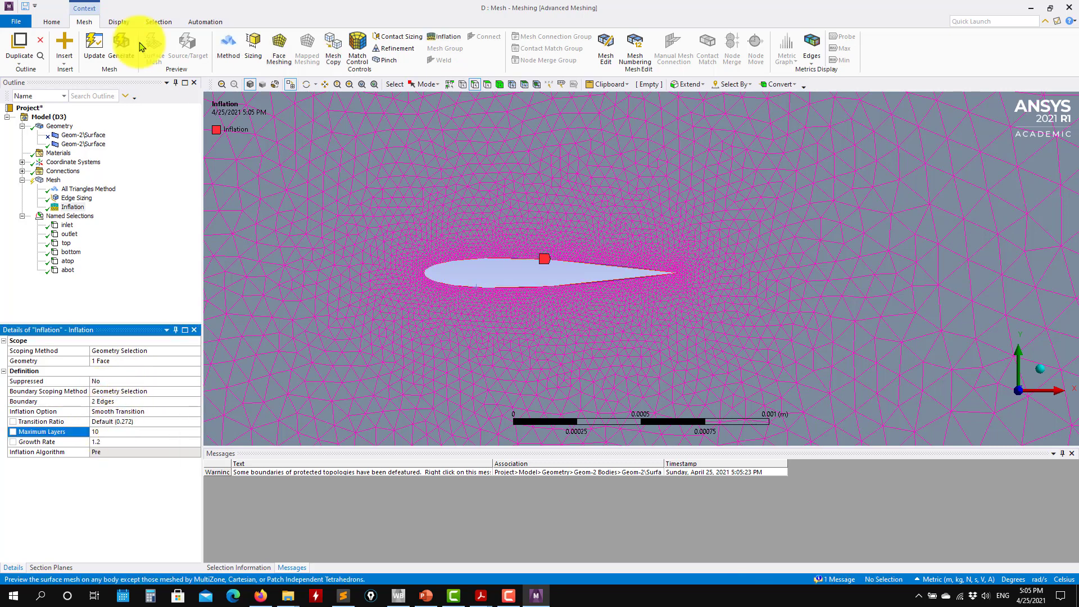
{"action": "left_click", "coordinate": [125, 46]}
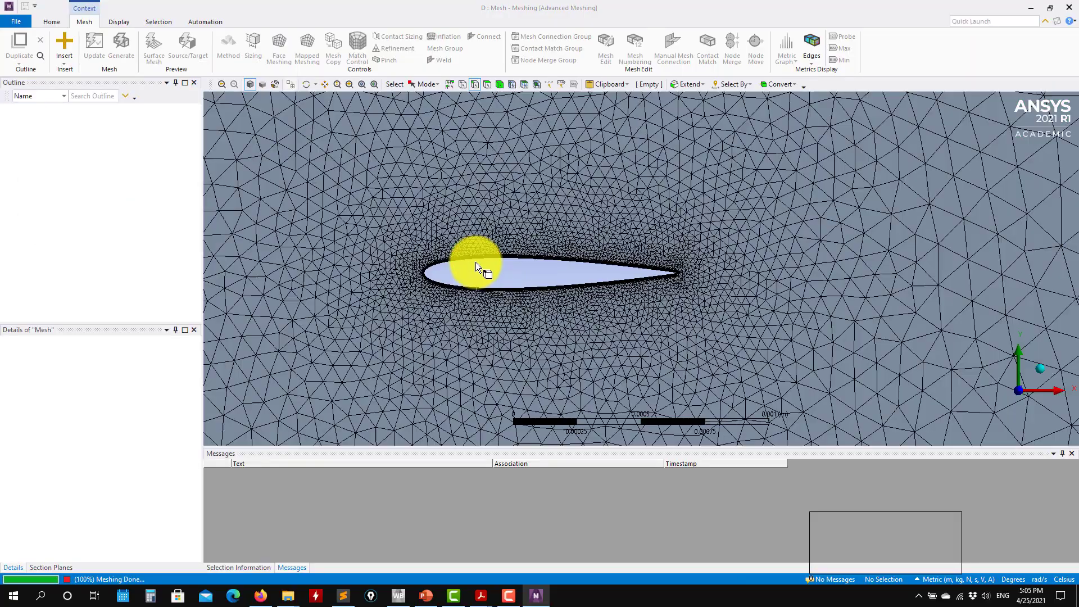
{"action": "scroll", "coordinate": [523, 277], "scroll_direction": "up", "scroll_amount": 10}
{"action": "scroll", "coordinate": [555, 276], "scroll_direction": "down", "scroll_amount": 10}
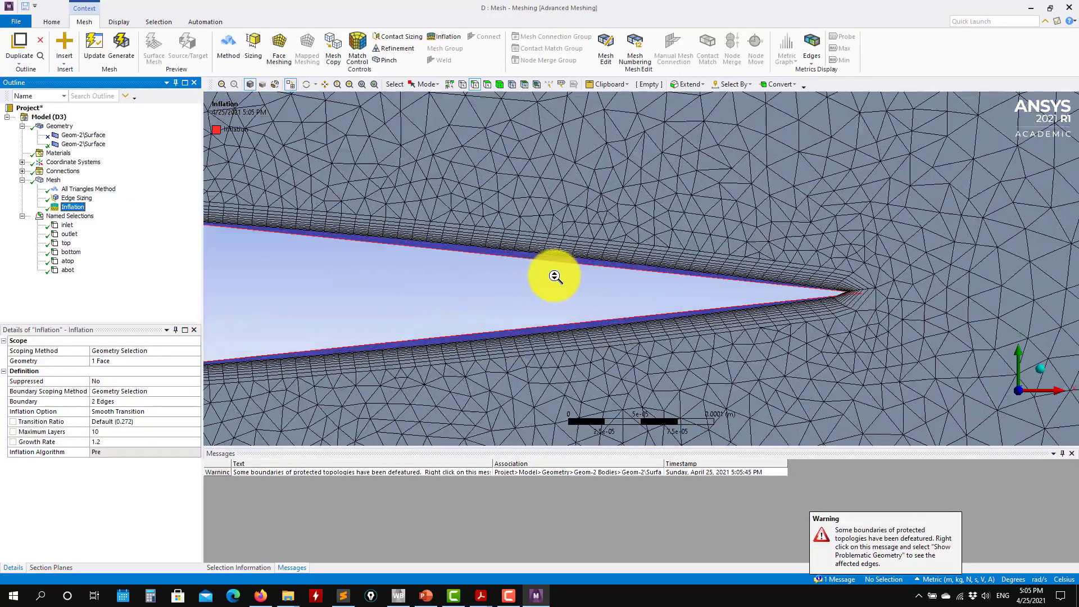
{"action": "scroll", "coordinate": [409, 273], "scroll_direction": "down", "scroll_amount": 10}
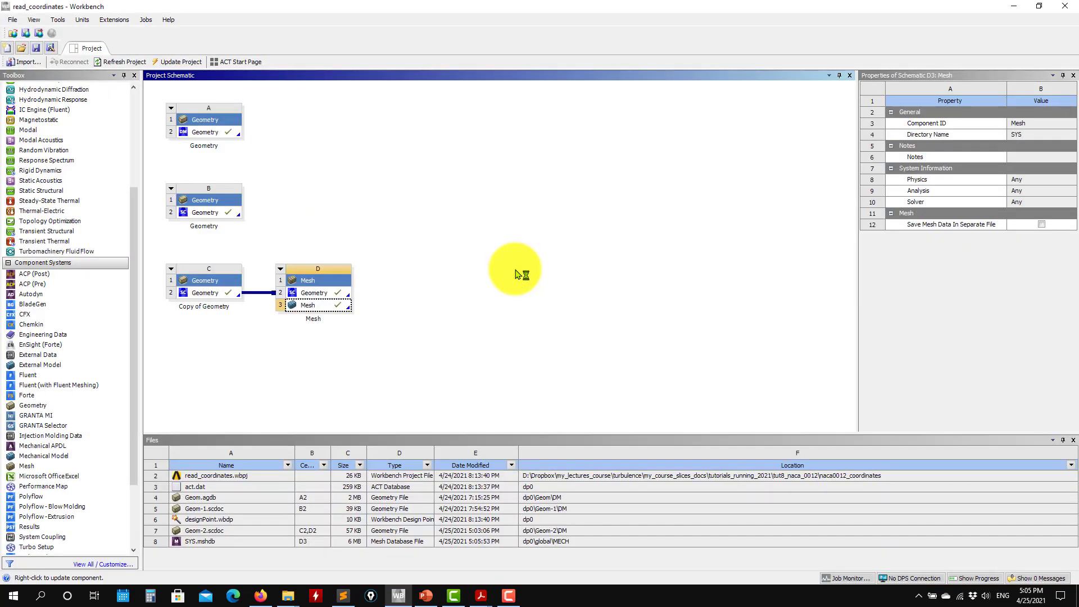
- Open Copy of Geometry's Geometry cell (C2) in SpaceClaim
{"action": "double_click", "coordinate": [219, 293]}
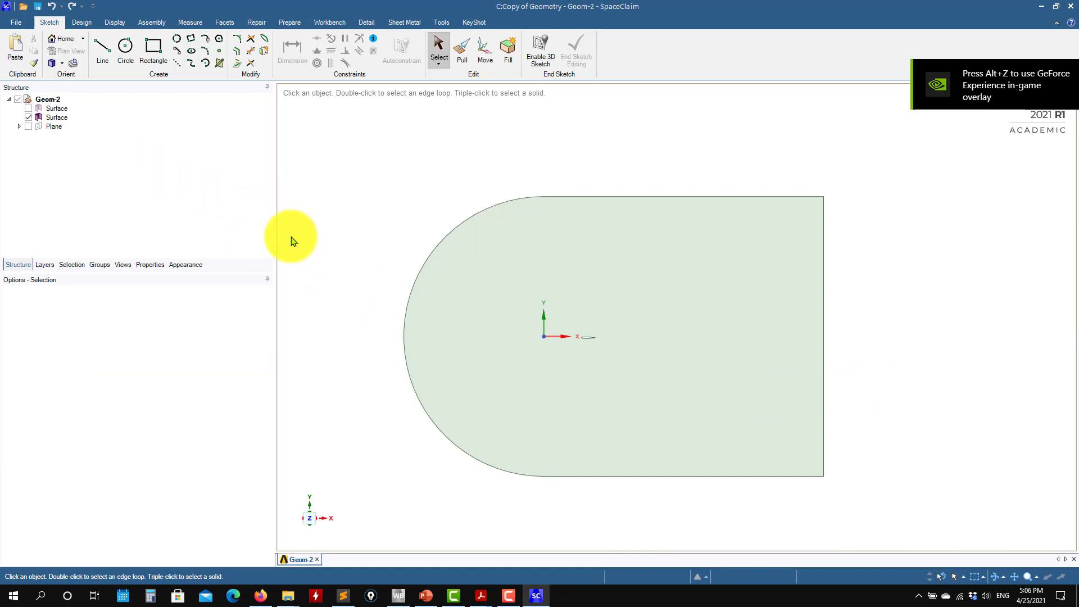
- Sketch a roughly 22 mm by 6 mm rectangle on the plane beside the origin
{"action": "scroll", "coordinate": [295, 265], "scroll_direction": "up", "scroll_amount": 2}
{"action": "scroll", "coordinate": [298, 275], "scroll_direction": "down", "scroll_amount": 3}
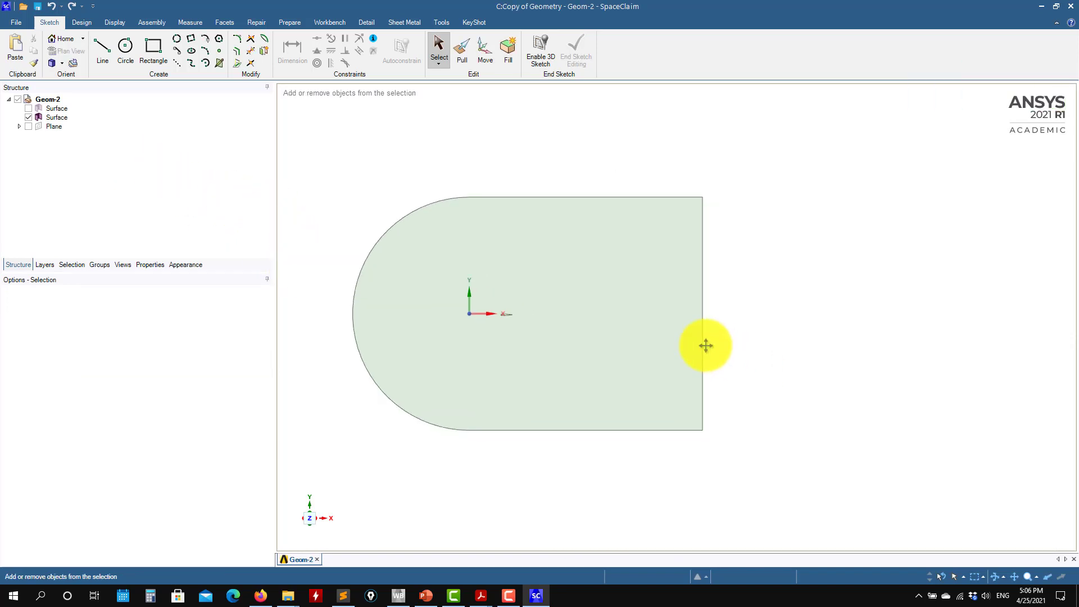
{"action": "left_click", "coordinate": [54, 126]}
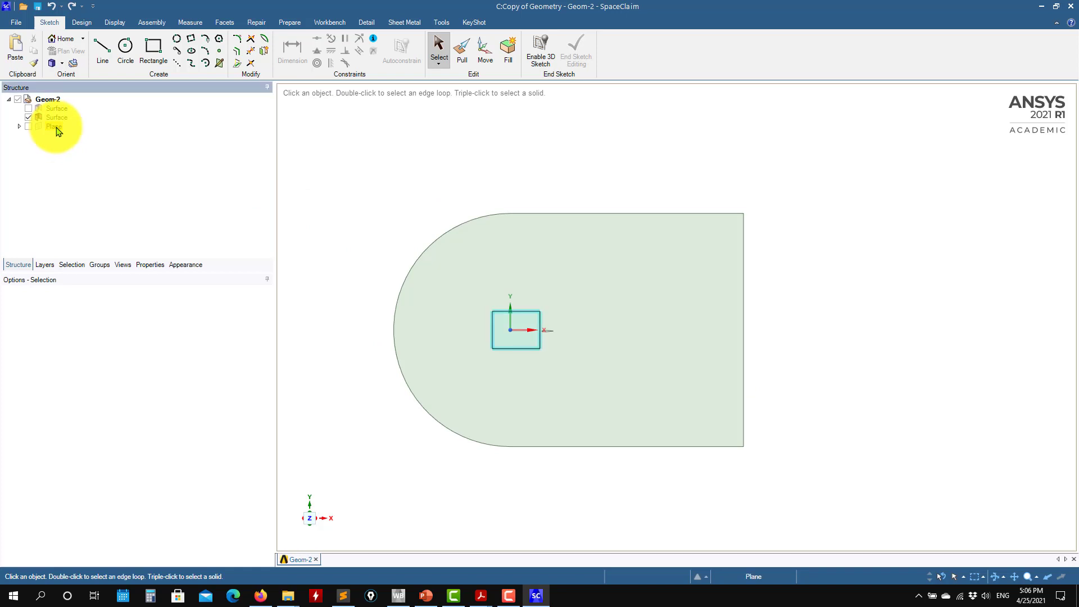
{"action": "left_click", "coordinate": [81, 23]}
{"action": "left_click", "coordinate": [110, 34]}
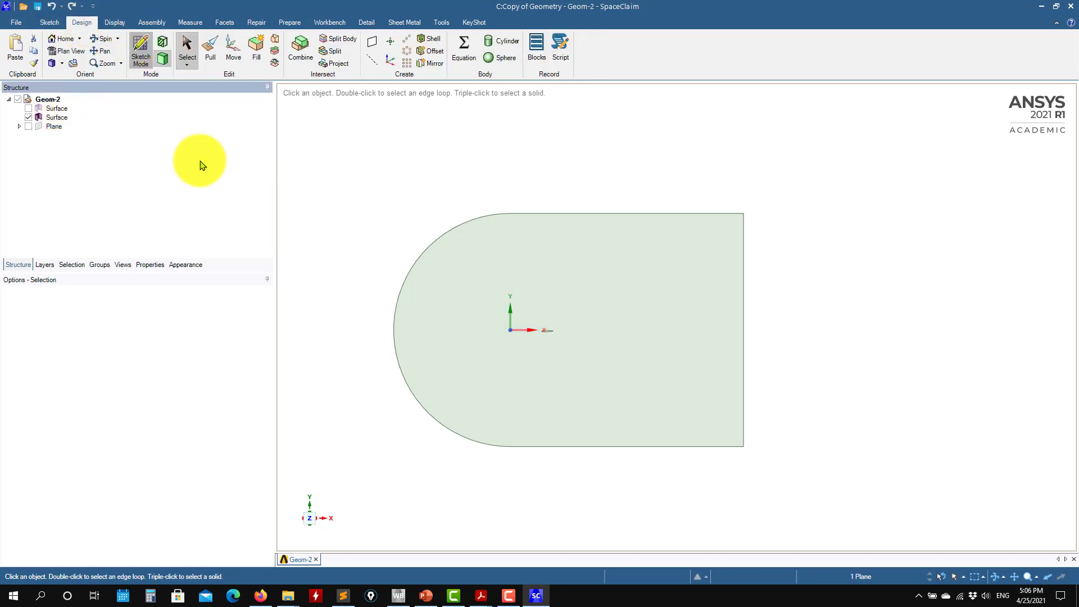
{"action": "scroll", "coordinate": [579, 365], "scroll_direction": "up", "scroll_amount": 3}
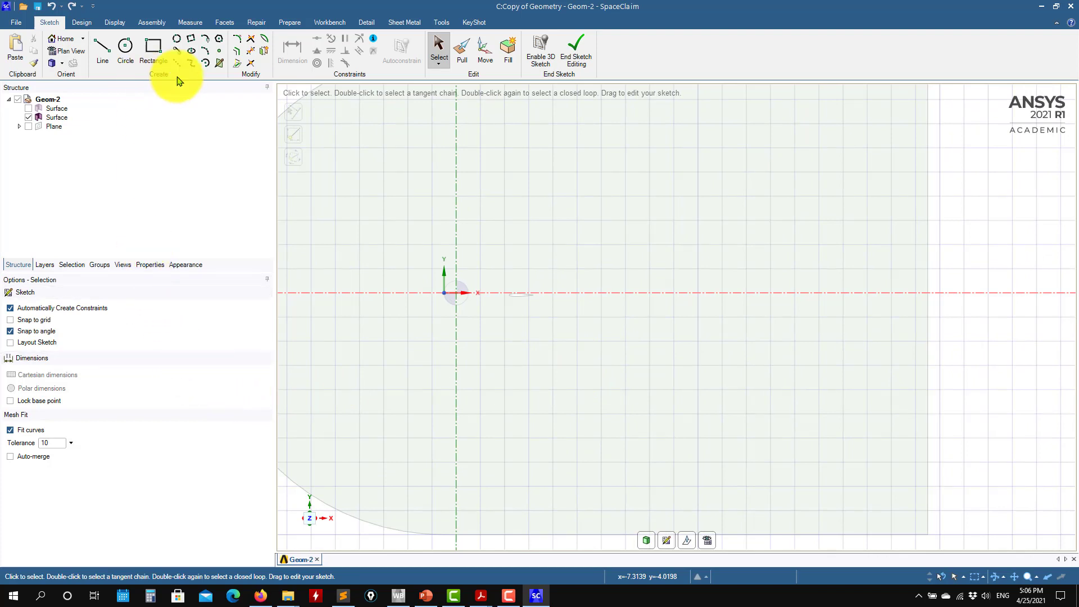
{"action": "left_click", "coordinate": [153, 50]}
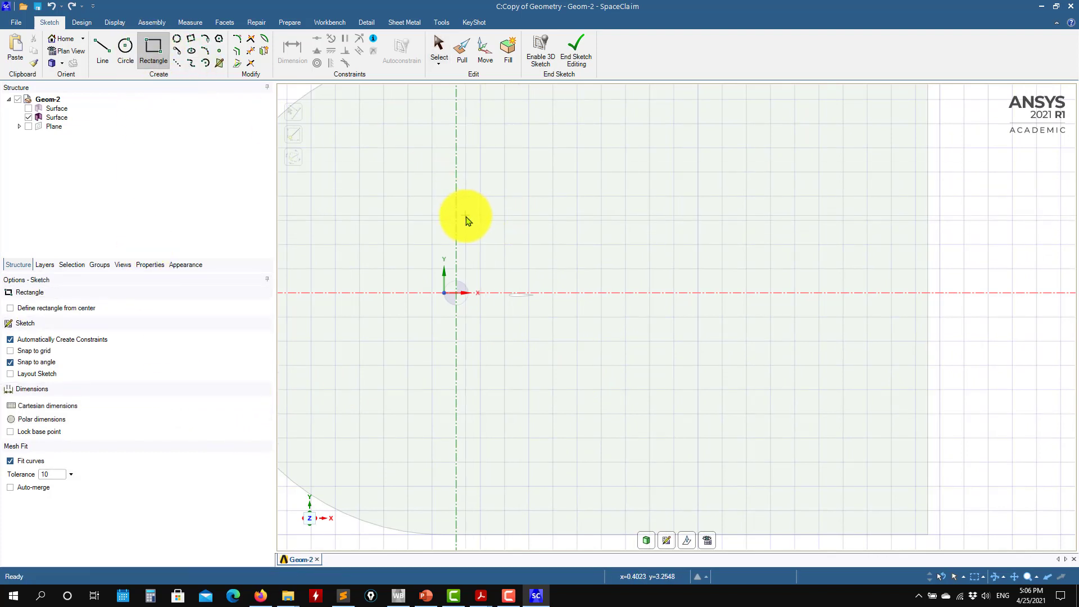
{"action": "left_click", "coordinate": [466, 217]}
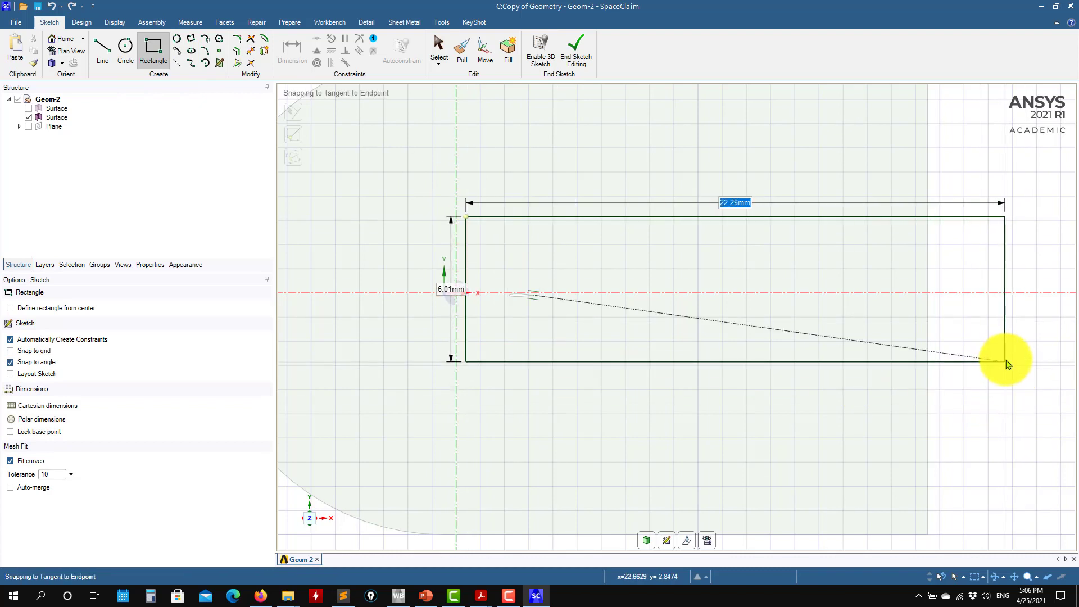
{"action": "left_click", "coordinate": [647, 540]}
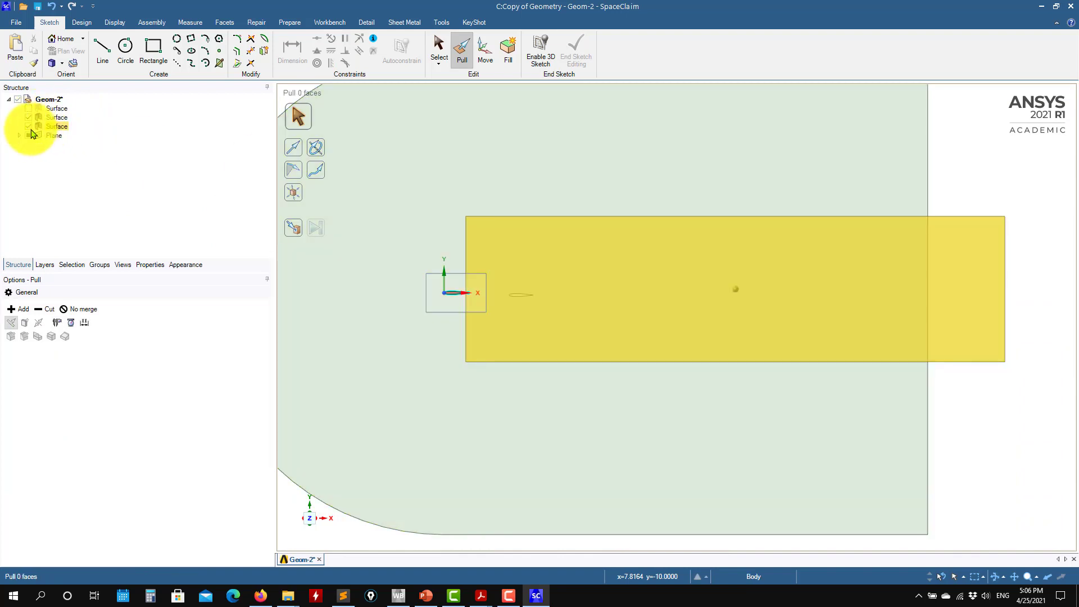
- Toggle the rectangle surface's visibility, close the physics tip, and select the domain face
{"action": "left_click", "coordinate": [28, 126]}
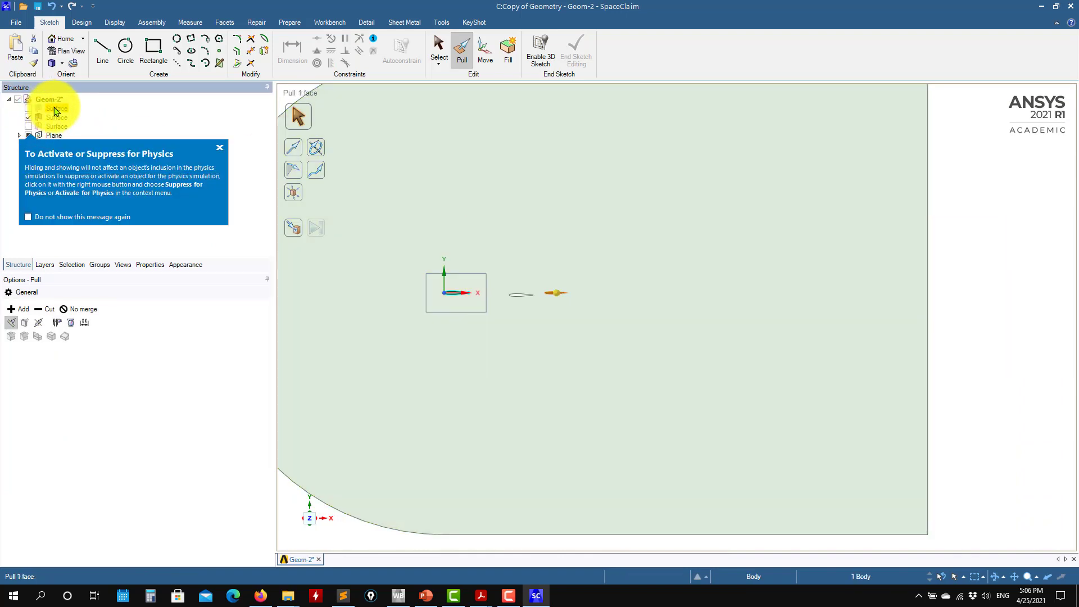
{"action": "right_click", "coordinate": [55, 111]}
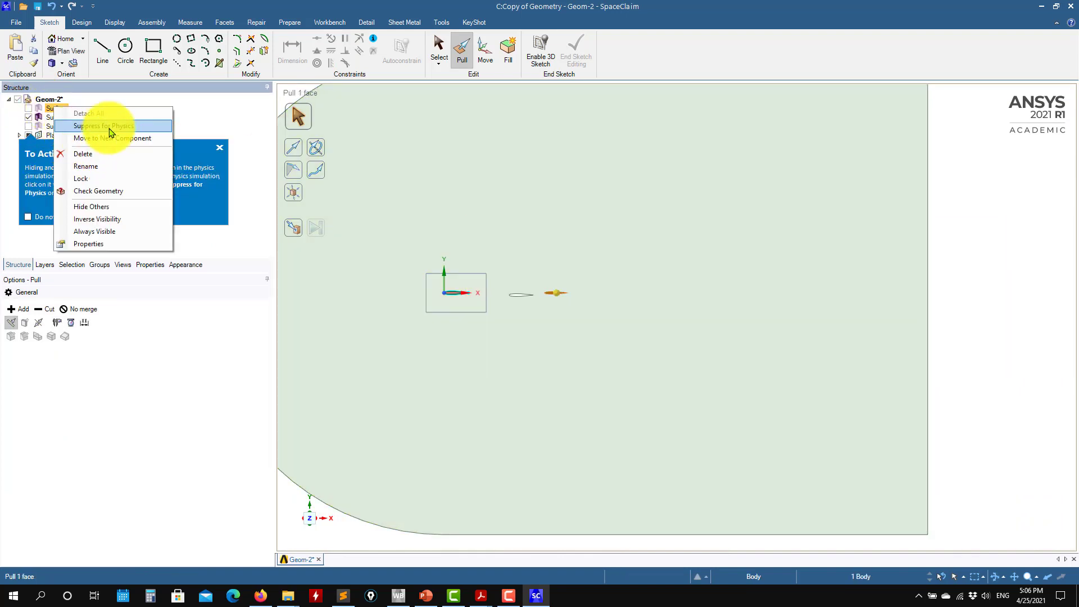
{"action": "left_click", "coordinate": [48, 109]}
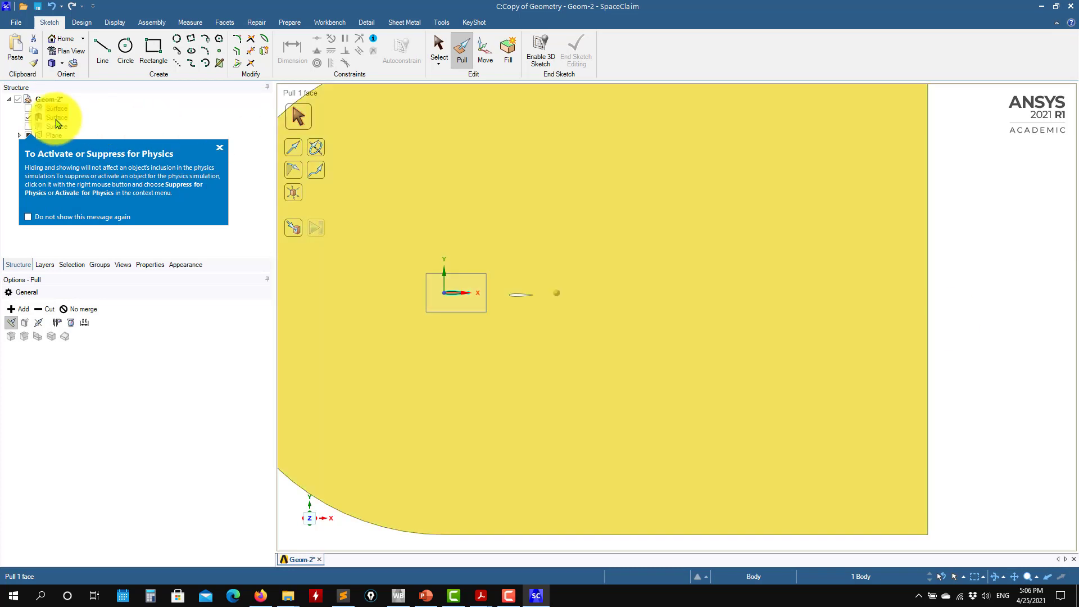
{"action": "left_click", "coordinate": [29, 126]}
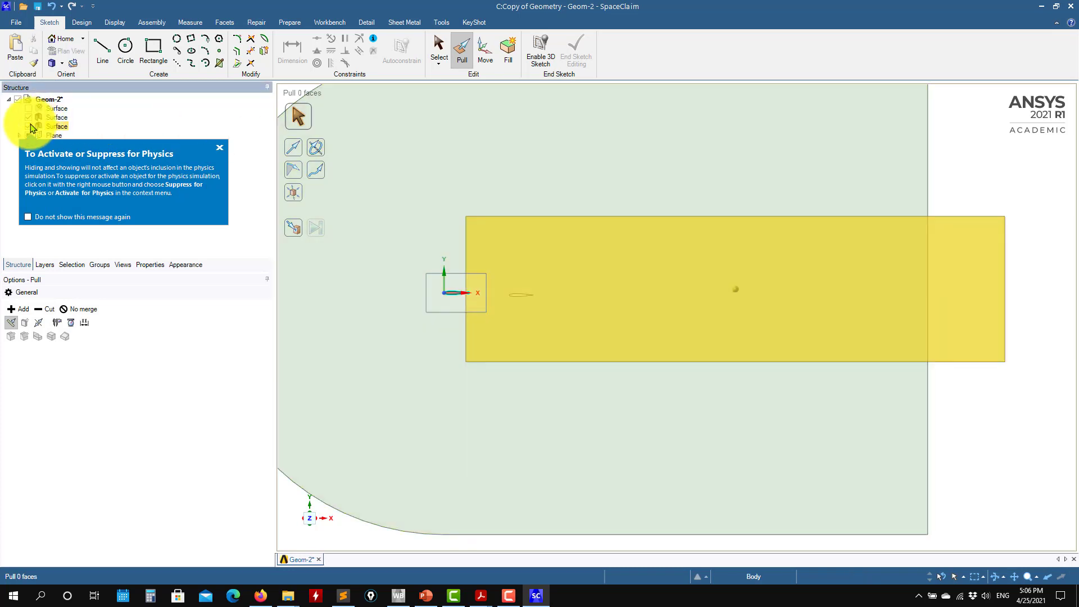
{"action": "left_click", "coordinate": [219, 147]}
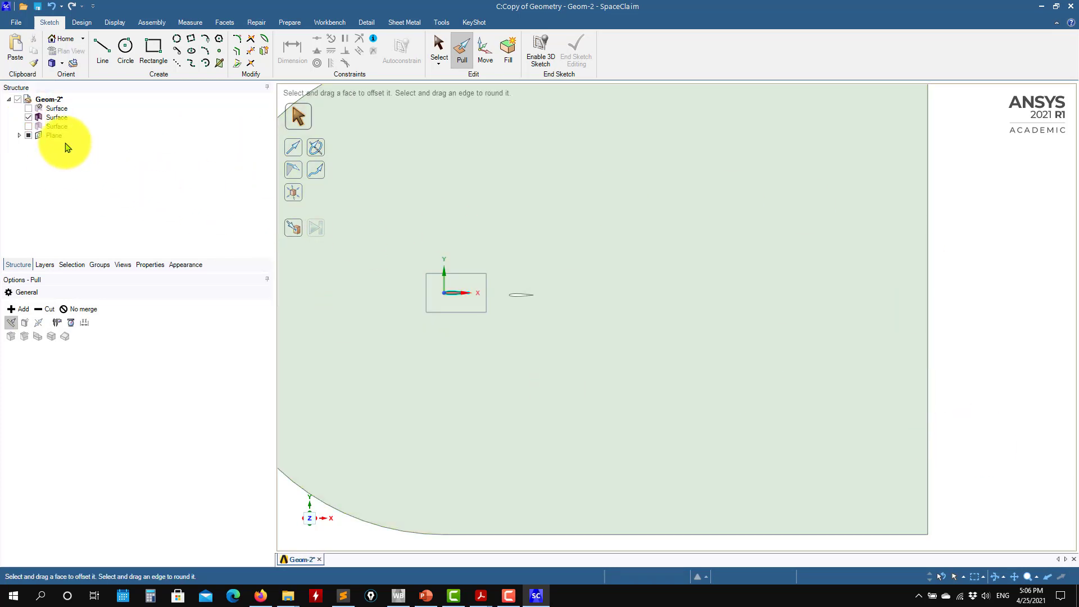
{"action": "scroll", "coordinate": [706, 364], "scroll_direction": "down", "scroll_amount": 5}
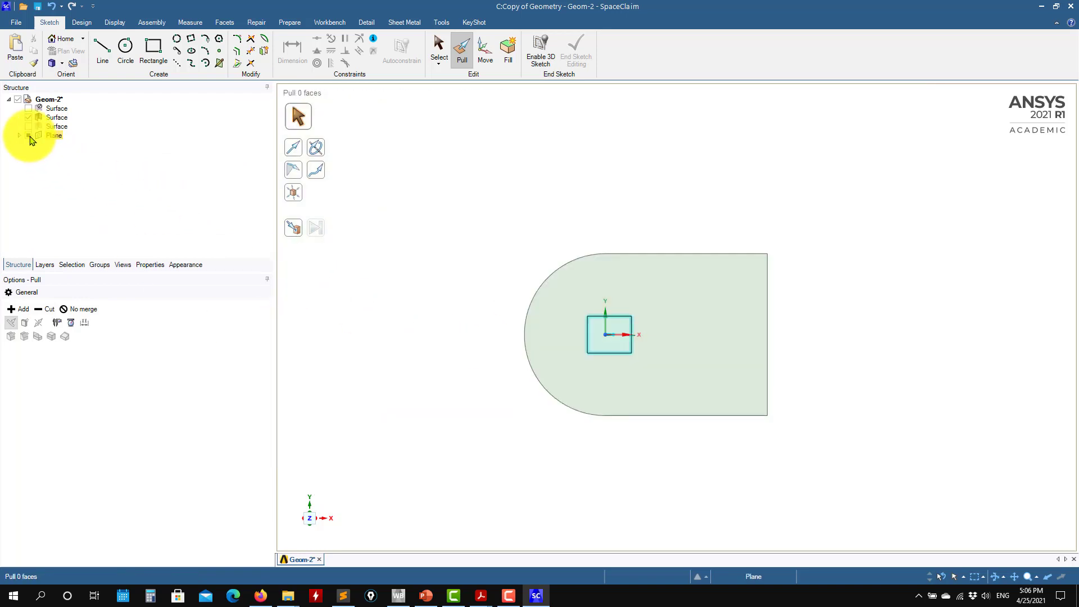
{"action": "scroll", "coordinate": [619, 378], "scroll_direction": "up", "scroll_amount": 10}
{"action": "left_click", "coordinate": [727, 344]}
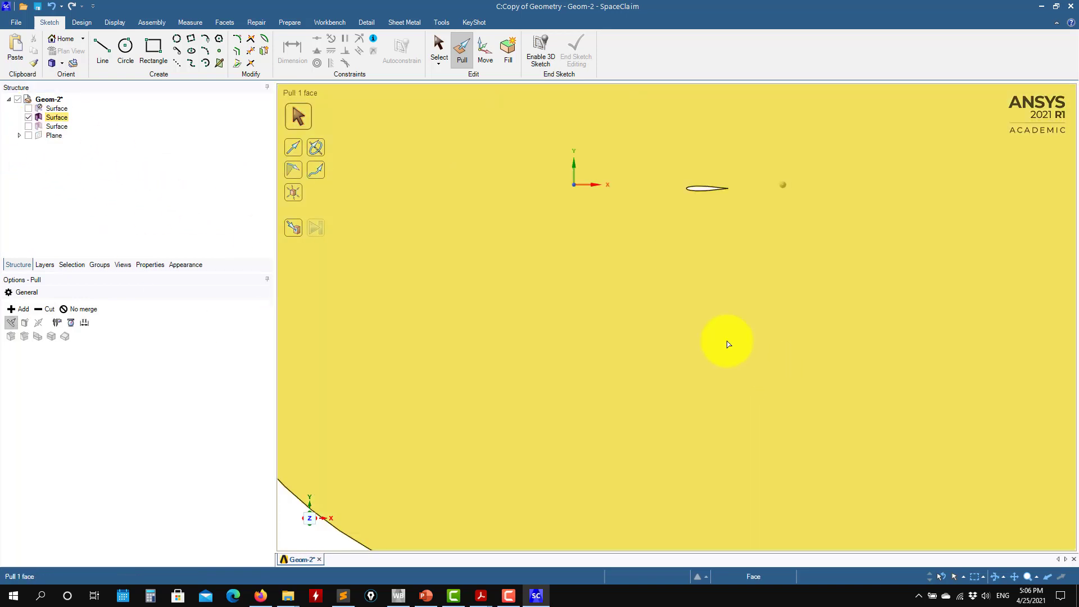
{"action": "scroll", "coordinate": [479, 264], "scroll_direction": "down", "scroll_amount": 10}
- Rename the surface bodies to domain and boi, then close SpaceClaim saving changes
{"action": "left_click", "coordinate": [29, 126]}
{"action": "right_click", "coordinate": [53, 129]}
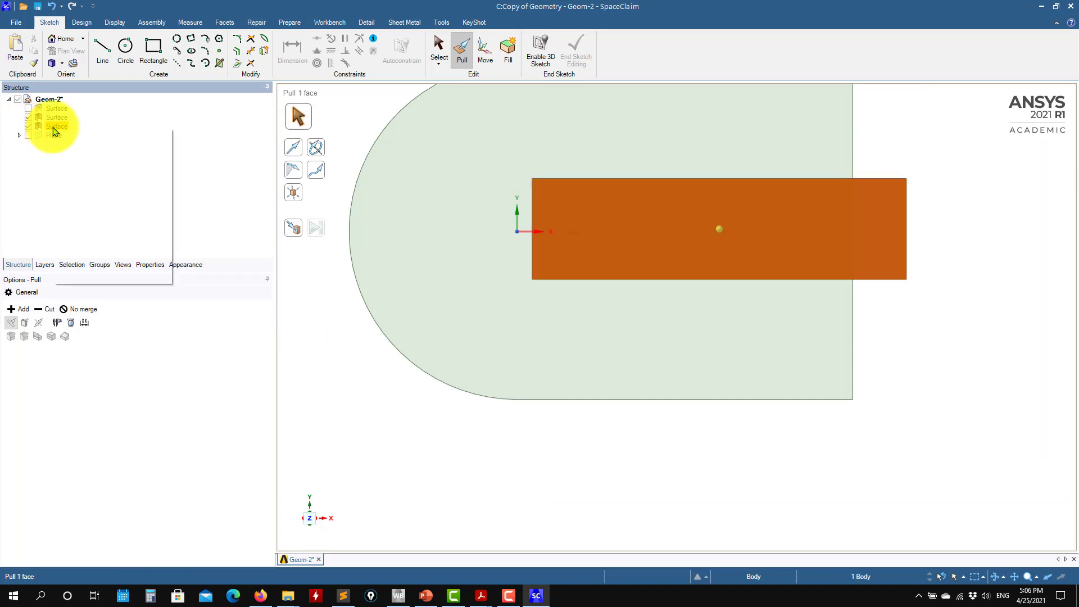
{"action": "left_click", "coordinate": [104, 187]}
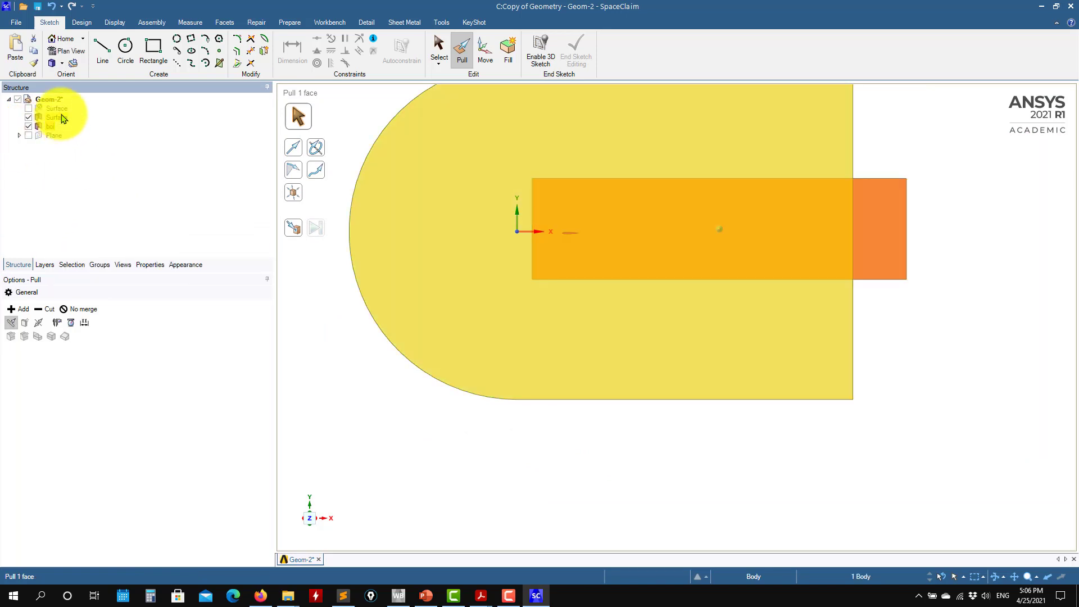
{"action": "right_click", "coordinate": [63, 116]}
{"action": "left_click", "coordinate": [118, 178]}
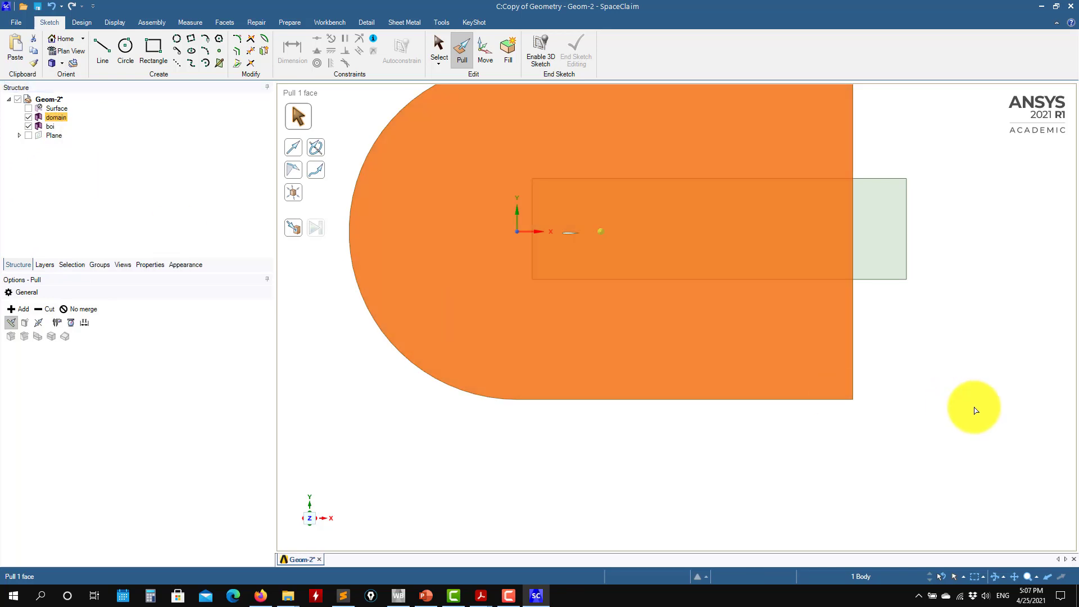
{"action": "left_click", "coordinate": [975, 410]}
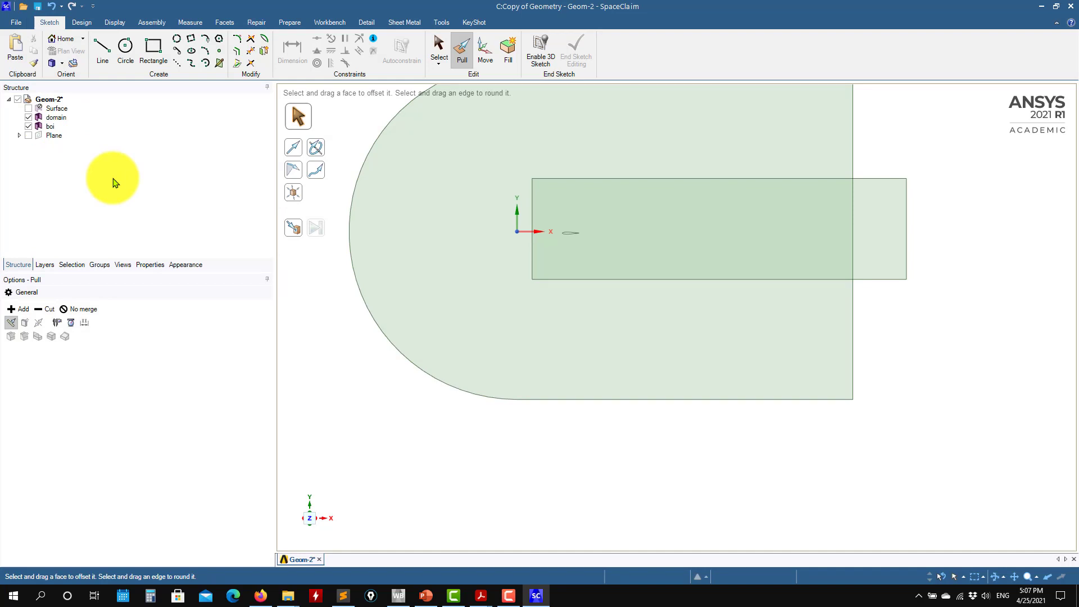
{"action": "left_click", "coordinate": [902, 204]}
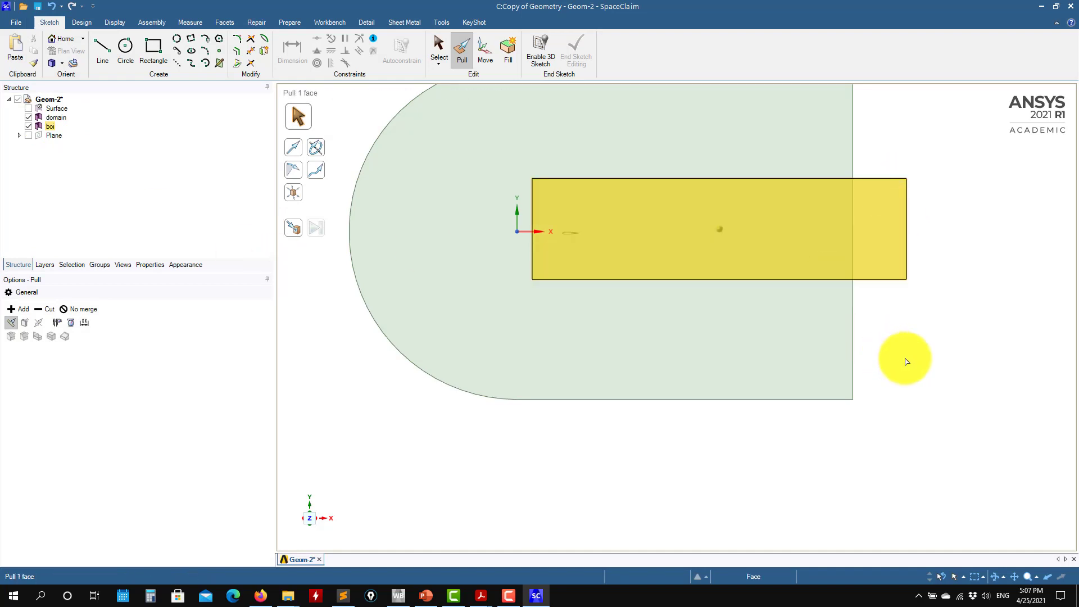
{"action": "left_click", "coordinate": [906, 361]}
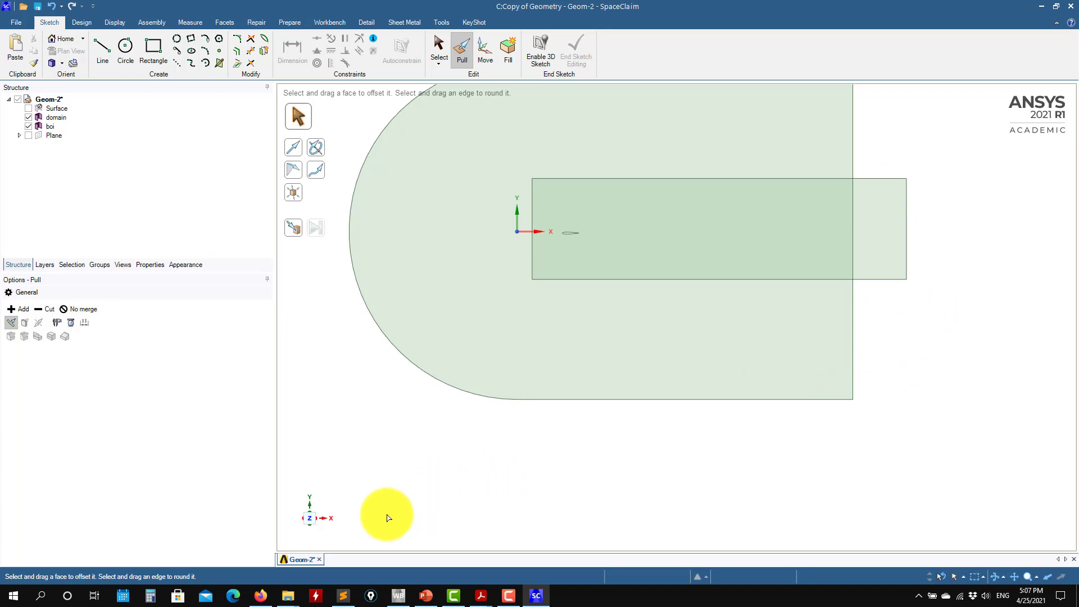
{"action": "left_click", "coordinate": [1071, 6]}
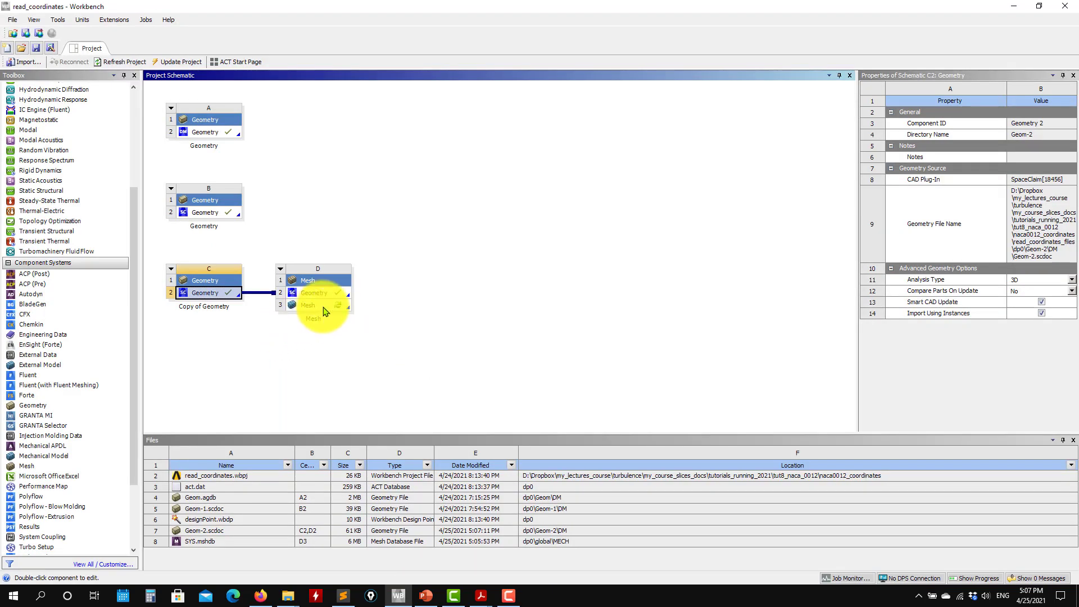
- Launch Ansys Meshing from Mesh cell D3 and open the File options once loaded
{"action": "left_click", "coordinate": [324, 306]}
{"action": "left_click", "coordinate": [624, 321]}
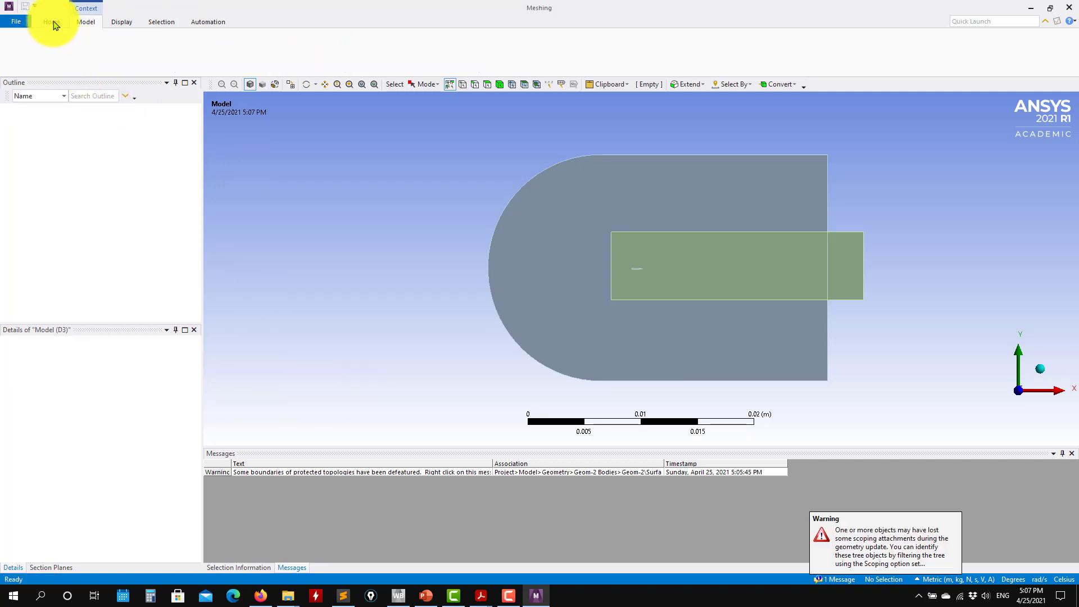
{"action": "left_click", "coordinate": [18, 23]}
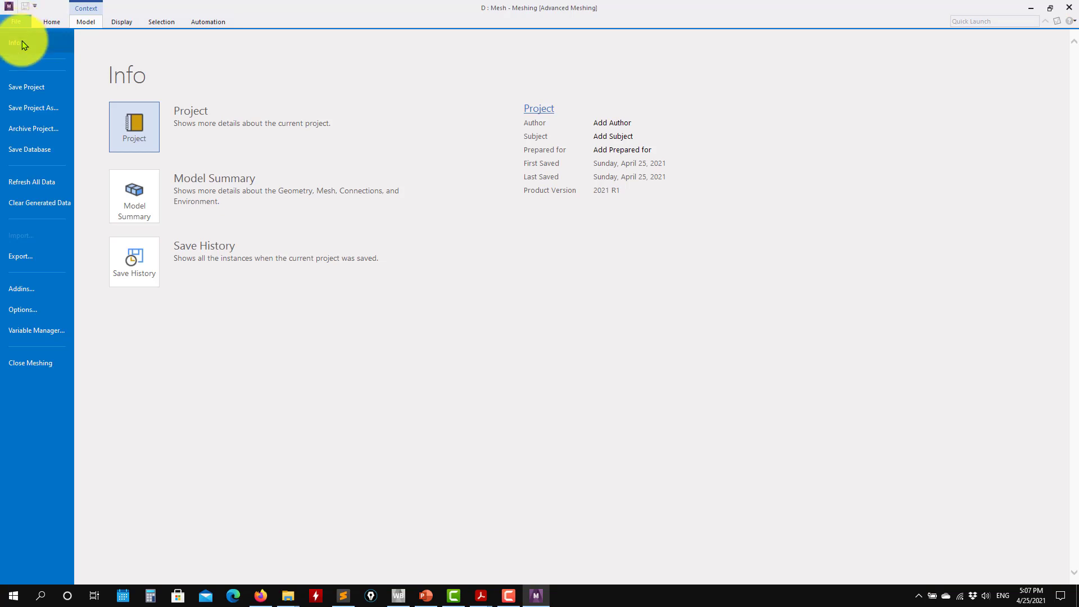
- Browse the ribbon tabs, open and close the Unit Converter, then bring up the Units list
{"action": "left_click", "coordinate": [98, 23]}
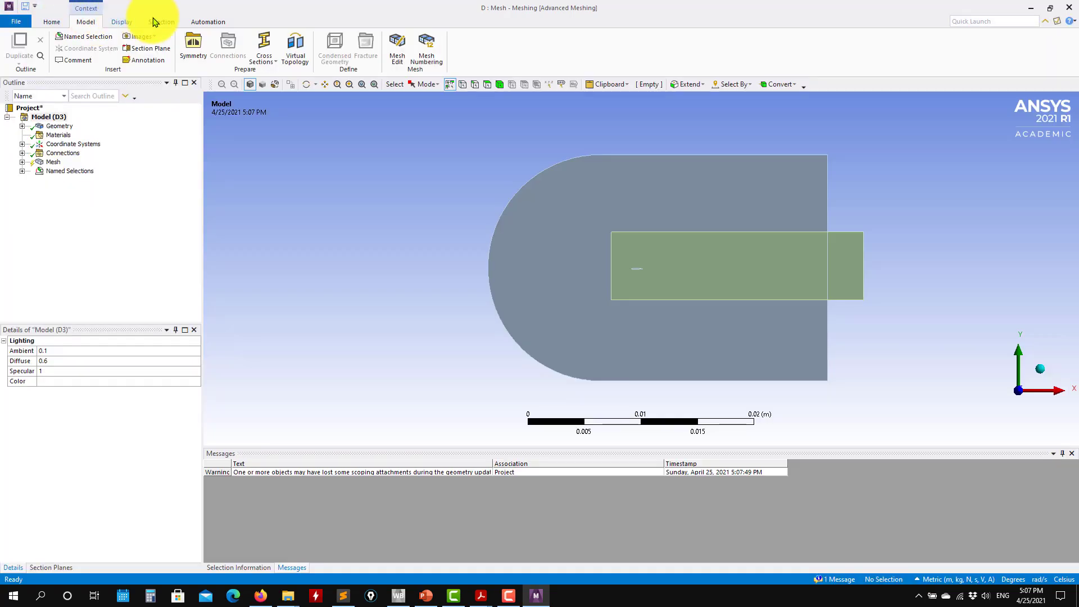
{"action": "left_click", "coordinate": [156, 25]}
{"action": "left_click", "coordinate": [209, 21]}
{"action": "left_click", "coordinate": [121, 21]}
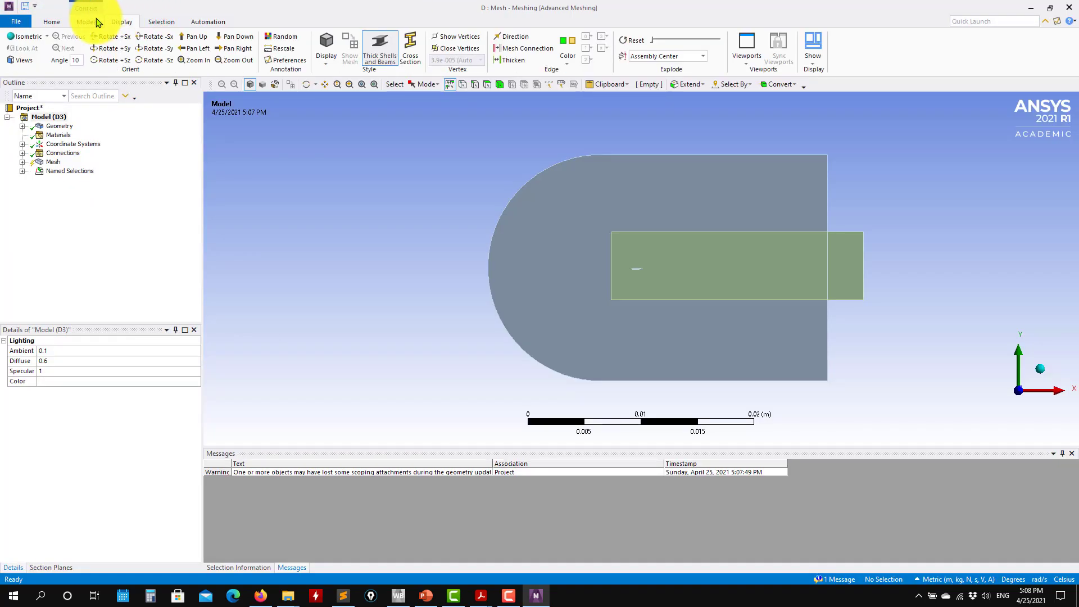
{"action": "left_click", "coordinate": [92, 21]}
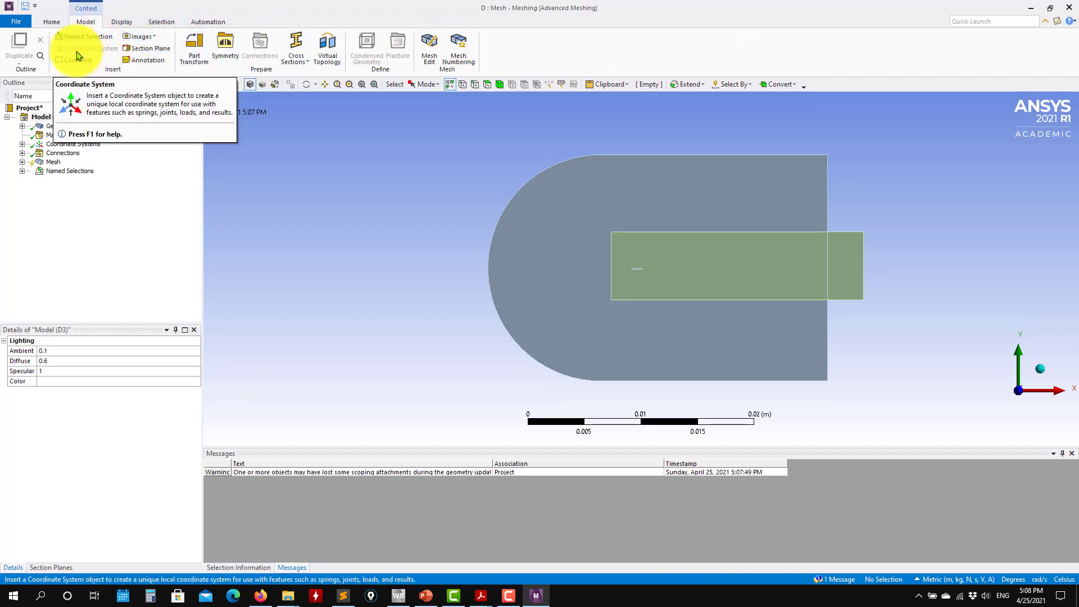
{"action": "left_click", "coordinate": [51, 22]}
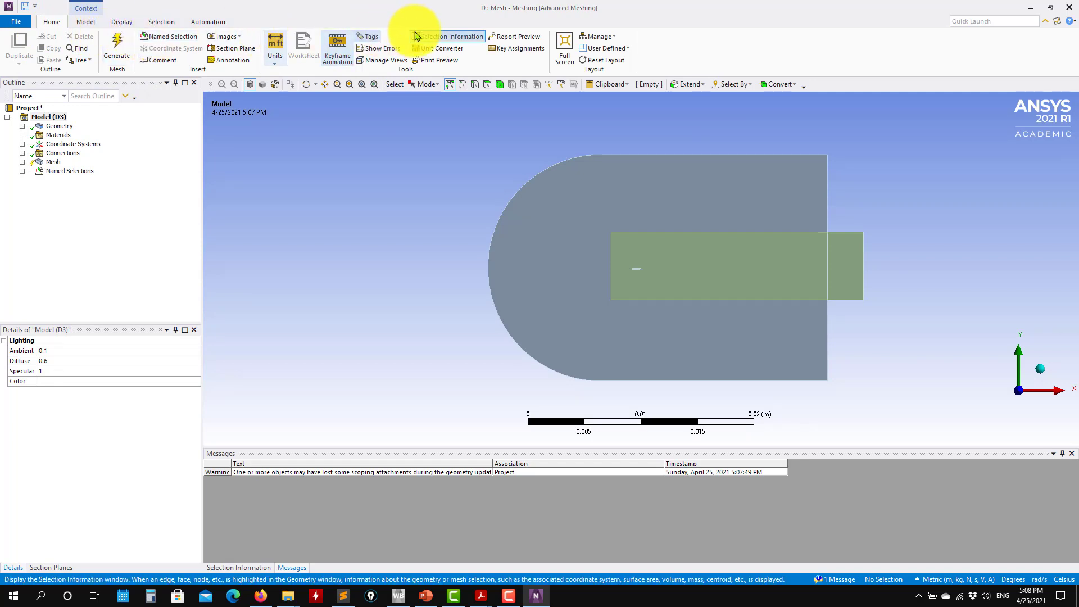
{"action": "left_click", "coordinate": [447, 49]}
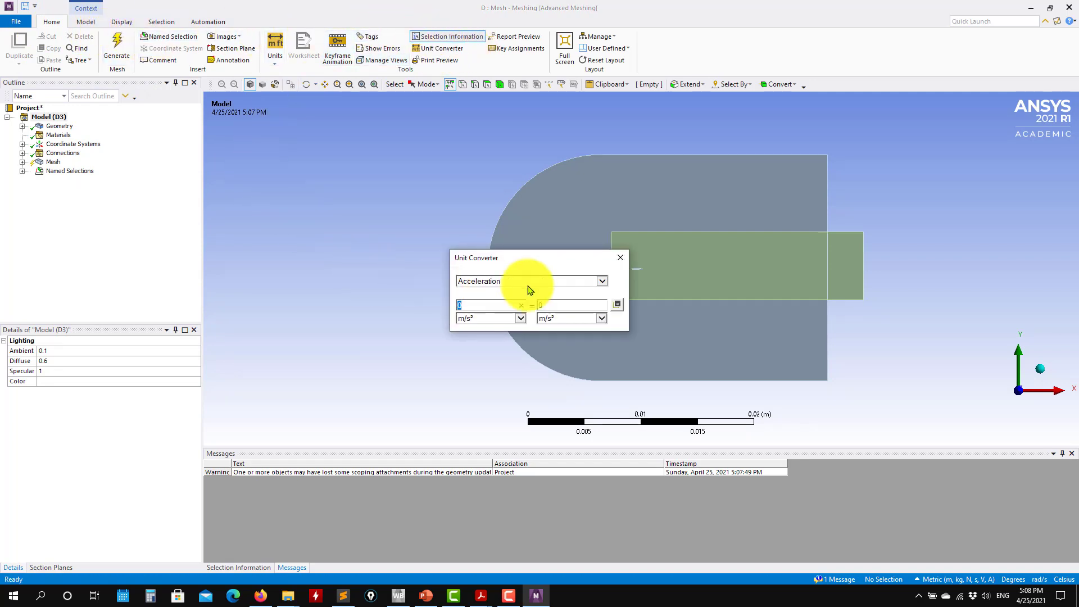
{"action": "left_click", "coordinate": [620, 258]}
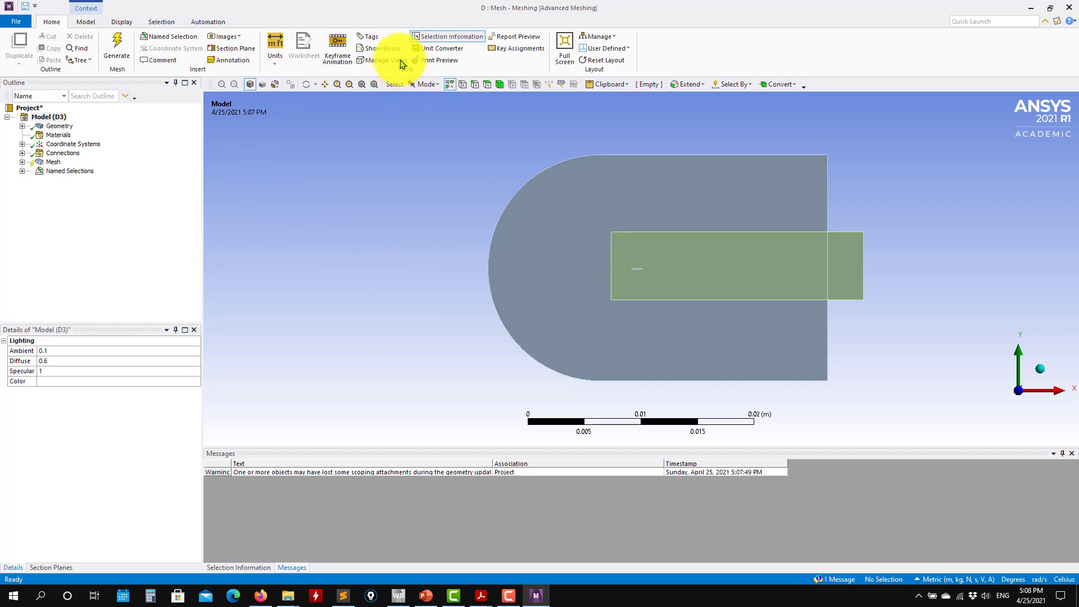
{"action": "left_click", "coordinate": [276, 59]}
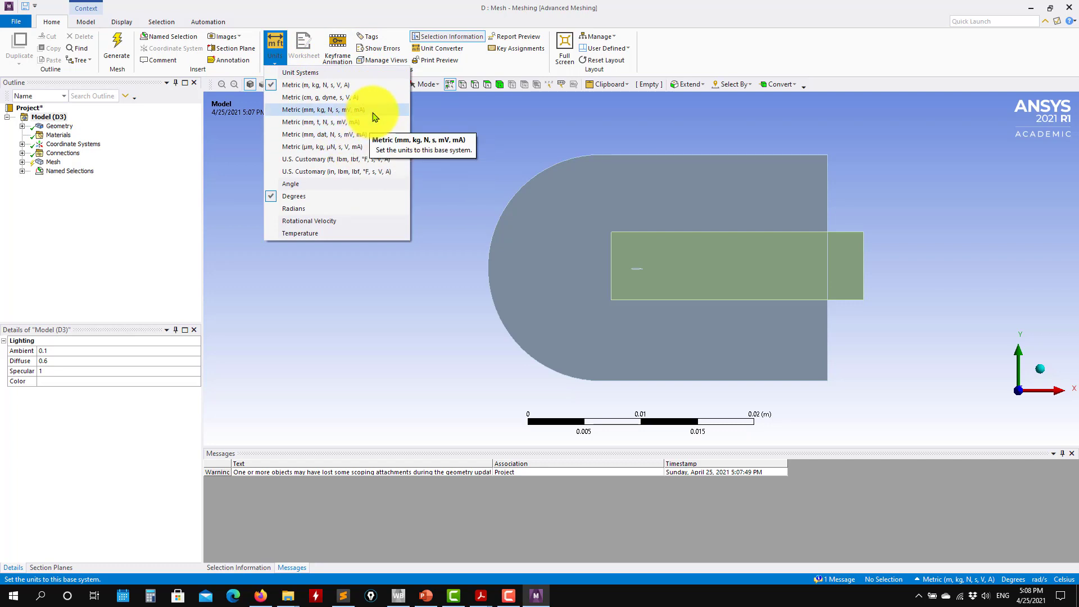
- Switch units to Metric (mm, kg, N, s, mV, mA), reopening the list once to check
{"action": "left_click", "coordinate": [320, 111]}
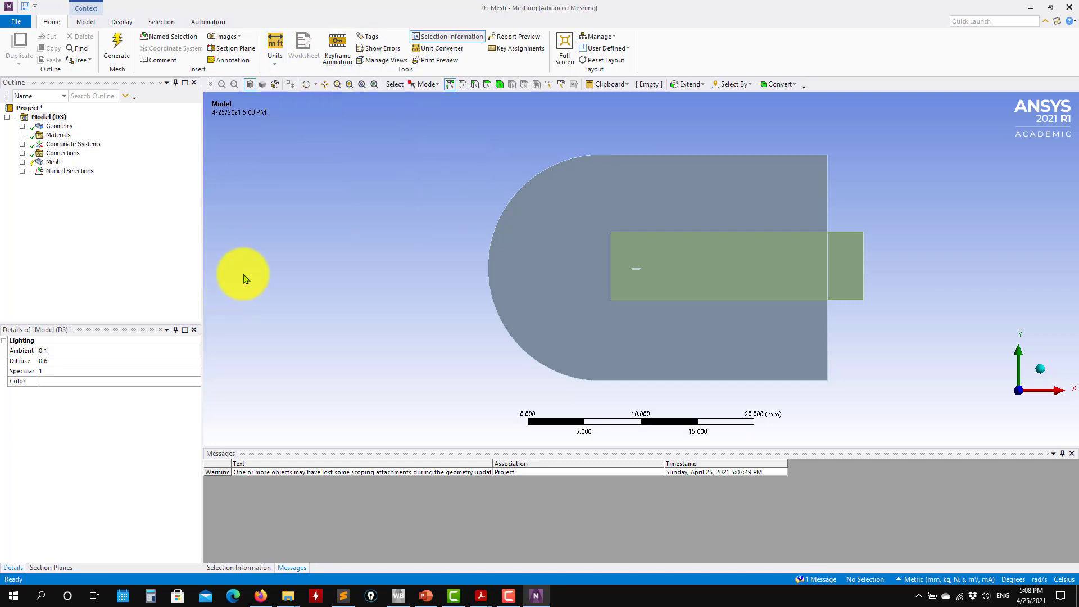
{"action": "left_click", "coordinate": [276, 63]}
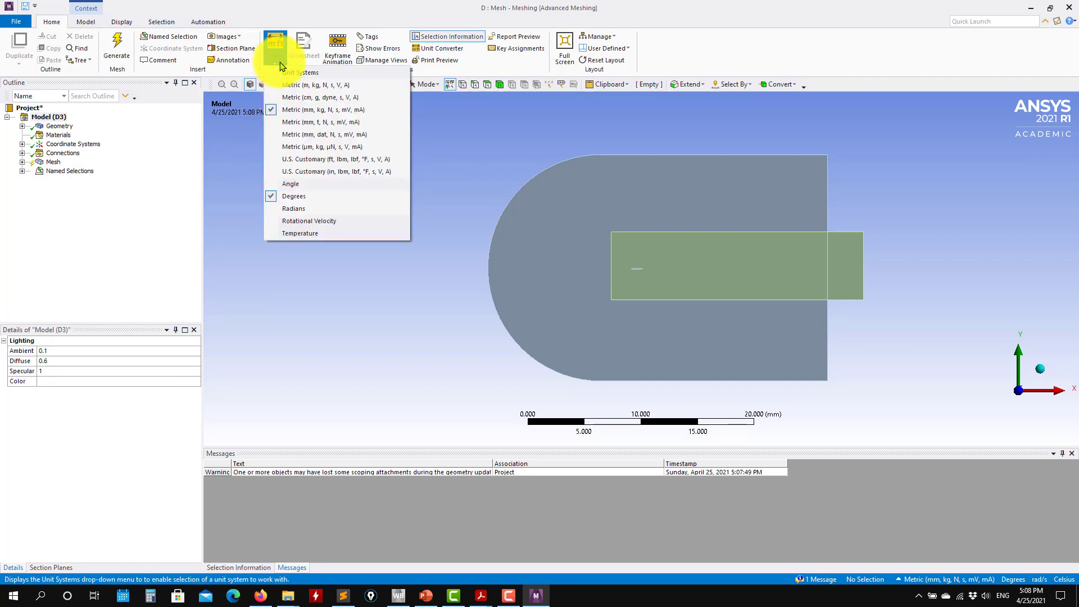
{"action": "left_click", "coordinate": [296, 111]}
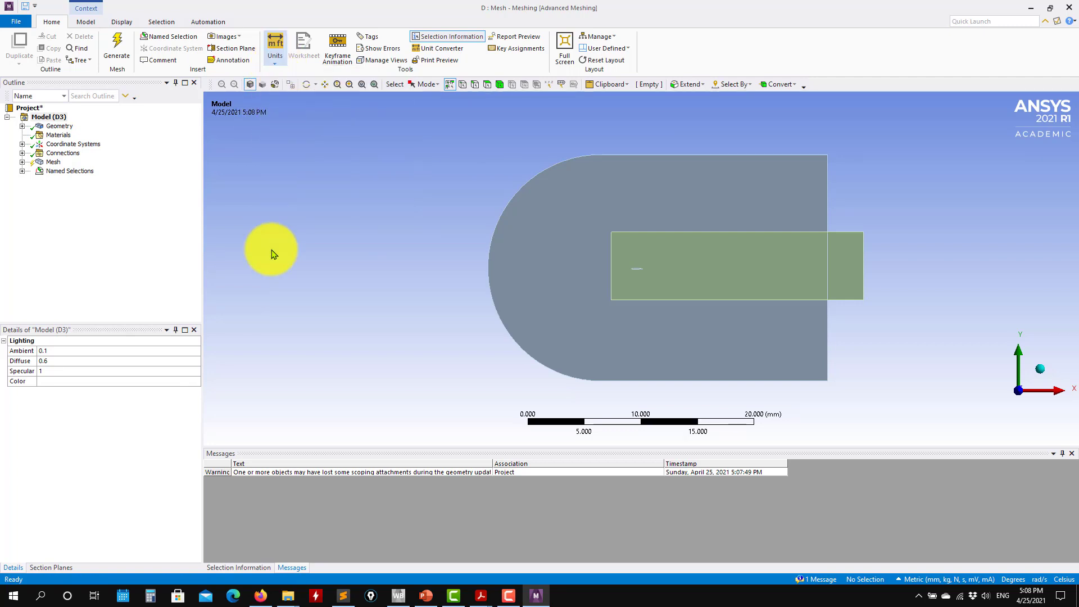
- Review the domain and boi geometry bodies and the All Triangles Method body scope
{"action": "left_click", "coordinate": [22, 126]}
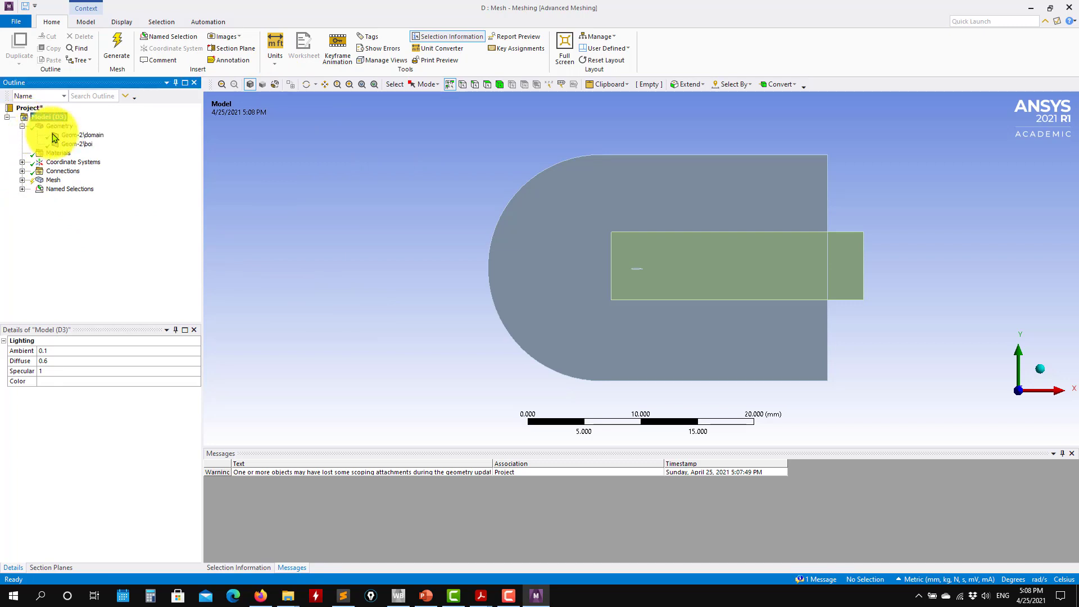
{"action": "left_click", "coordinate": [82, 135]}
{"action": "left_click", "coordinate": [77, 145]}
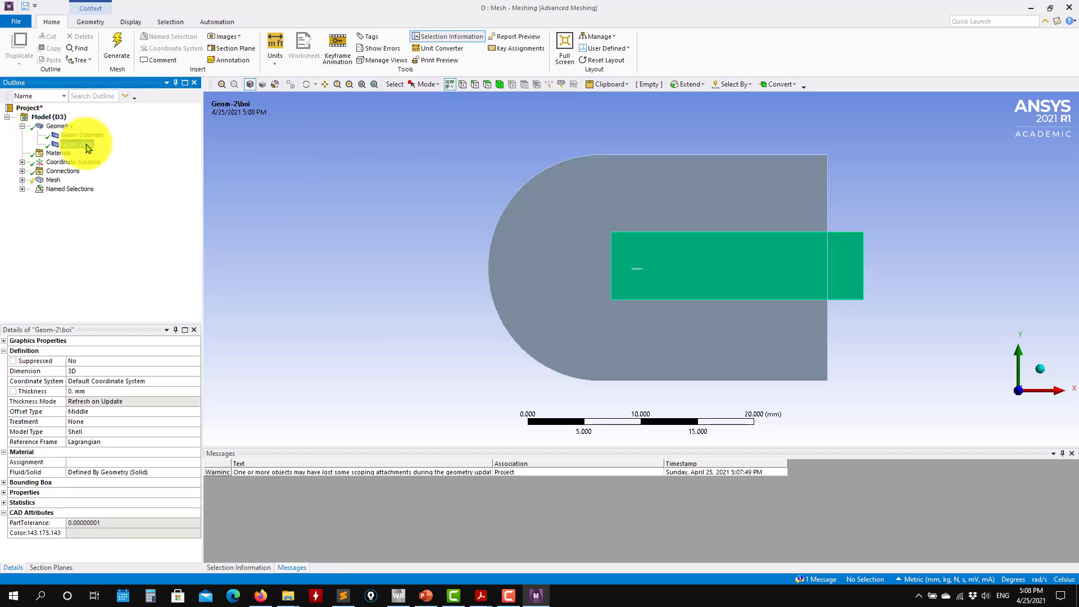
{"action": "left_click", "coordinate": [22, 180]}
{"action": "left_click", "coordinate": [82, 189]}
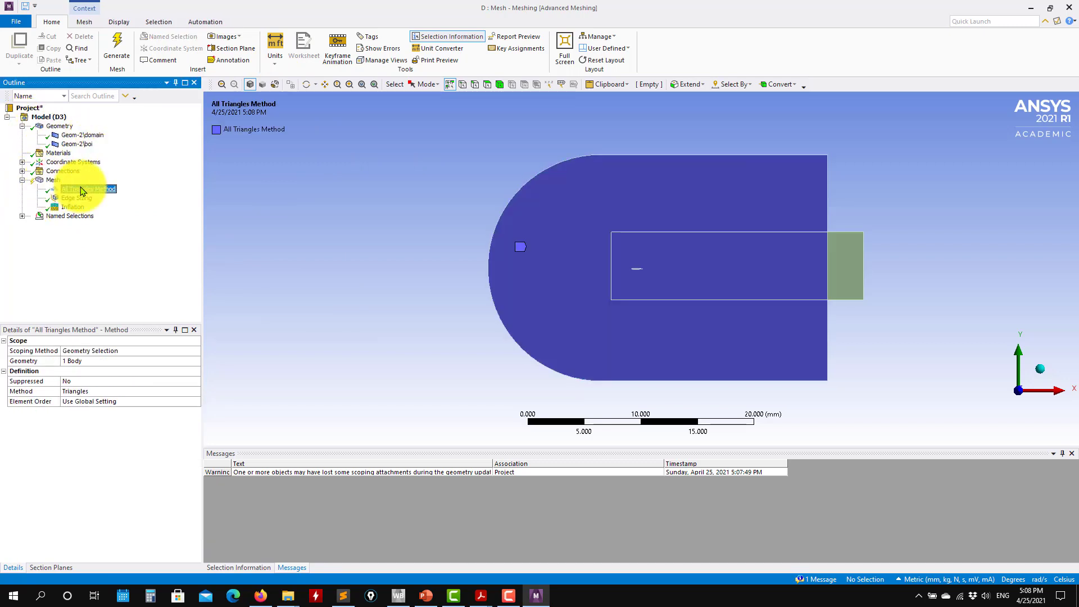
{"action": "left_click", "coordinate": [104, 361]}
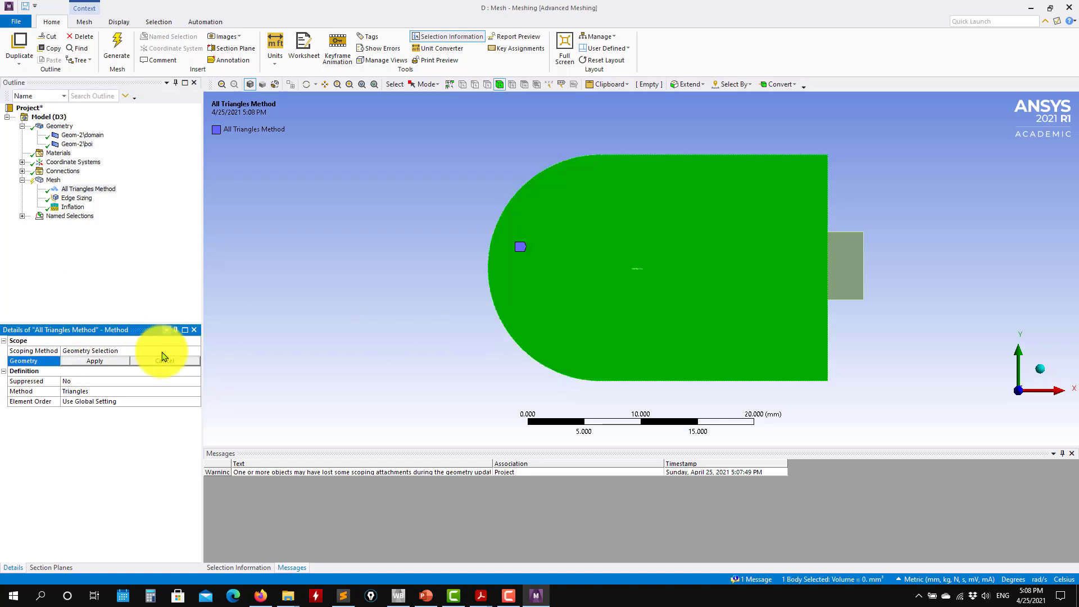
{"action": "left_click", "coordinate": [103, 363]}
- Set the airfoil Edge Sizing element size to 0.01 mm and show the Inflation settings
{"action": "left_click", "coordinate": [84, 199]}
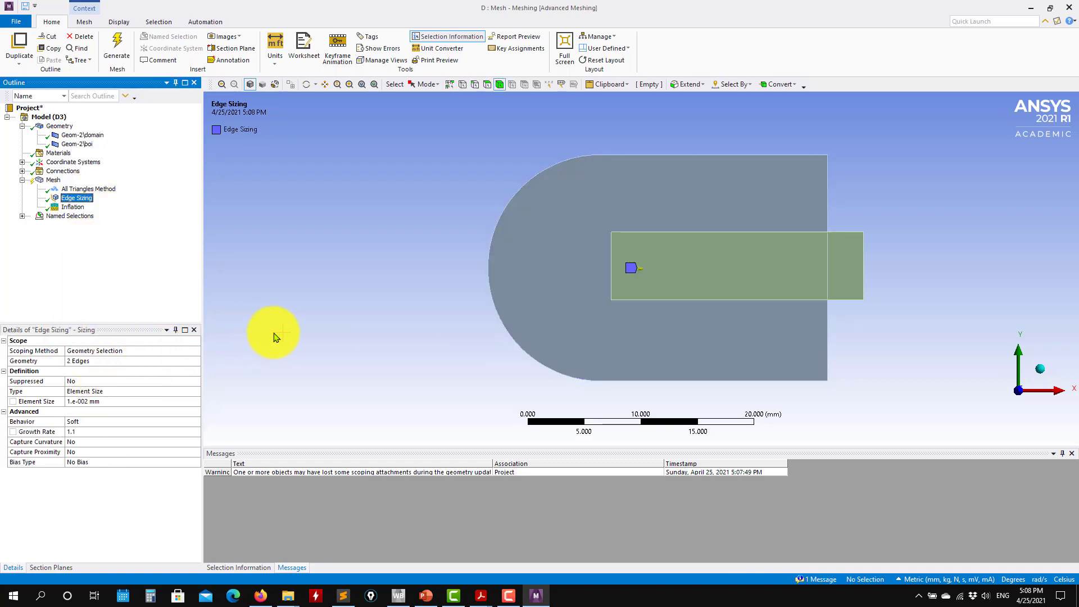
{"action": "scroll", "coordinate": [616, 275], "scroll_direction": "up", "scroll_amount": 10}
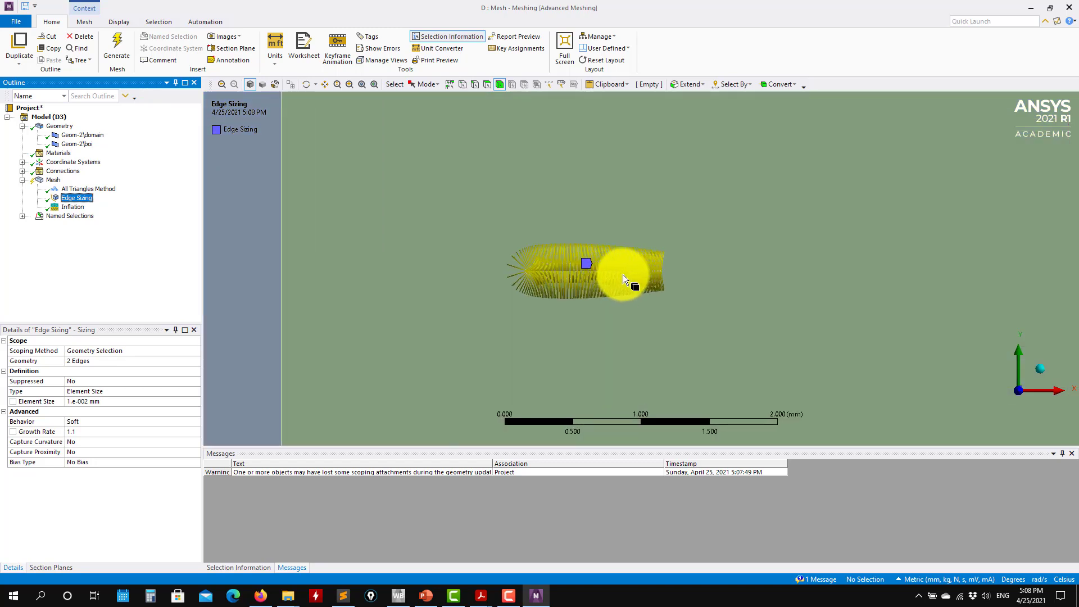
{"action": "left_click", "coordinate": [112, 401]}
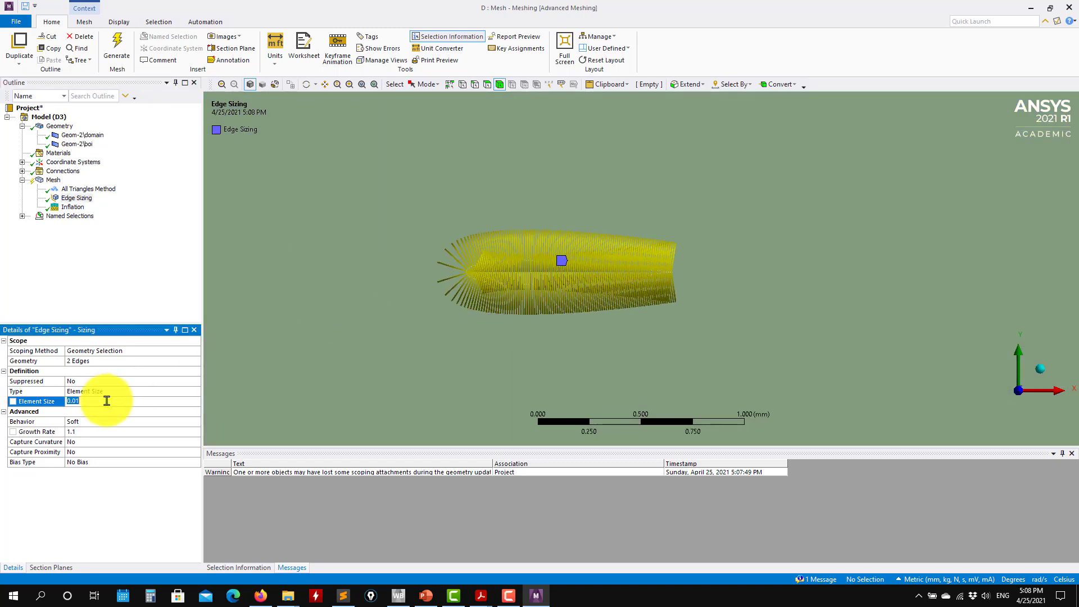
{"action": "type", "text": "1"}
{"action": "key", "text": "Return"}
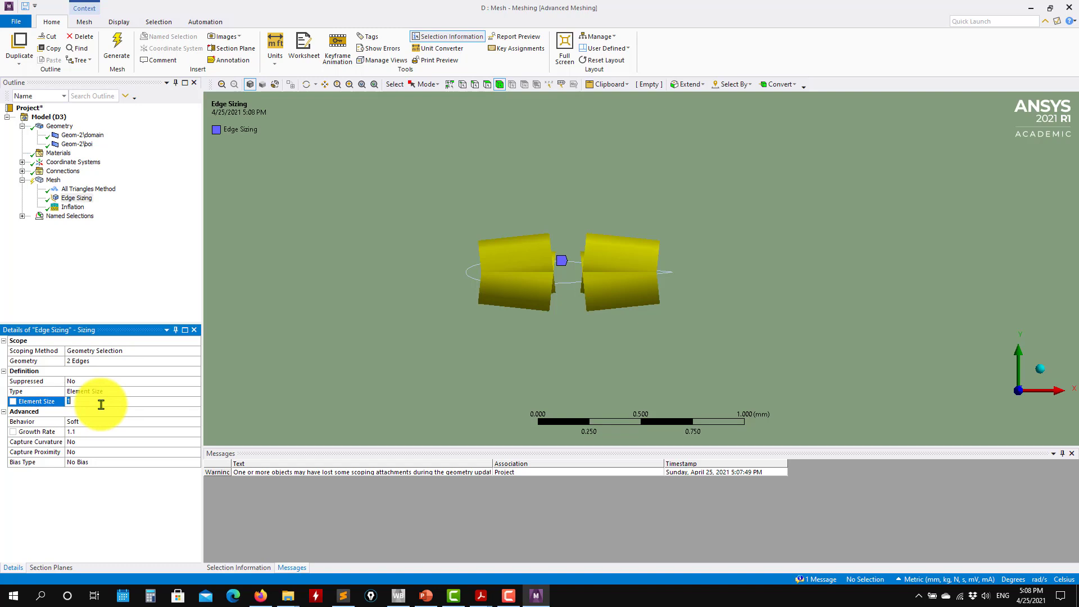
{"action": "type", "text": "0.01"}
{"action": "key", "text": "Return"}
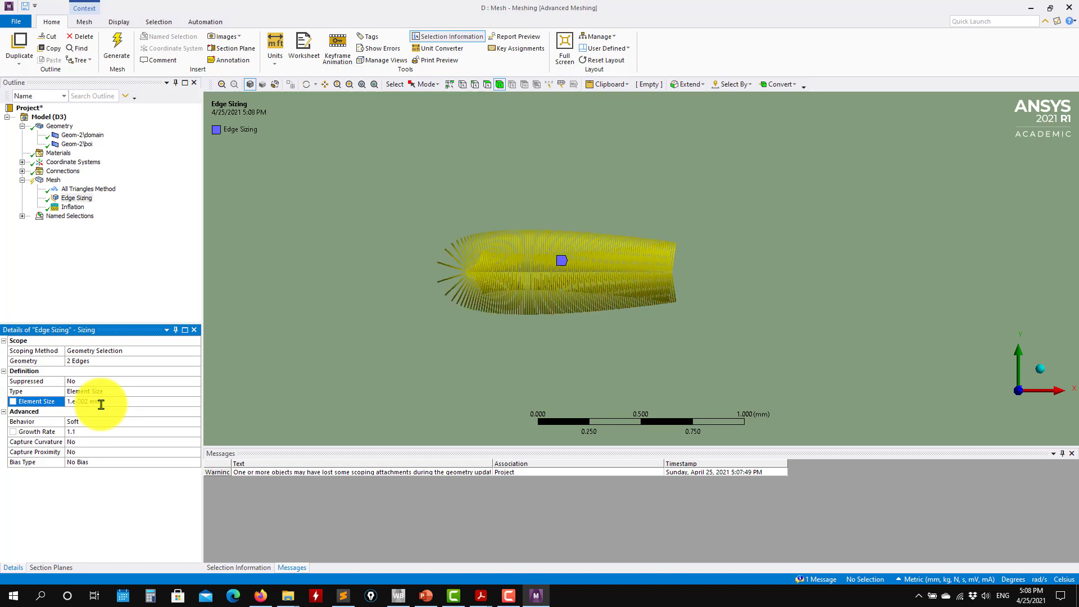
{"action": "left_click", "coordinate": [73, 207]}
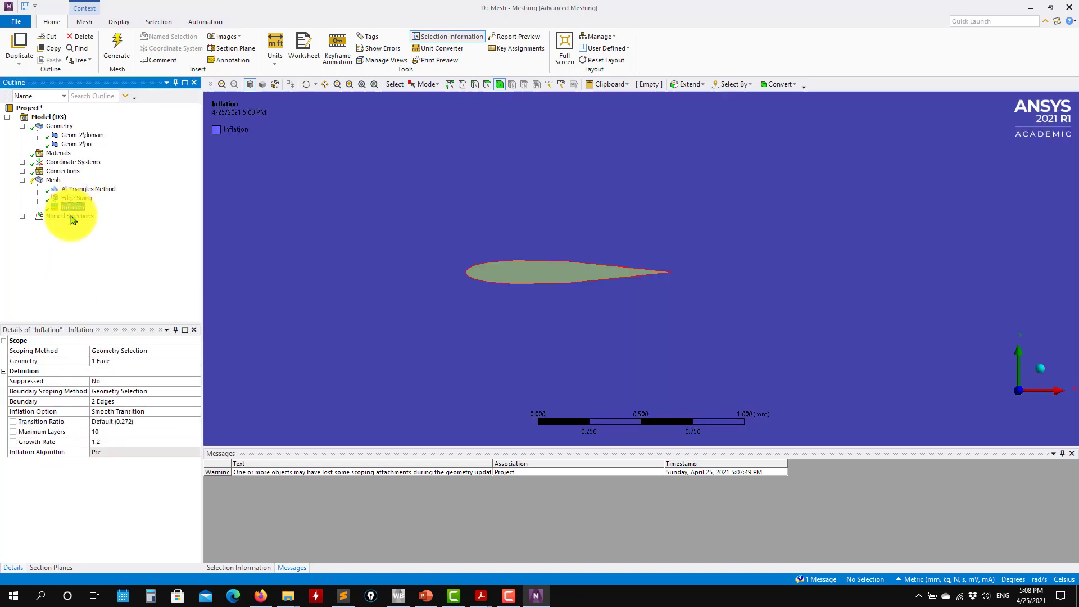
- Insert a Sizing control on the circular domain body with type Body of Influence
{"action": "right_click", "coordinate": [53, 179]}
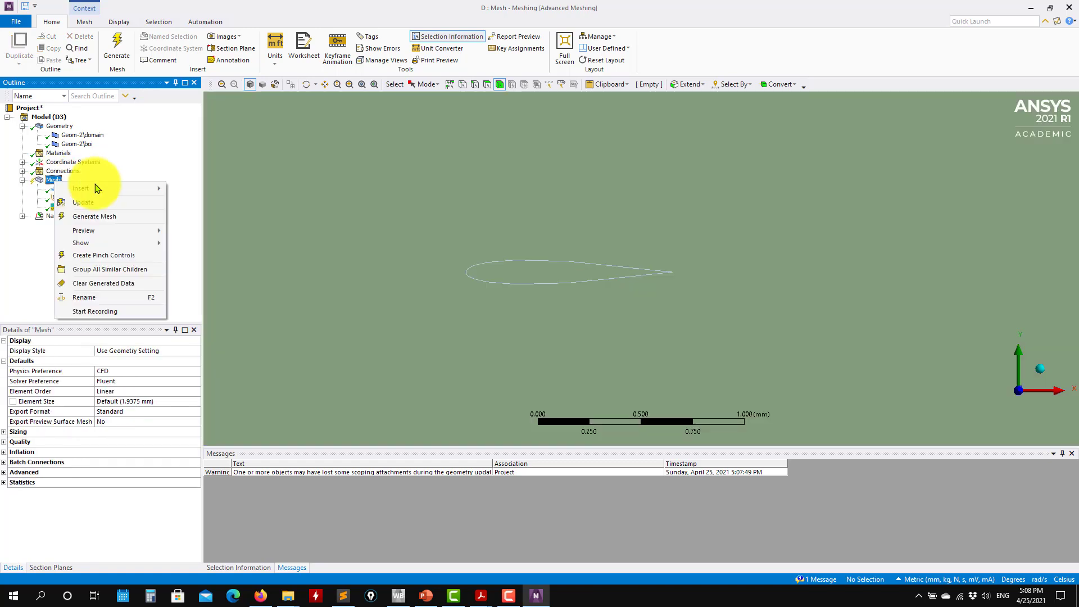
{"action": "mouse_move", "coordinate": [96, 188]}
{"action": "left_click", "coordinate": [215, 202]}
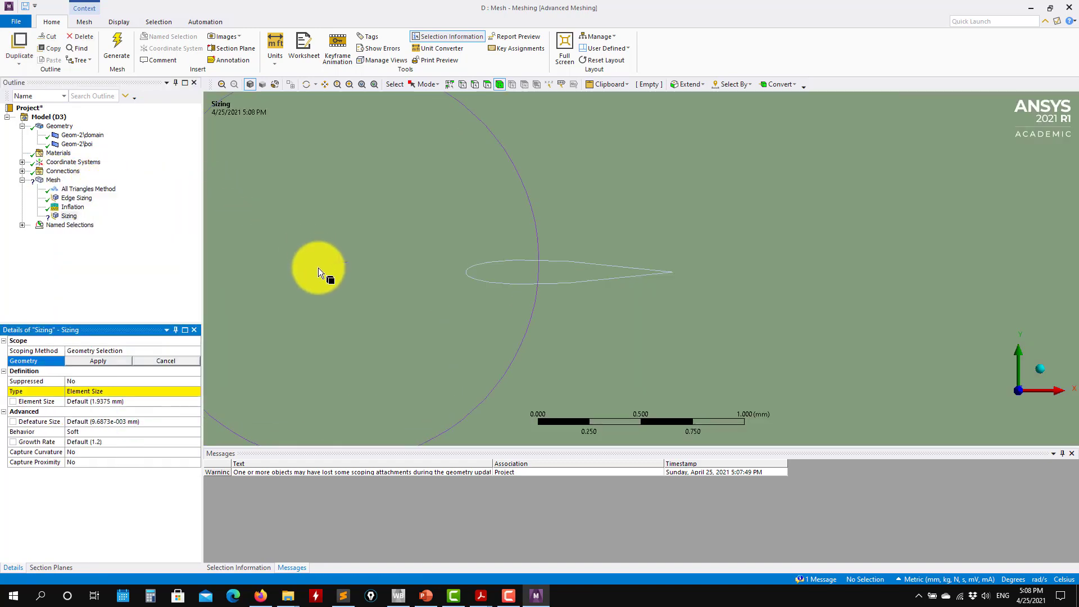
{"action": "scroll", "coordinate": [409, 374], "scroll_direction": "down", "scroll_amount": 6}
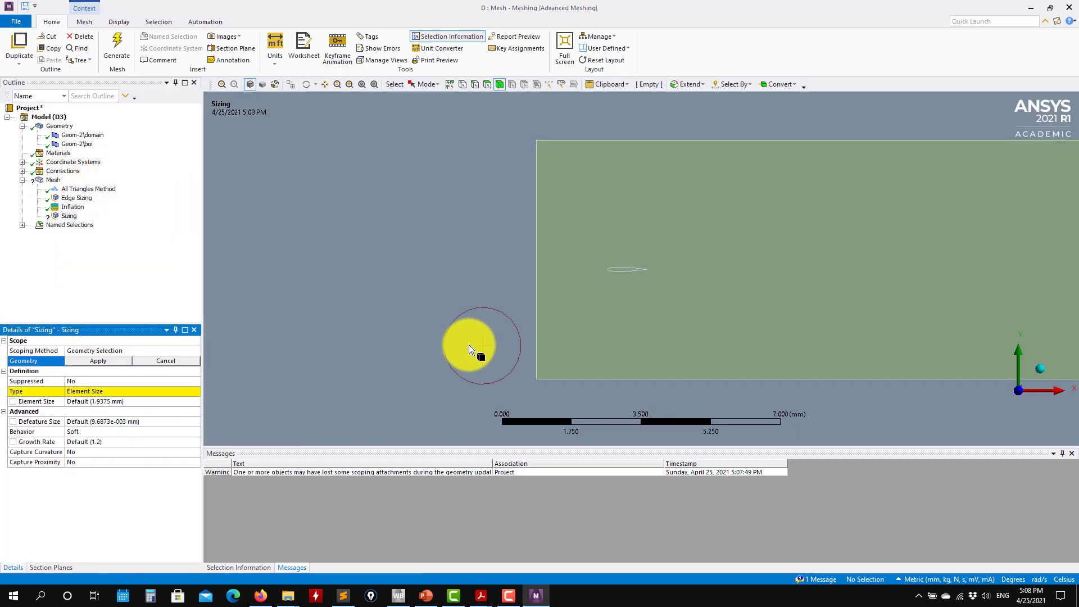
{"action": "scroll", "coordinate": [472, 286], "scroll_direction": "down", "scroll_amount": 2}
{"action": "left_click", "coordinate": [475, 158]}
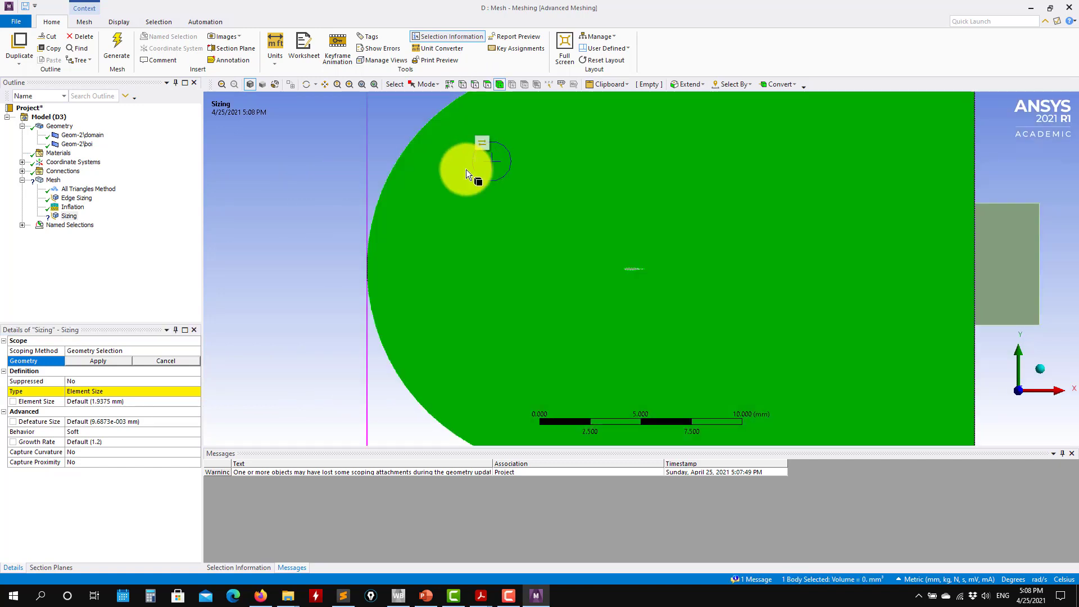
{"action": "left_click", "coordinate": [99, 361]}
{"action": "left_click", "coordinate": [145, 392]}
{"action": "left_click", "coordinate": [195, 391]}
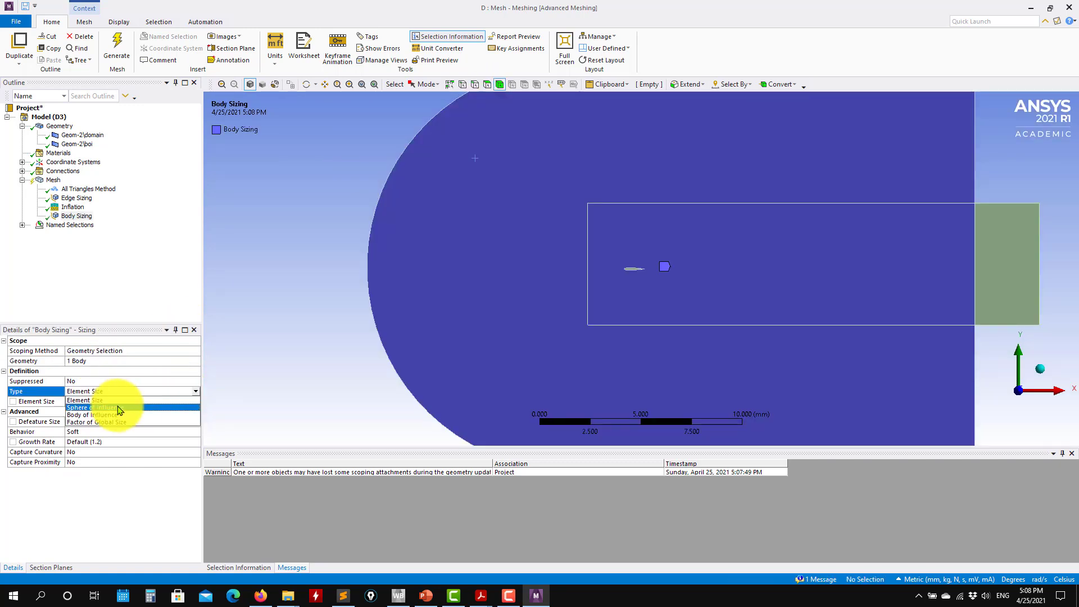
{"action": "left_click", "coordinate": [108, 413]}
- Assign the rectangular boi body as the body of influence, with a 1 mm element size
{"action": "left_click", "coordinate": [1006, 241]}
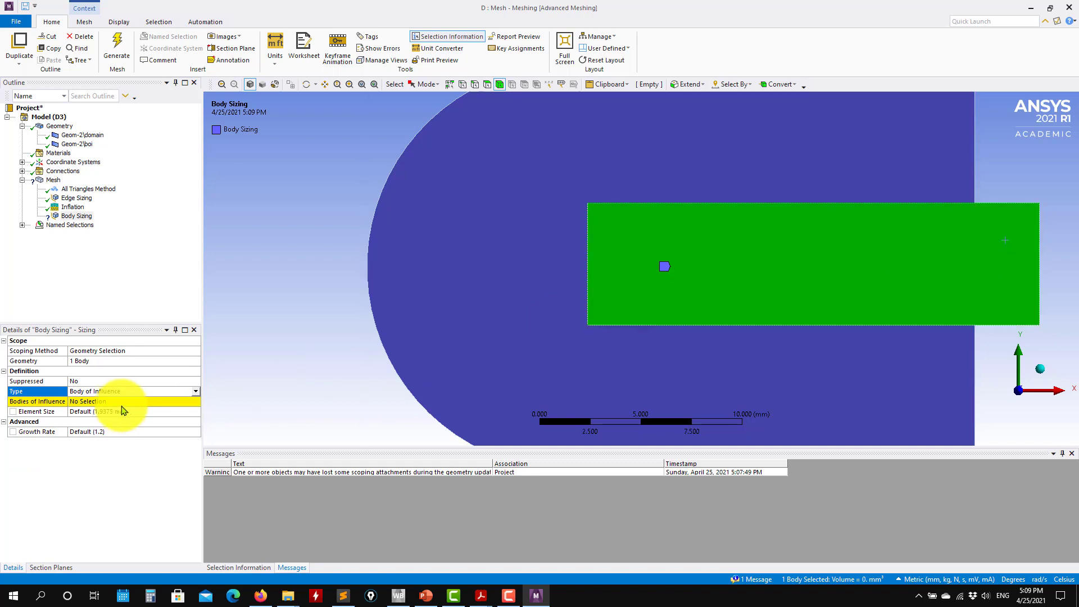
{"action": "left_click", "coordinate": [96, 401]}
{"action": "left_click", "coordinate": [113, 401]}
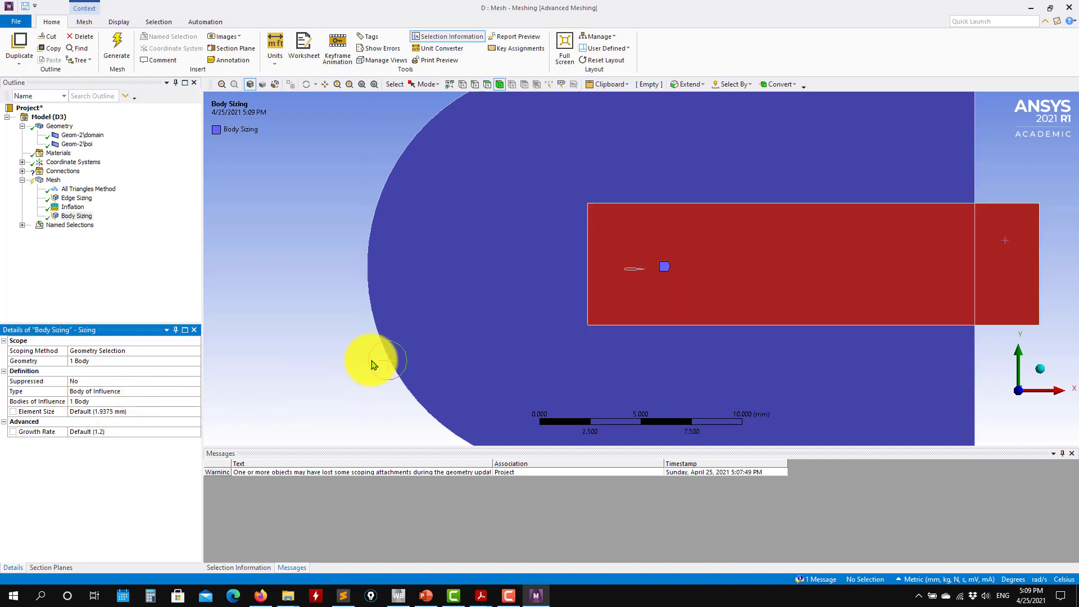
{"action": "middle_click_drag", "start_coordinate": [821, 289], "coordinate": [623, 339], "text": "ctrl"}
{"action": "left_click", "coordinate": [132, 415]}
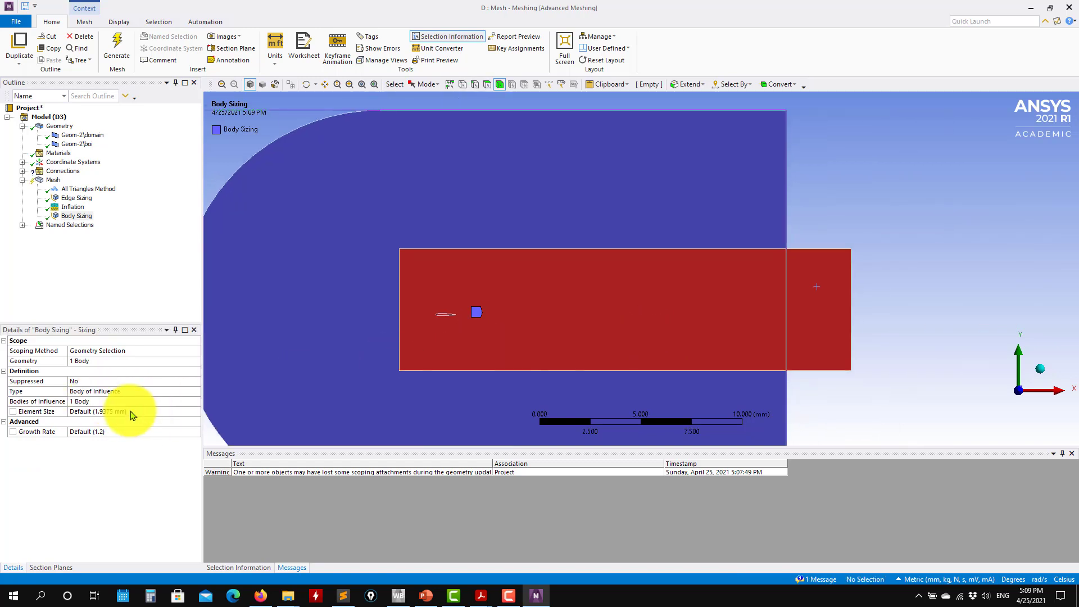
{"action": "type", "text": "1"}
{"action": "key", "text": "Return"}
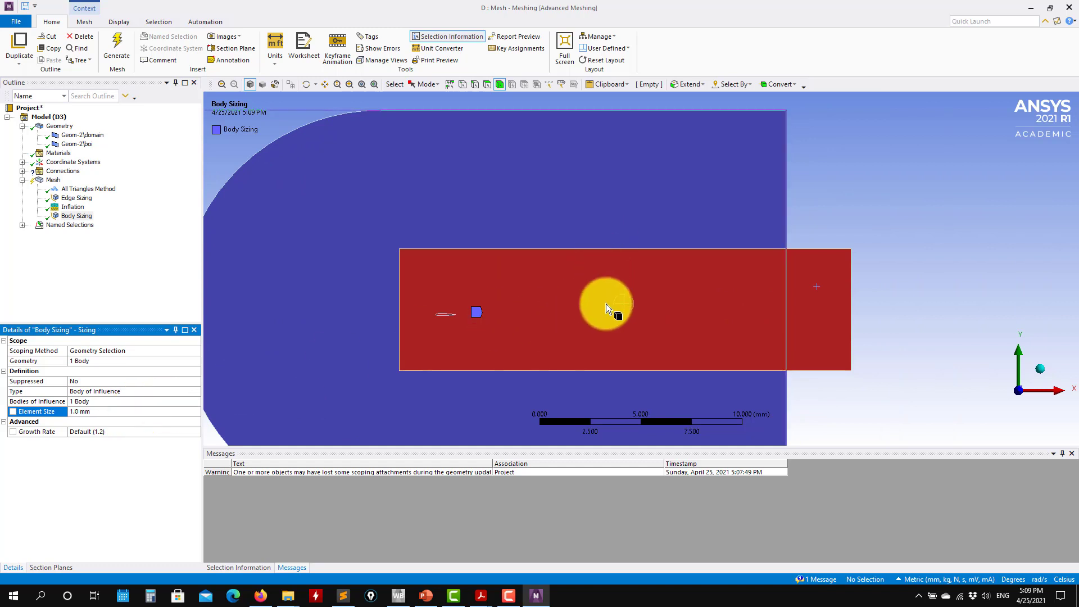
- Adjust the Body of Influence element size to 0.25 mm and generate the mesh
{"action": "scroll", "coordinate": [606, 304], "scroll_direction": "up", "scroll_amount": 3}
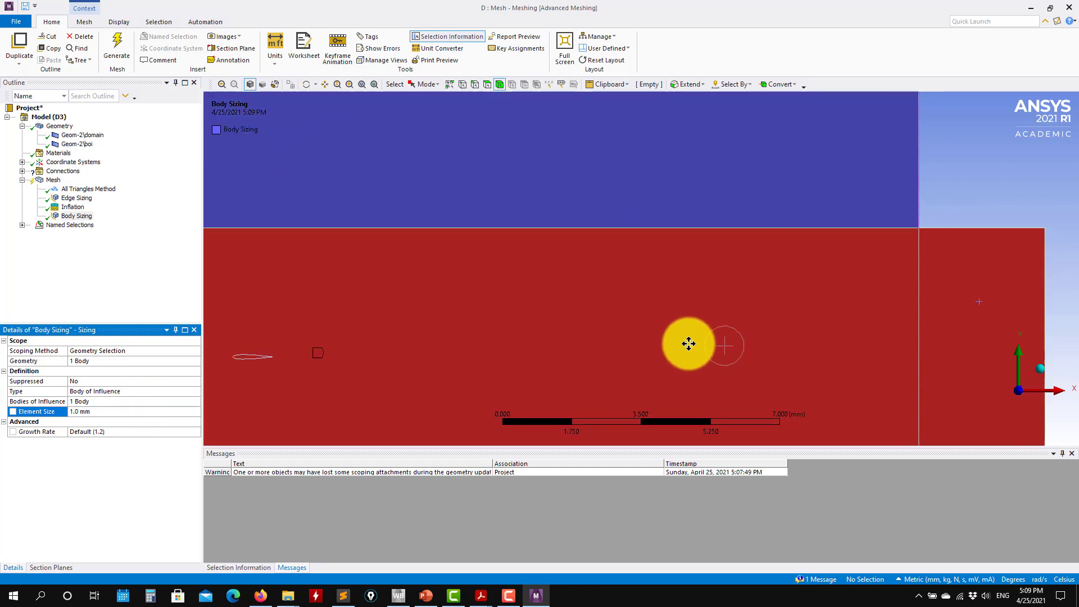
{"action": "middle_click_drag", "start_coordinate": [688, 344], "coordinate": [503, 323], "text": "ctrl"}
{"action": "scroll", "coordinate": [668, 302], "scroll_direction": "up", "scroll_amount": 1}
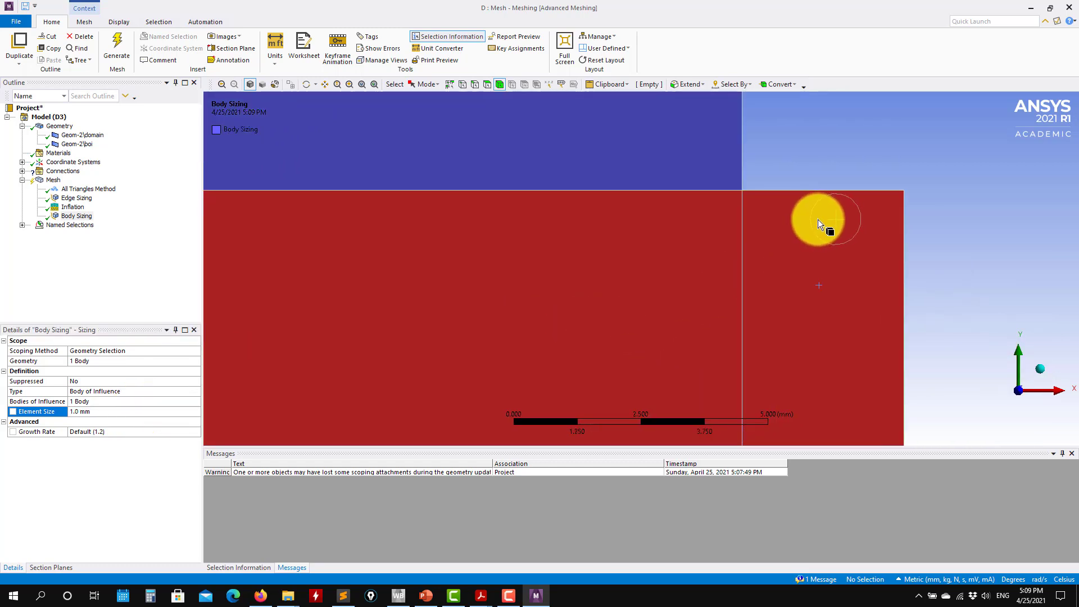
{"action": "left_click", "coordinate": [141, 410]}
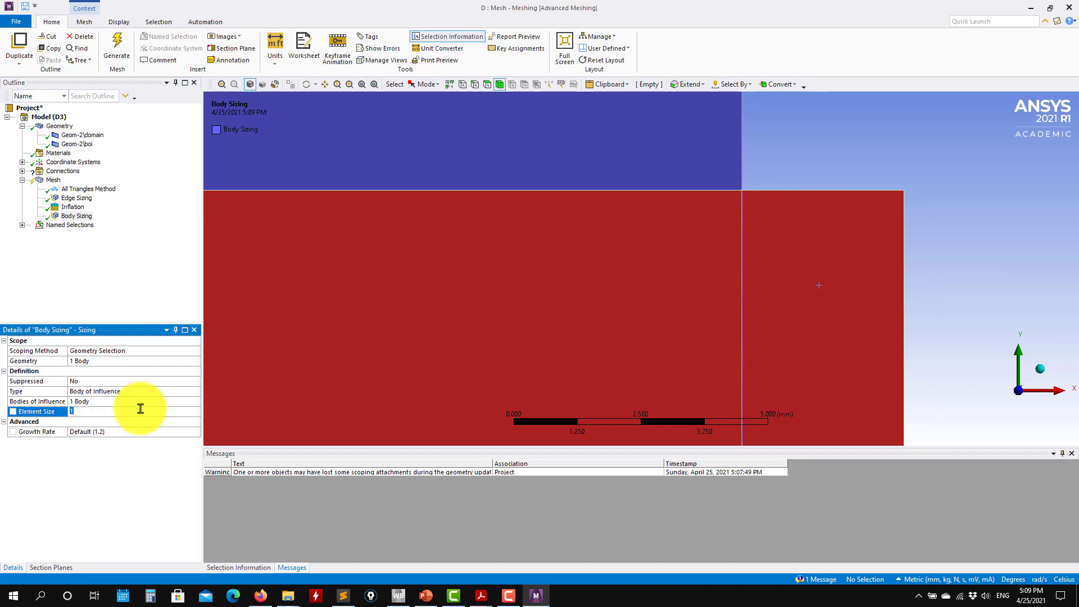
{"action": "type", "text": "0.1"}
{"action": "key", "text": "Return"}
{"action": "scroll", "coordinate": [834, 245], "scroll_direction": "up", "scroll_amount": 1}
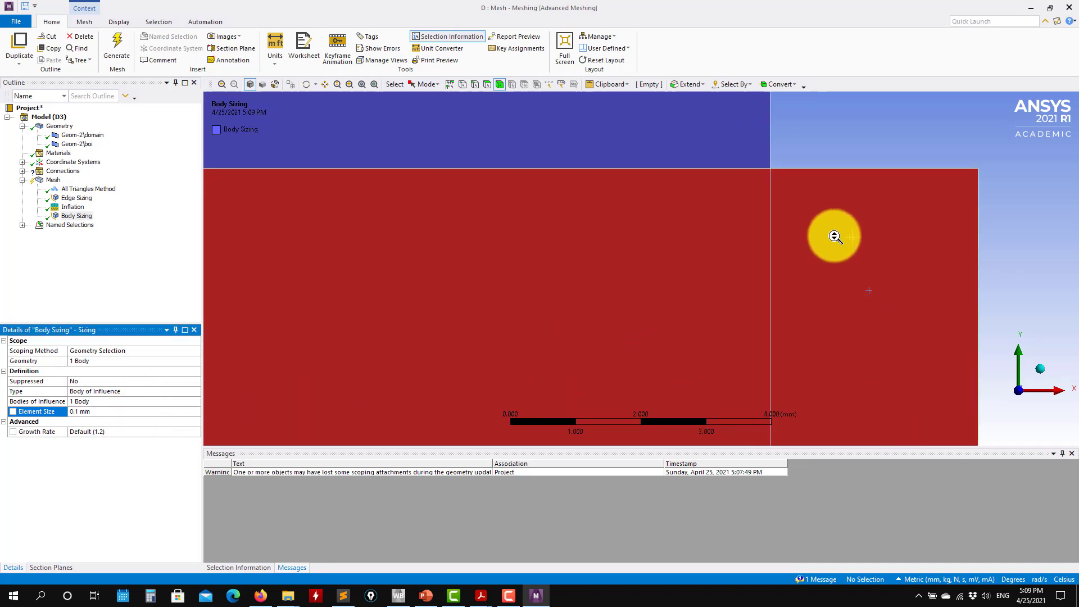
{"action": "scroll", "coordinate": [737, 171], "scroll_direction": "down", "scroll_amount": 2}
{"action": "scroll", "coordinate": [432, 259], "scroll_direction": "down", "scroll_amount": 2}
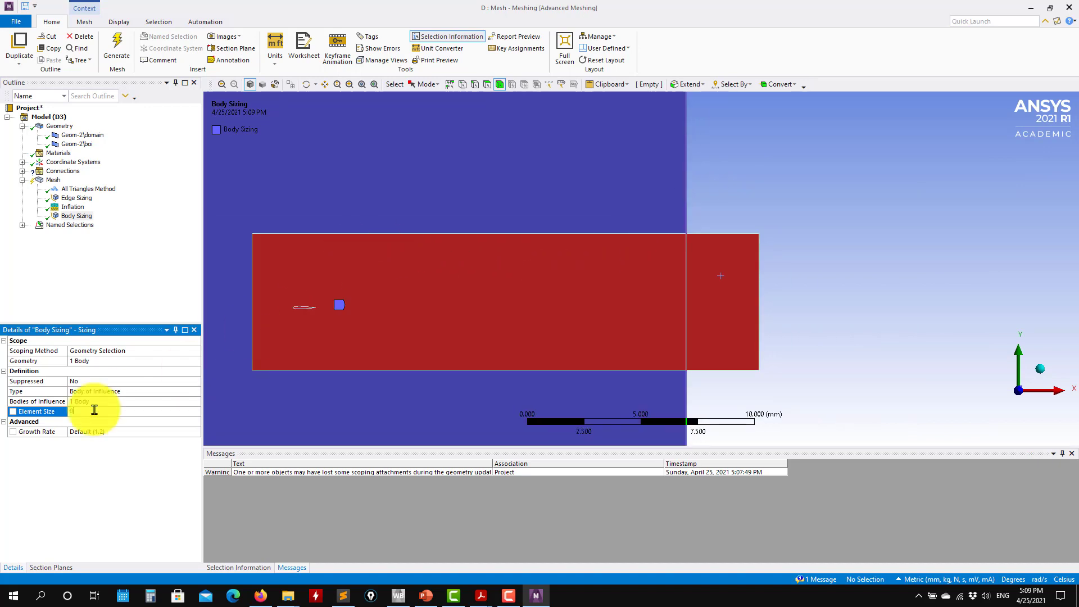
{"action": "left_click", "coordinate": [339, 309]}
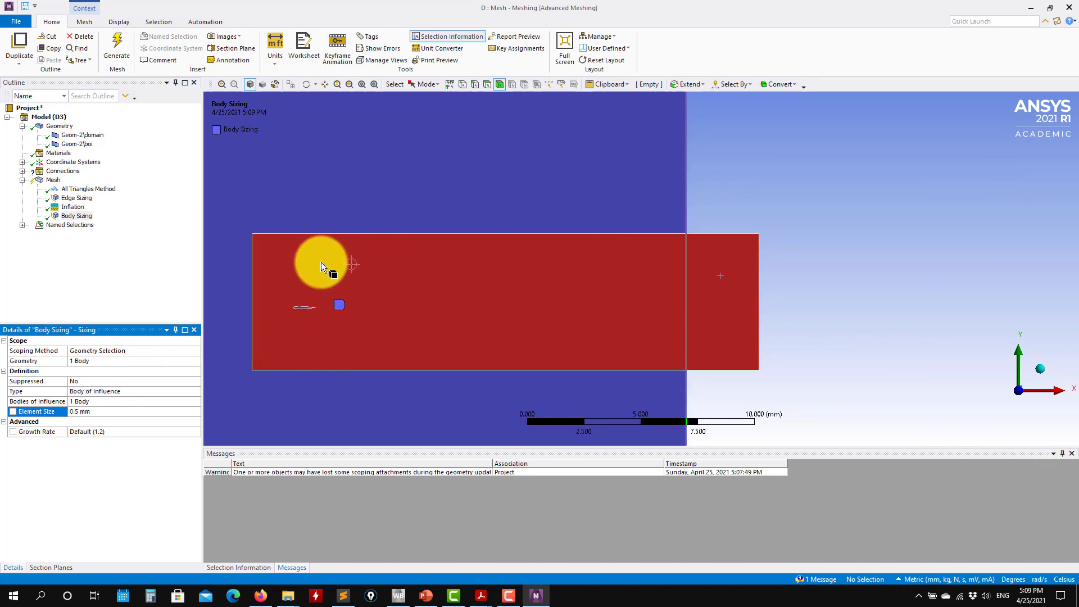
{"action": "left_click", "coordinate": [103, 421]}
{"action": "left_click", "coordinate": [104, 411]}
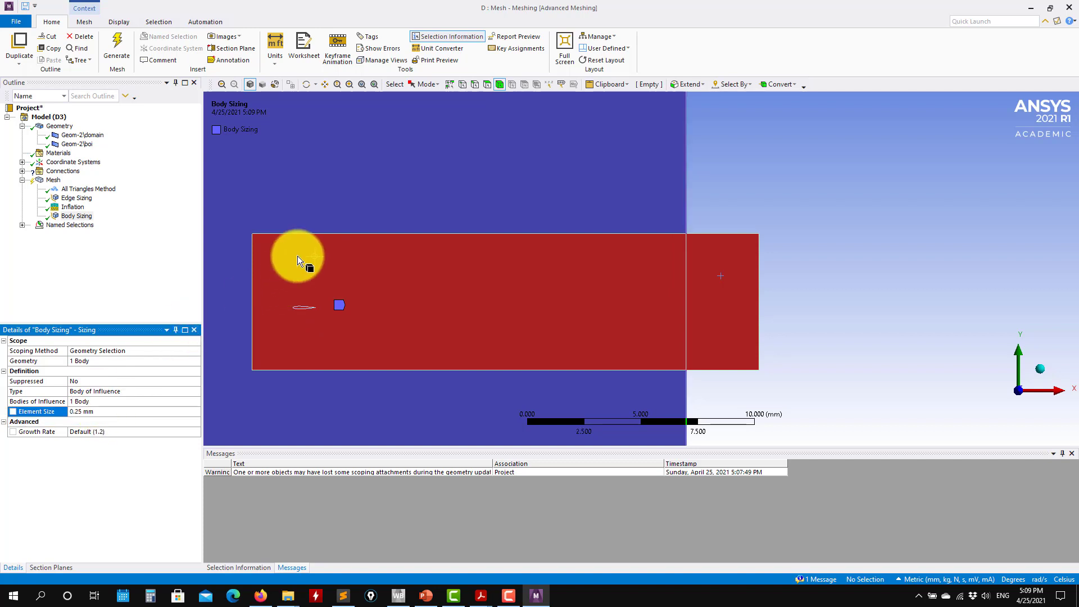
{"action": "left_click", "coordinate": [117, 45]}
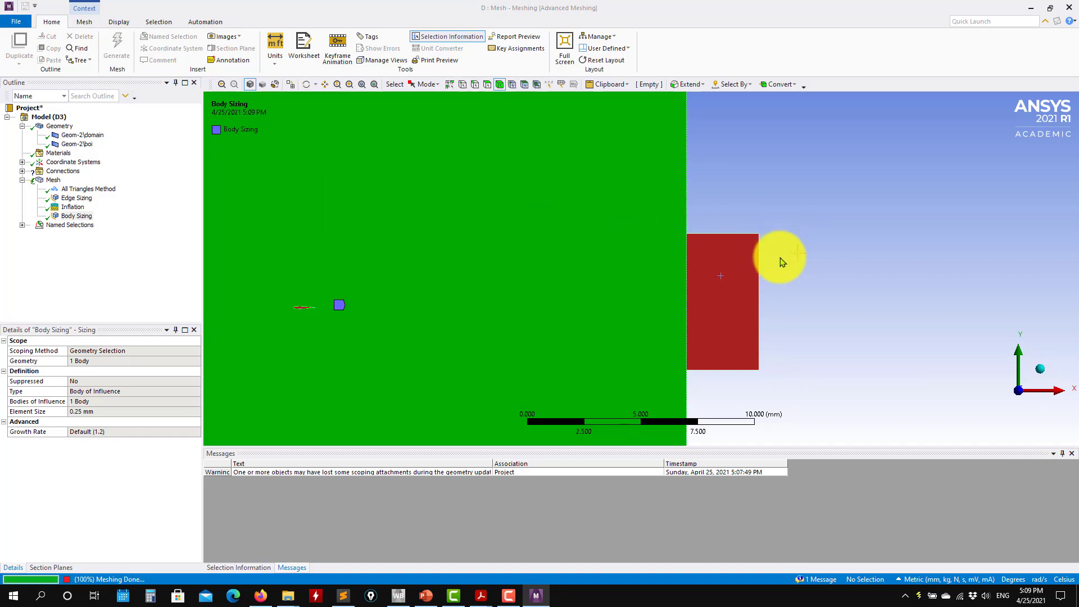
- Select the Mesh node to view the denser mesh, then expand Named Selections and Connections
{"action": "left_click", "coordinate": [53, 180]}
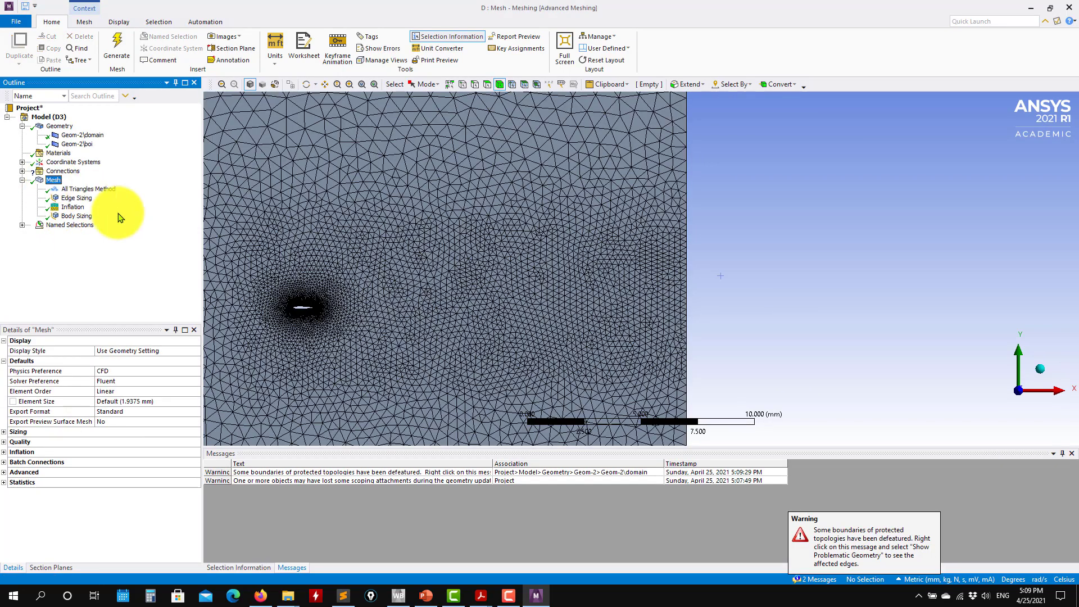
{"action": "scroll", "coordinate": [634, 322], "scroll_direction": "down", "scroll_amount": 5}
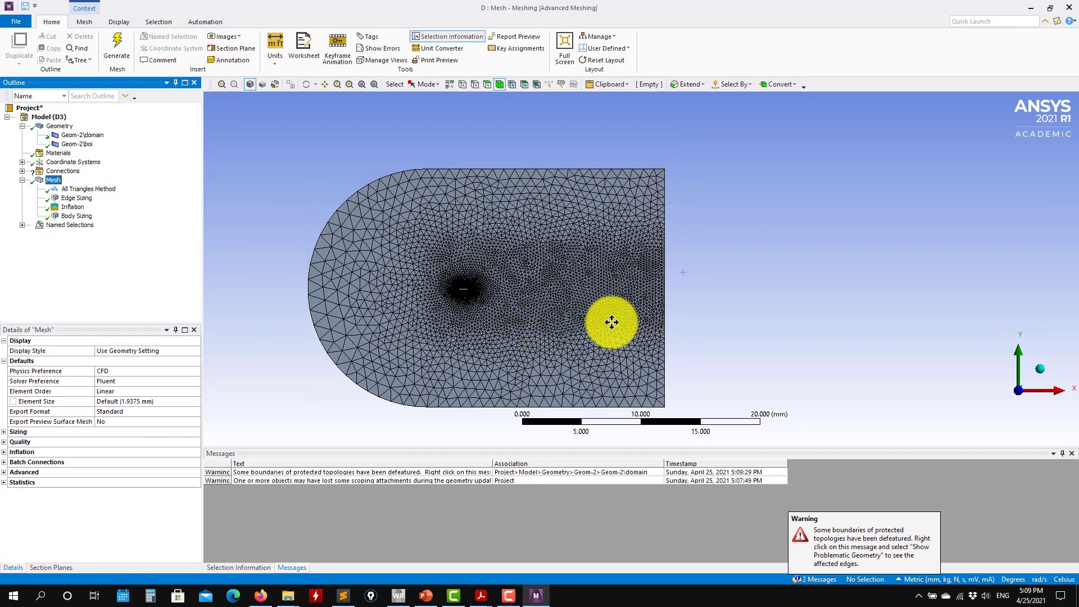
{"action": "scroll", "coordinate": [596, 321], "scroll_direction": "up", "scroll_amount": 2}
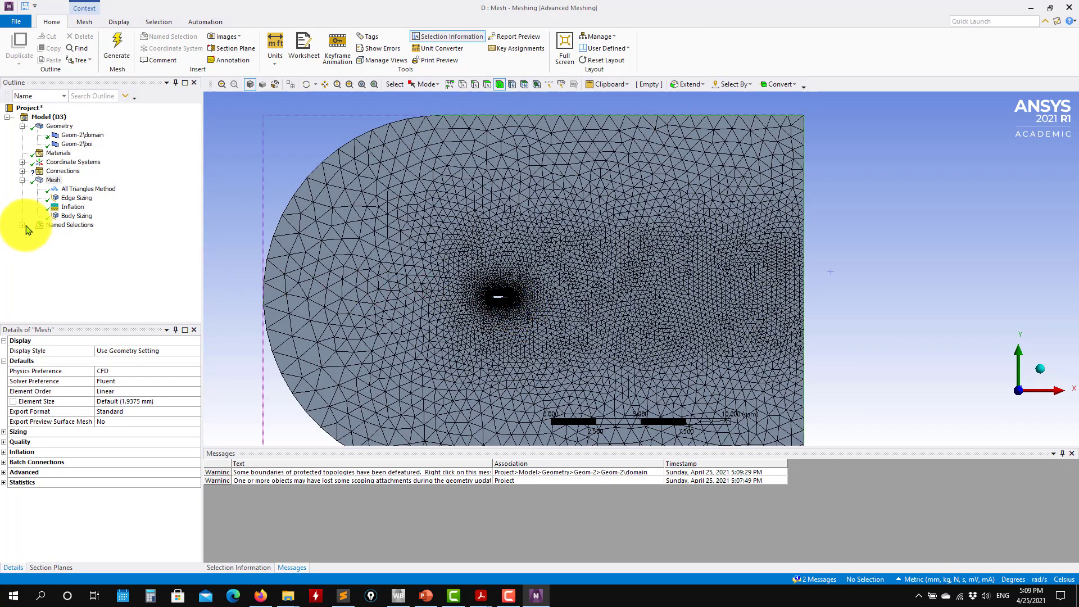
{"action": "left_click", "coordinate": [23, 225]}
{"action": "left_click", "coordinate": [22, 170]}
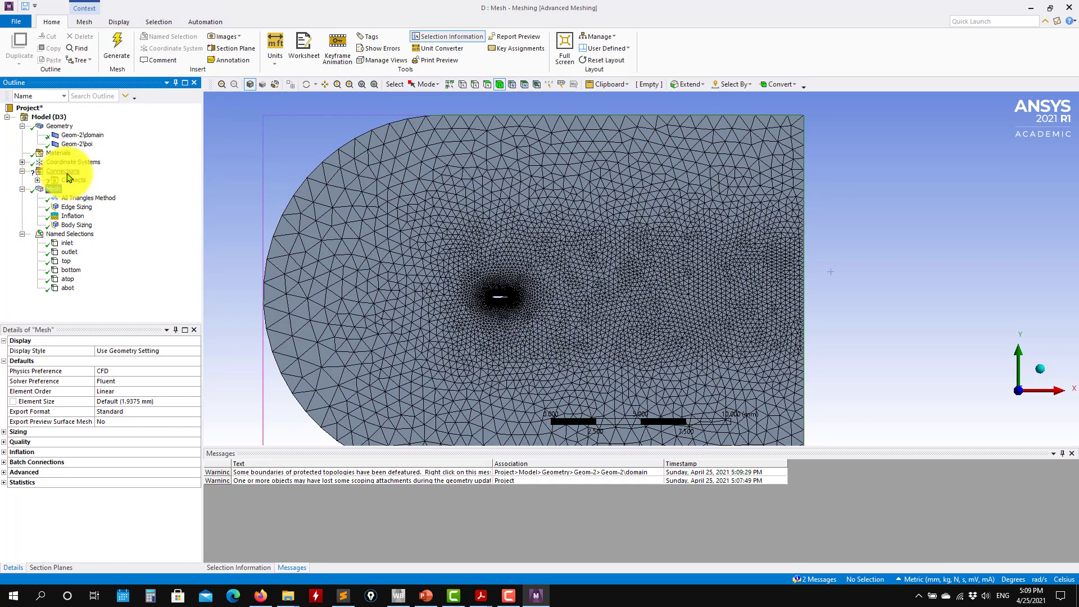
- Delete the Contacts entry under Connections and confirm the deletion
{"action": "left_click", "coordinate": [63, 171]}
{"action": "right_click", "coordinate": [68, 180]}
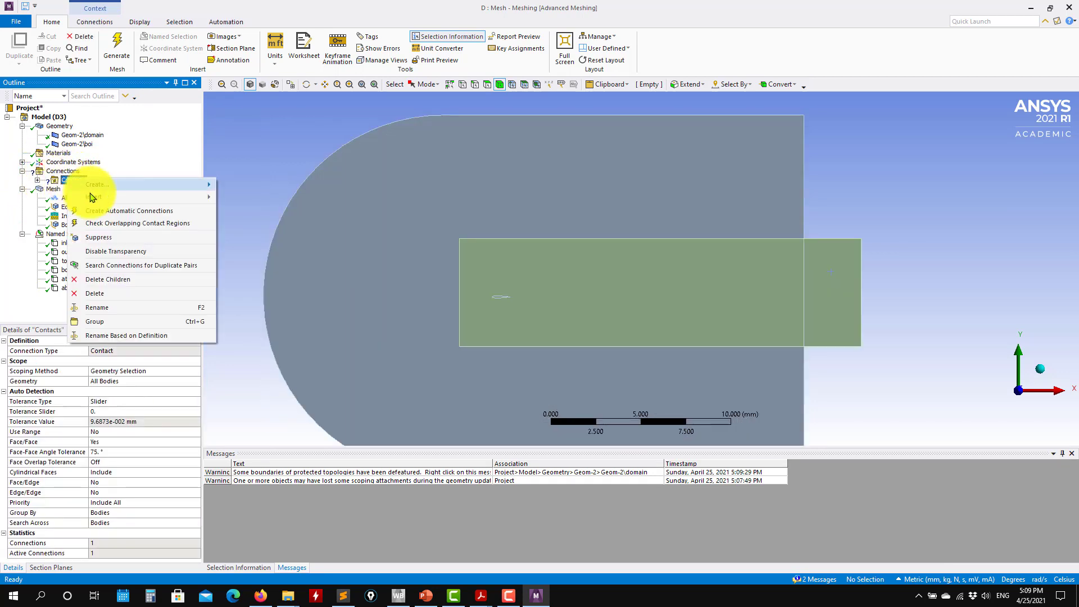
{"action": "left_click", "coordinate": [93, 293]}
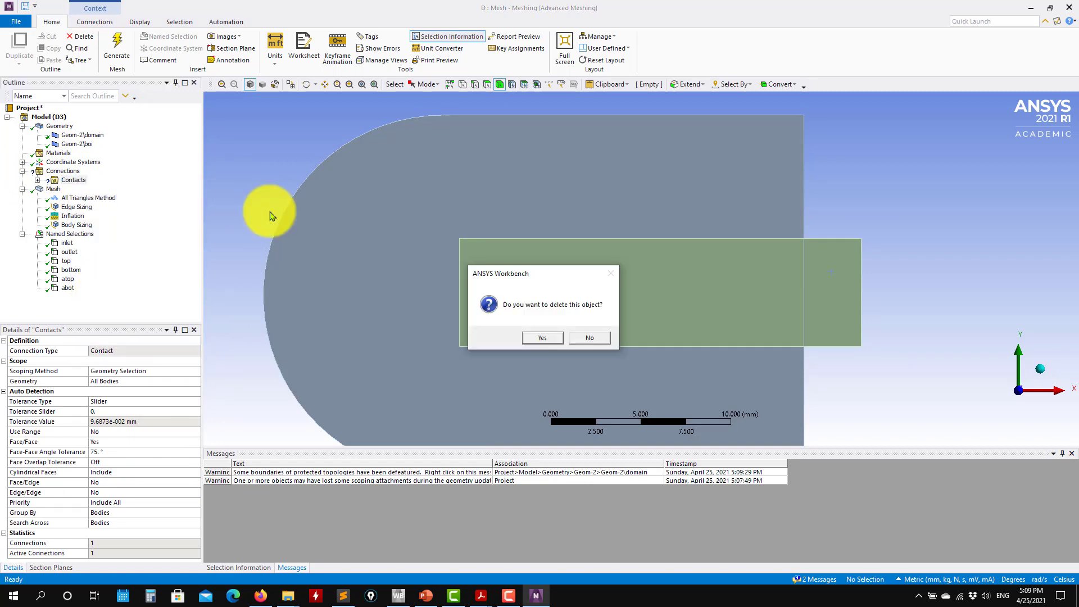
{"action": "left_click", "coordinate": [541, 337]}
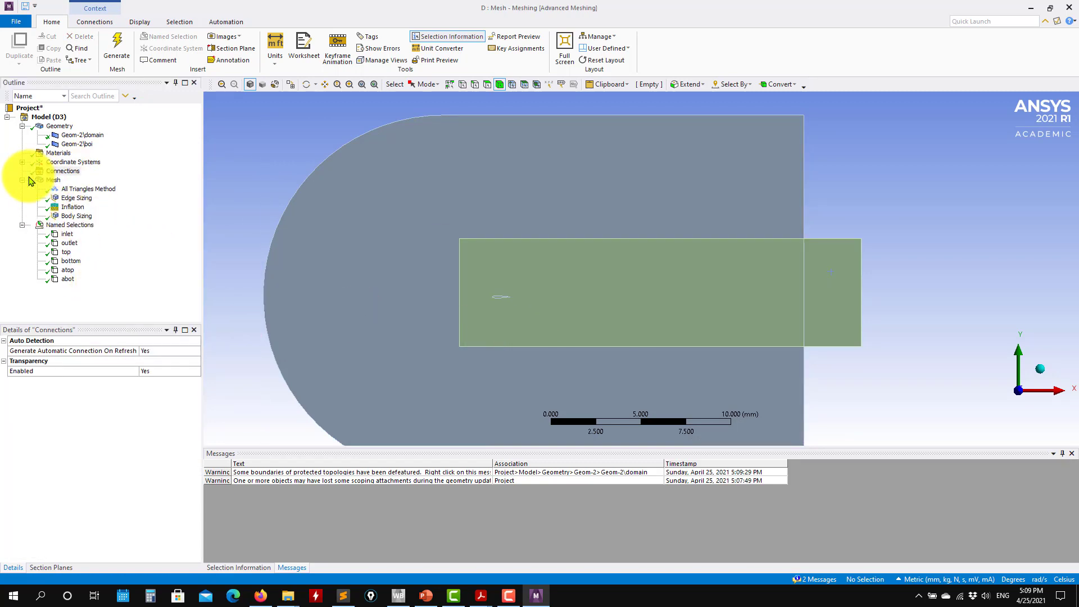
{"action": "right_click", "coordinate": [63, 228]}
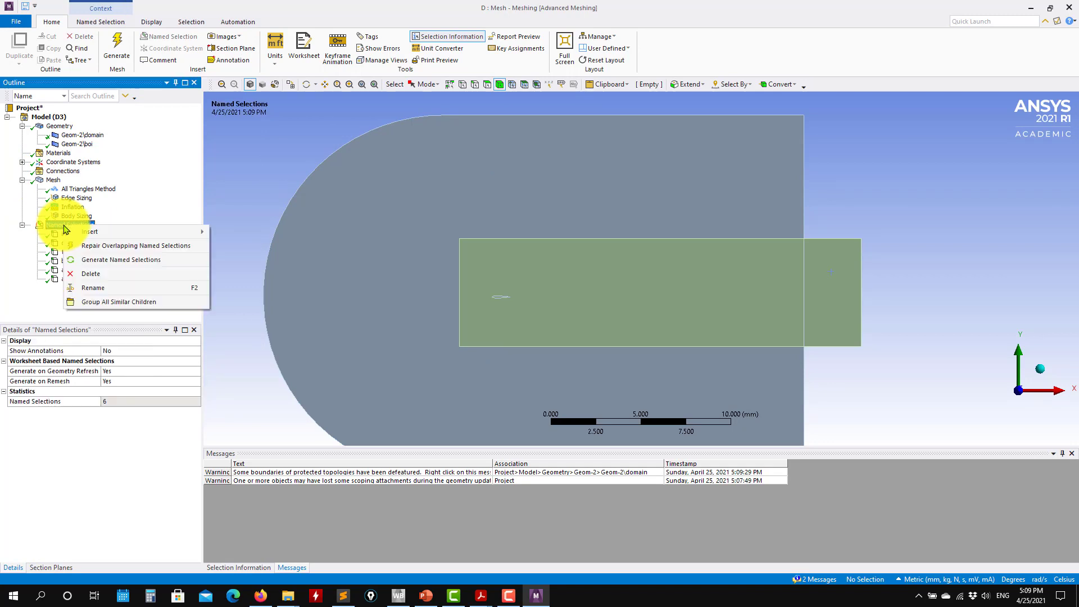
{"action": "key", "text": "Escape"}
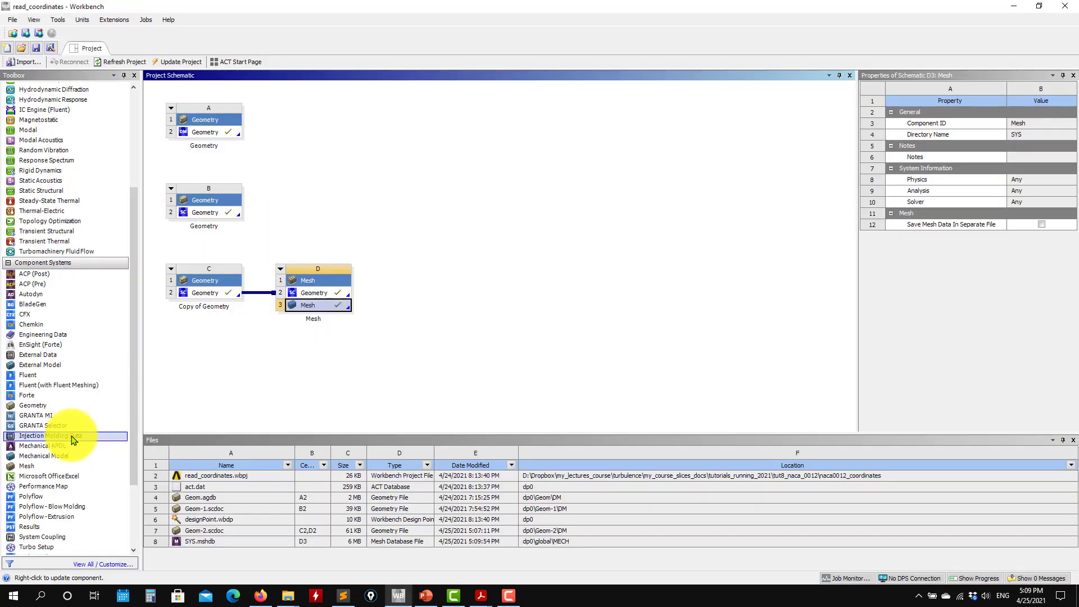
- Link a new Fluent system to the D3 Mesh cell and update the mesh
{"action": "scroll", "coordinate": [65, 439], "scroll_direction": "down", "scroll_amount": 1}
{"action": "left_click_drag", "start_coordinate": [28, 284], "coordinate": [312, 310]}
{"action": "right_click", "coordinate": [313, 307]}
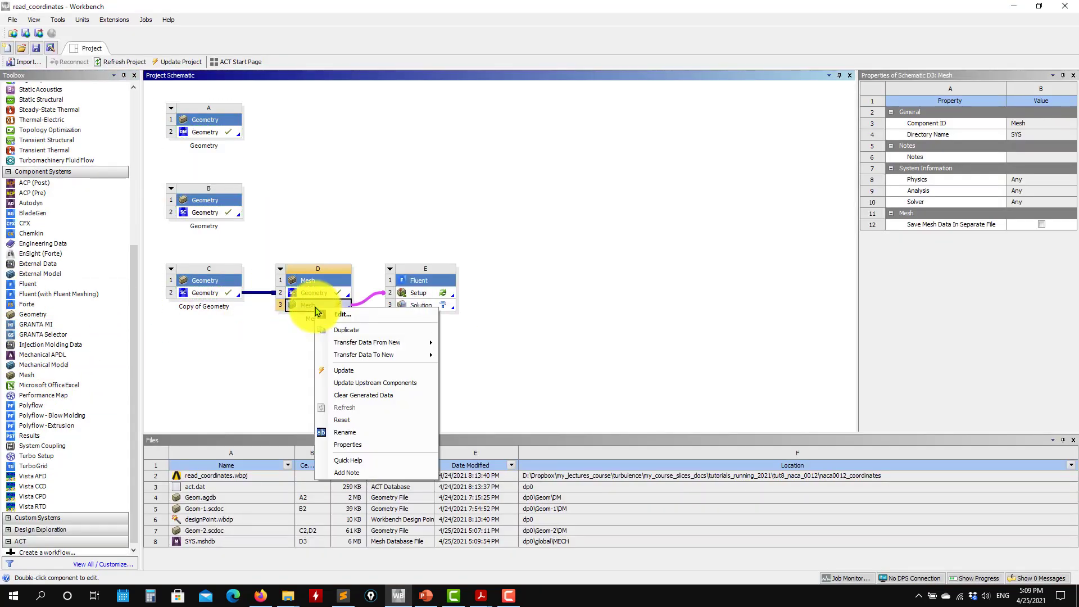
{"action": "left_click", "coordinate": [338, 371]}
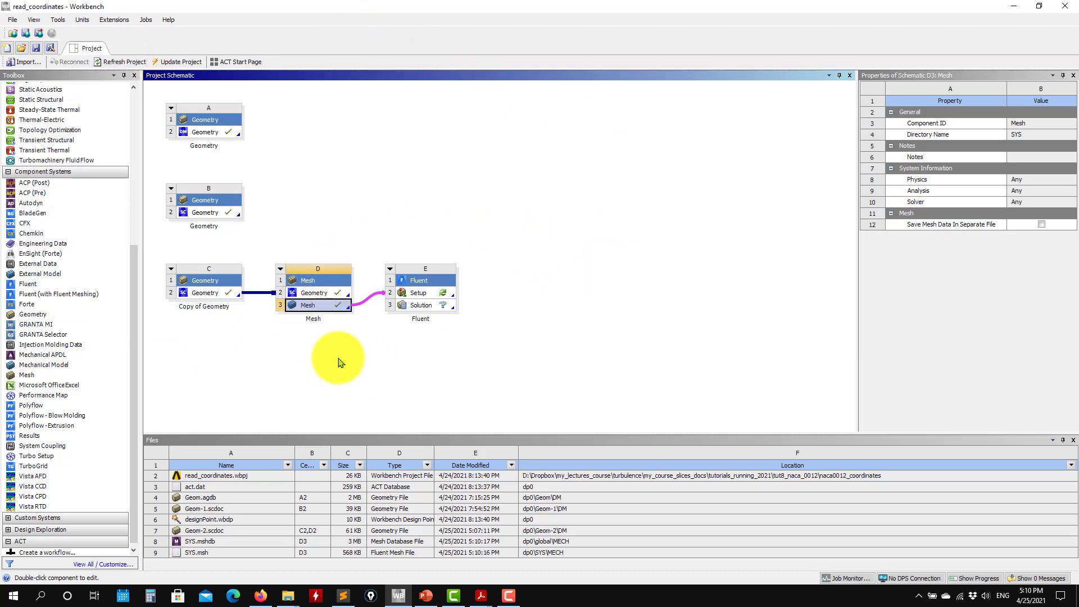
- Start Fluent from the E2 Setup cell and minimize Workbench
{"action": "double_click", "coordinate": [425, 298]}
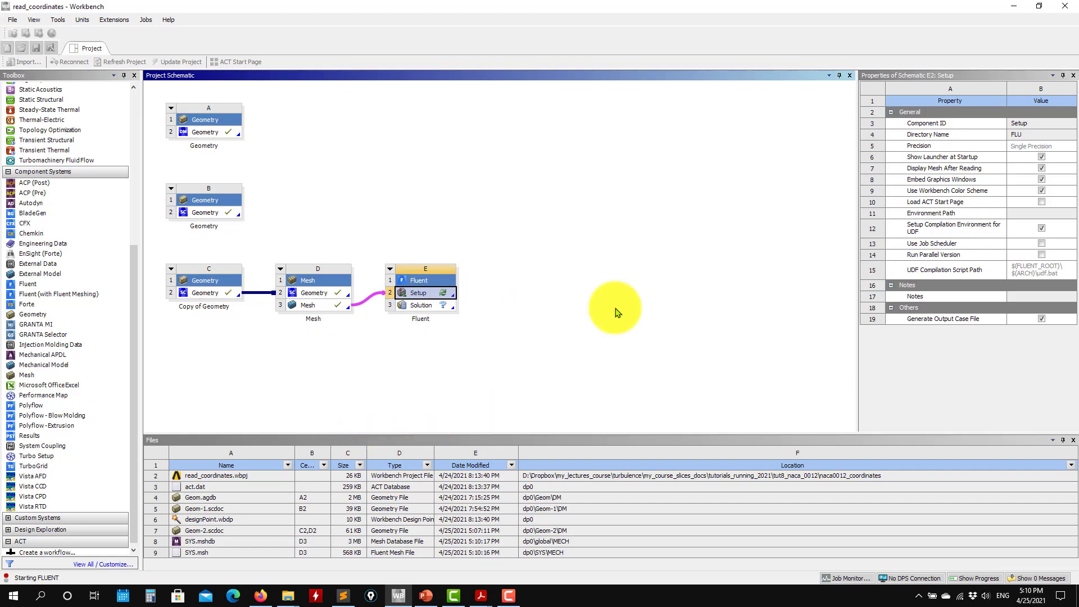
{"action": "left_click", "coordinate": [1013, 6]}
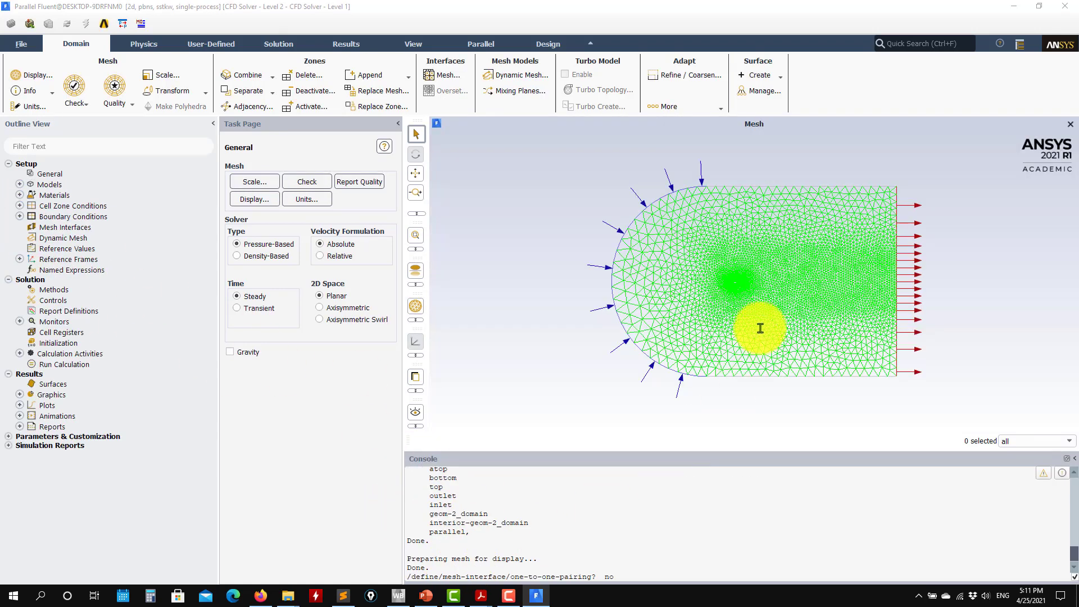
- Zoom into the airfoil mesh and open Domain > Mesh > Scale to see the domain extents
{"action": "scroll", "coordinate": [716, 244], "scroll_direction": "up", "scroll_amount": 5}
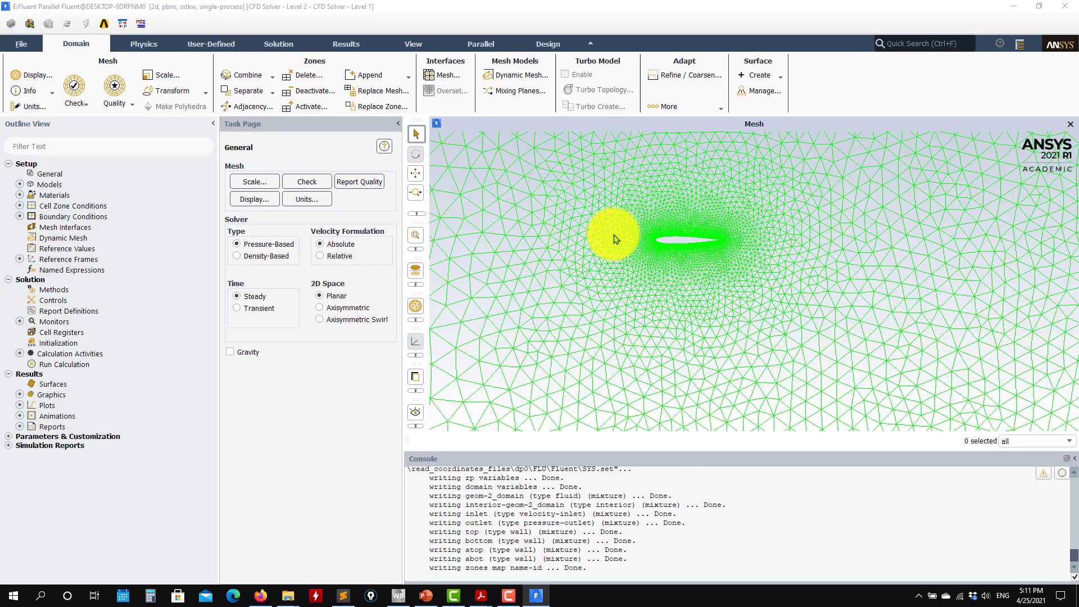
{"action": "scroll", "coordinate": [646, 225], "scroll_direction": "up", "scroll_amount": 5}
{"action": "scroll", "coordinate": [640, 236], "scroll_direction": "down", "scroll_amount": 5}
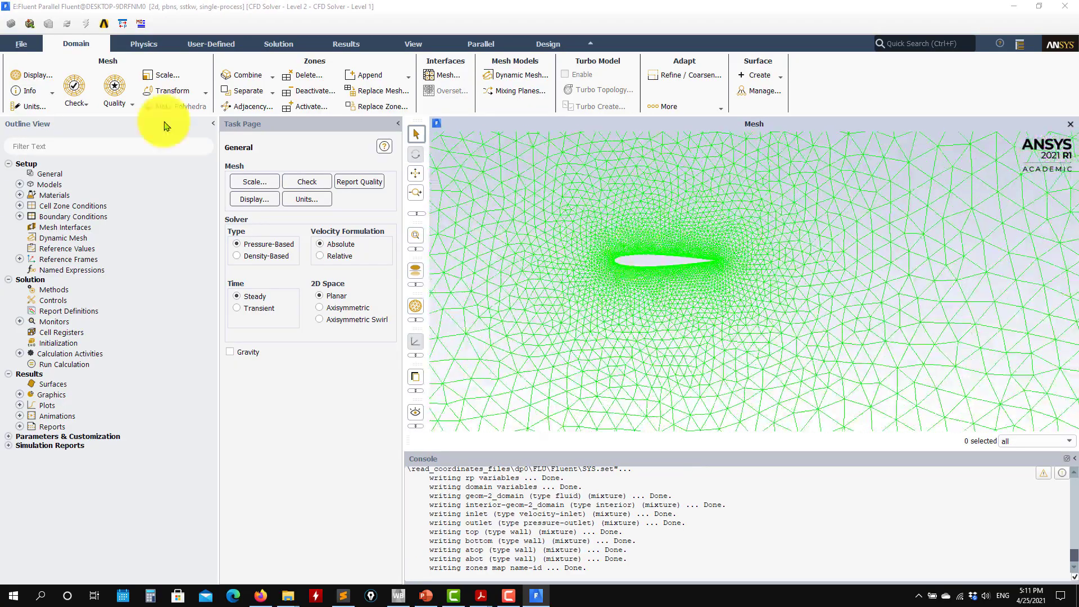
{"action": "left_click", "coordinate": [168, 75]}
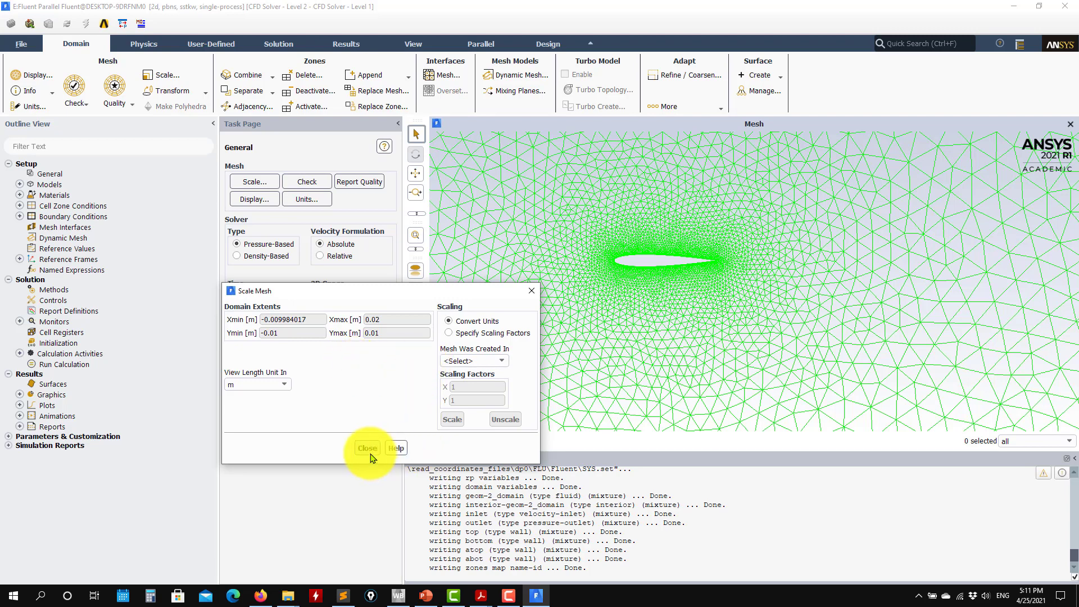
- Try scaling the mesh from millimetres, then reset the original mesh unit to metres
{"action": "left_click", "coordinate": [503, 361]}
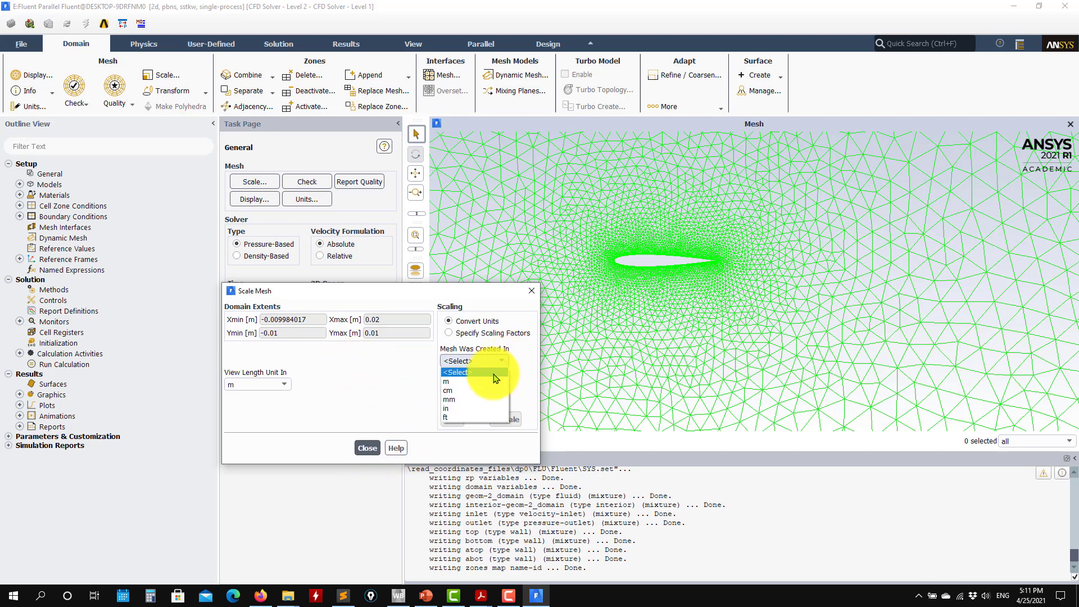
{"action": "left_click", "coordinate": [460, 399]}
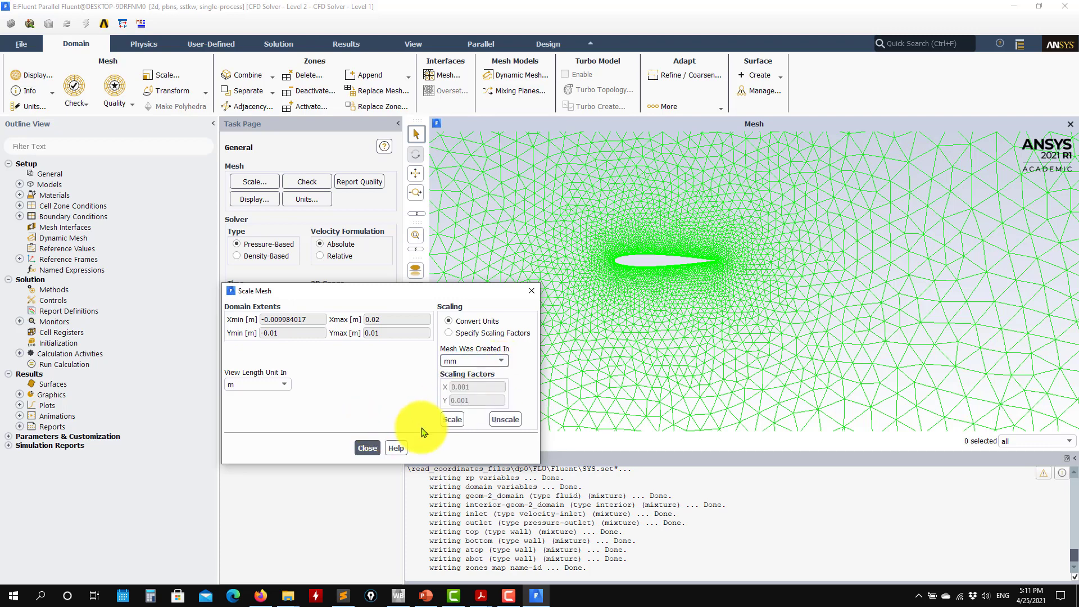
{"action": "left_click", "coordinate": [453, 420]}
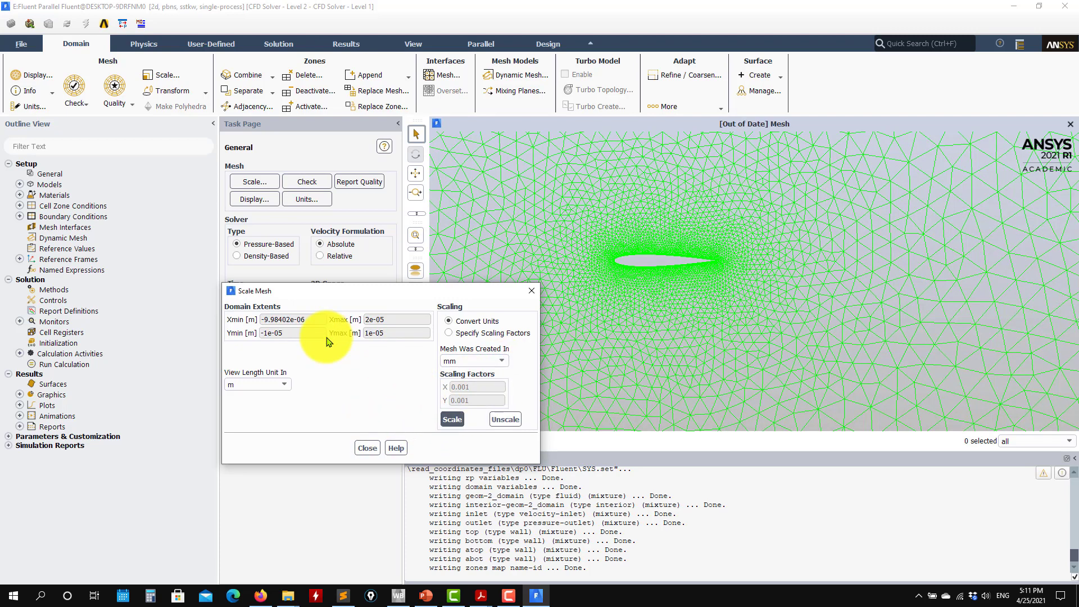
{"action": "left_click", "coordinate": [499, 361]}
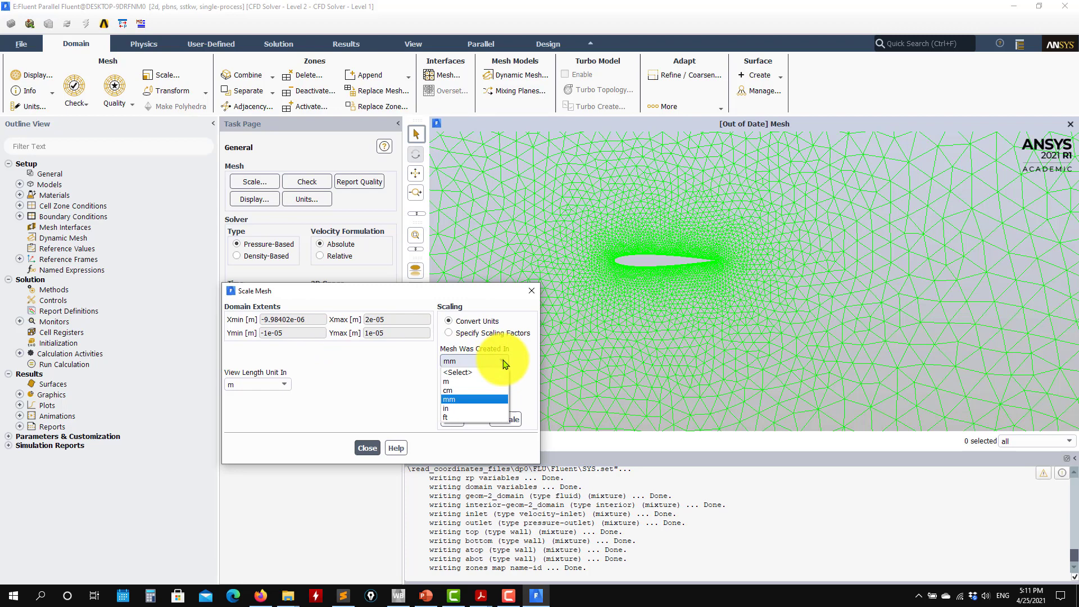
{"action": "left_click", "coordinate": [468, 383]}
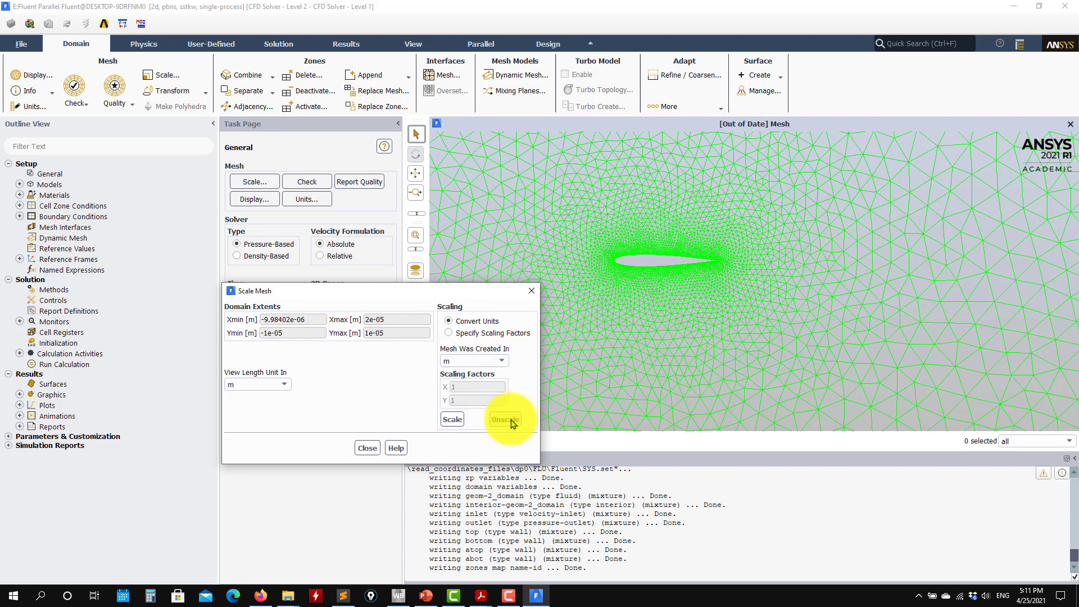
{"action": "left_click", "coordinate": [367, 448]}
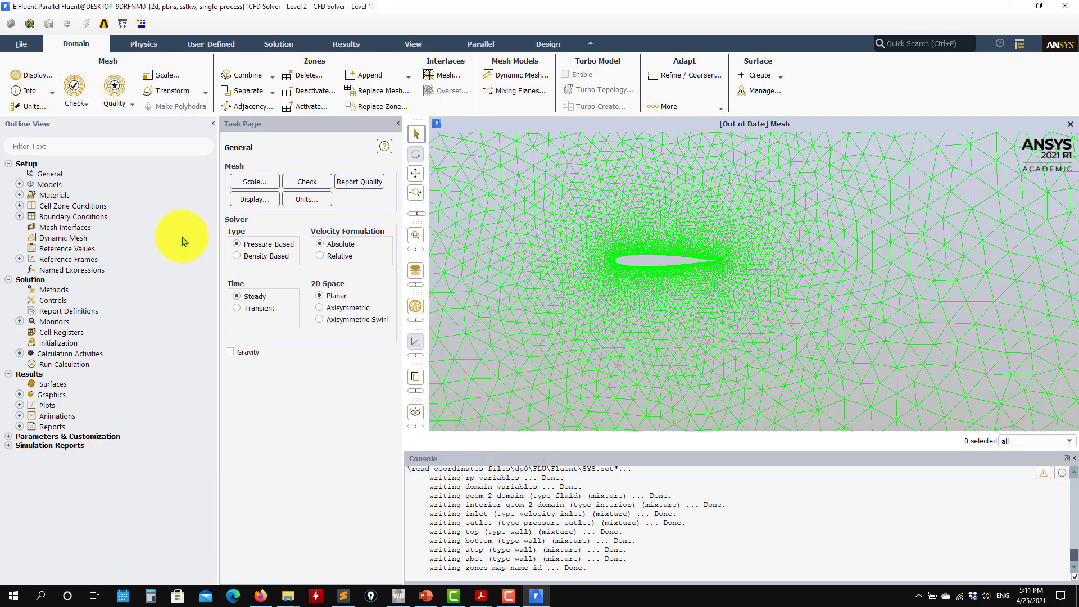
- Unscale the mesh and apply custom scaling factors of 100 in X and Y
{"action": "left_click", "coordinate": [151, 77]}
{"action": "left_click", "coordinate": [511, 420]}
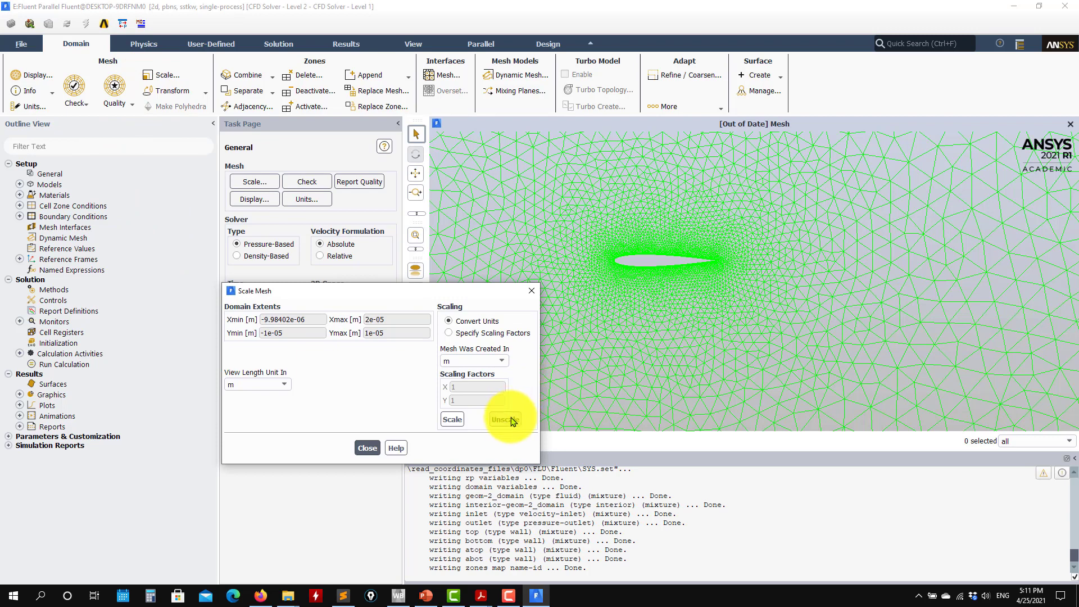
{"action": "left_click", "coordinate": [481, 332]}
{"action": "left_click", "coordinate": [478, 384]}
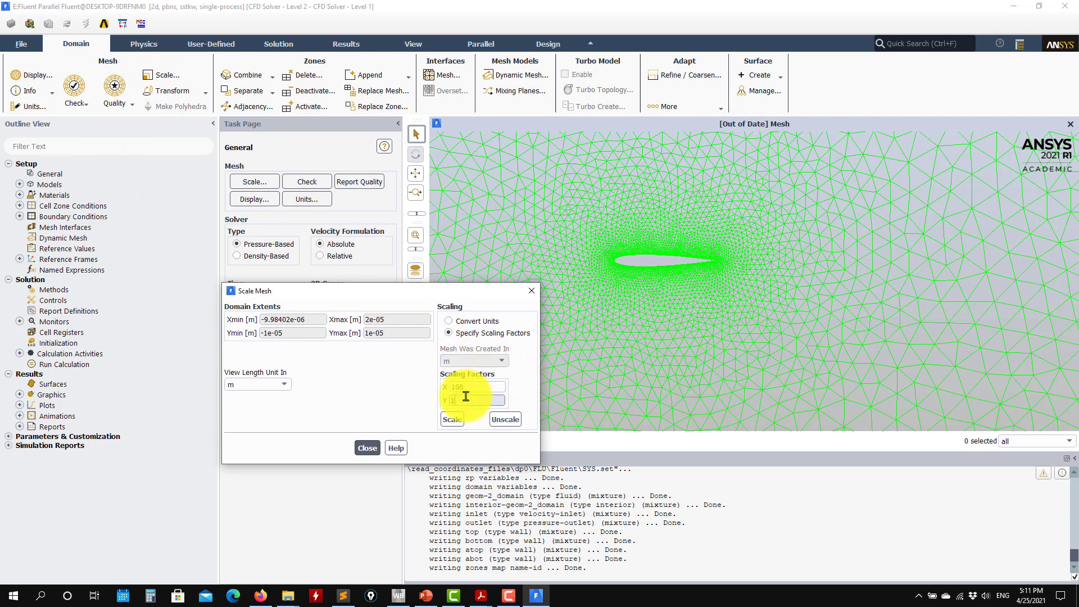
{"action": "left_click", "coordinate": [453, 419]}
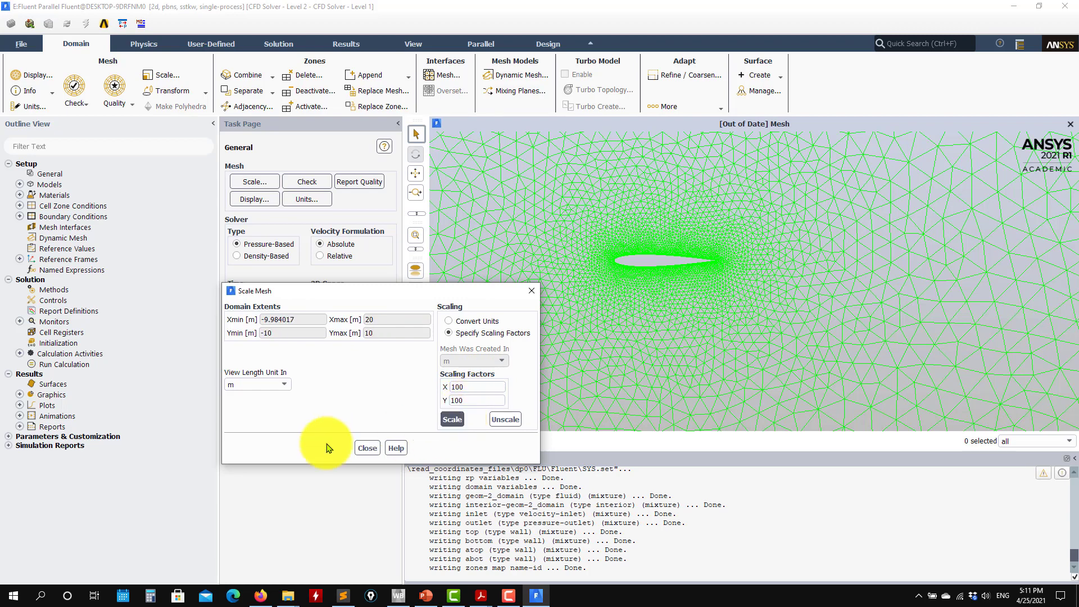
{"action": "left_click", "coordinate": [368, 449]}
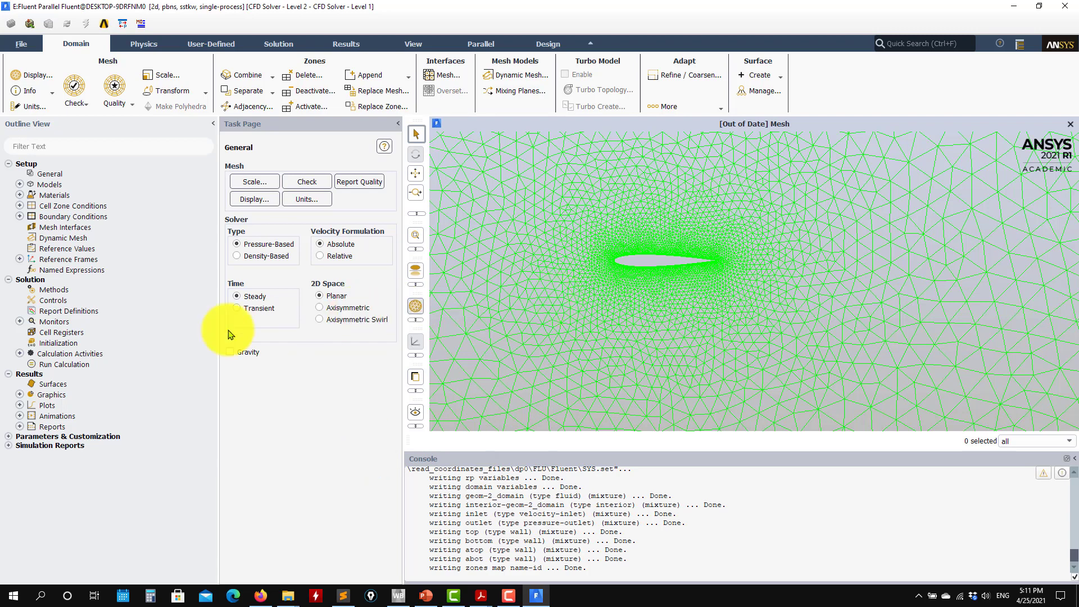
- Display the full mesh and save the display as mesh-1
{"action": "left_click", "coordinate": [20, 395]}
{"action": "double_click", "coordinate": [59, 405]}
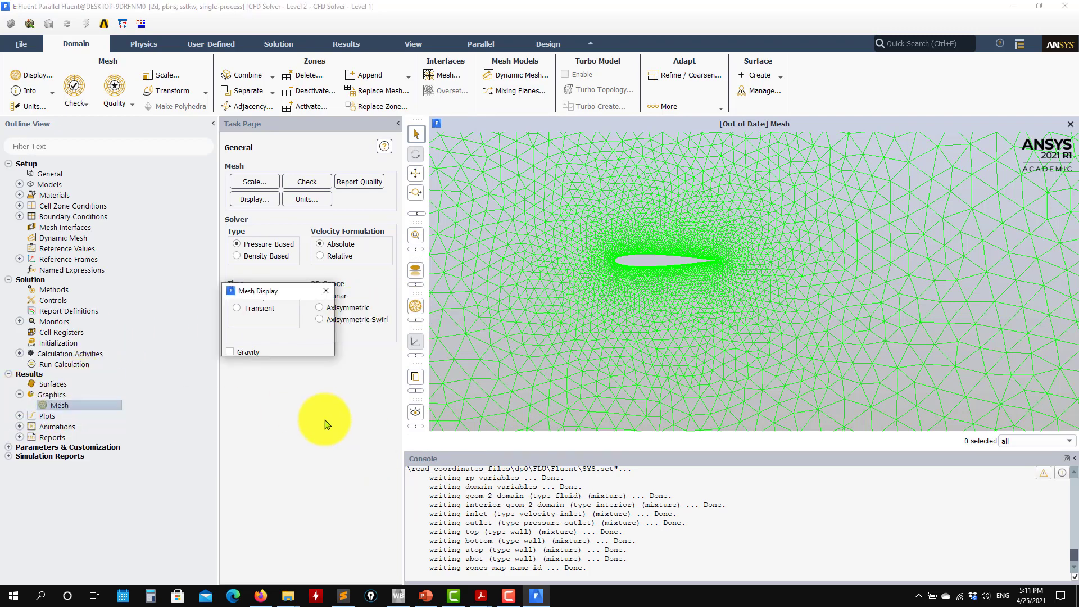
{"action": "left_click", "coordinate": [523, 431]}
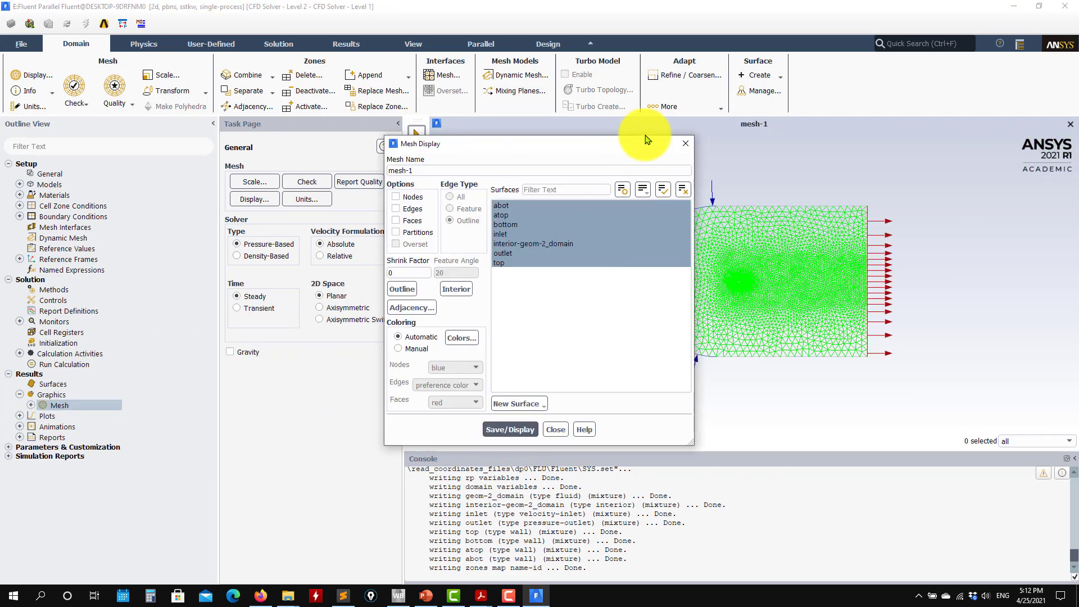
{"action": "left_click", "coordinate": [685, 144]}
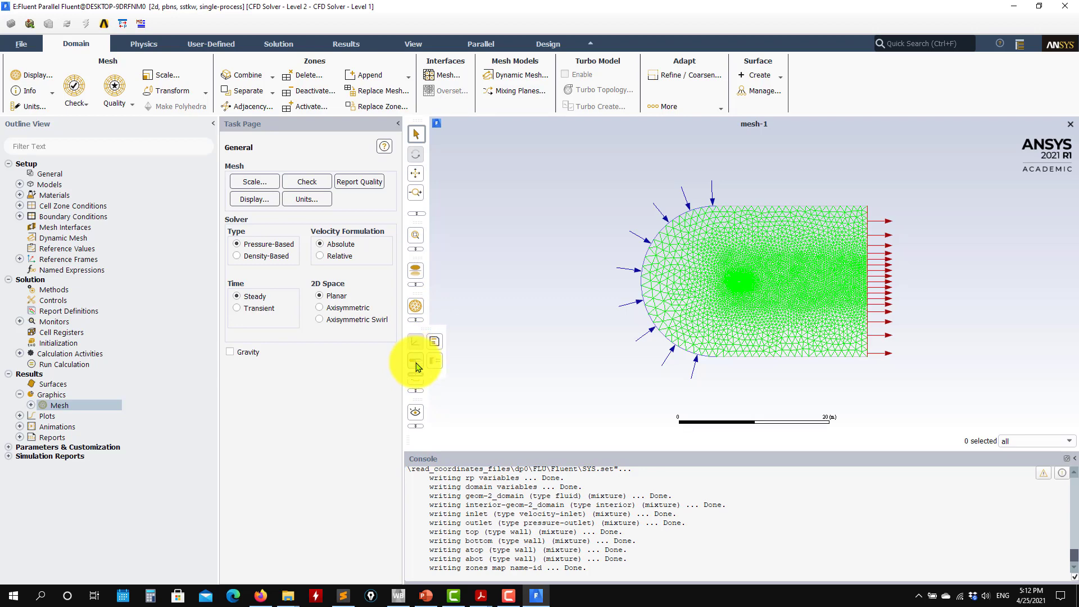
- Limit mesh-1 to the abot and atop surfaces and frame the airfoil outline
{"action": "left_click", "coordinate": [31, 405]}
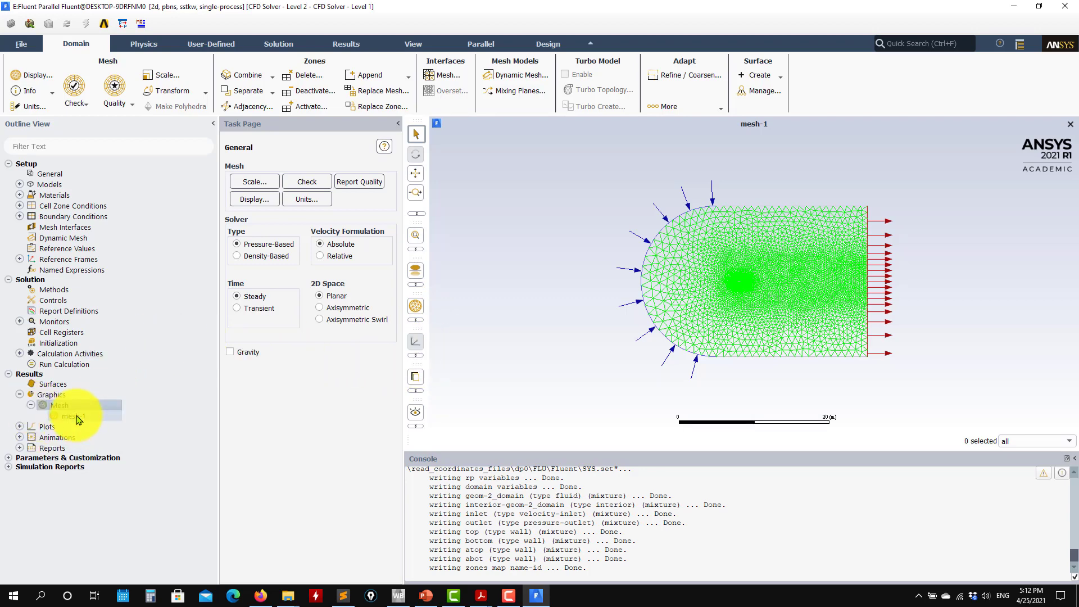
{"action": "left_click", "coordinate": [683, 189]}
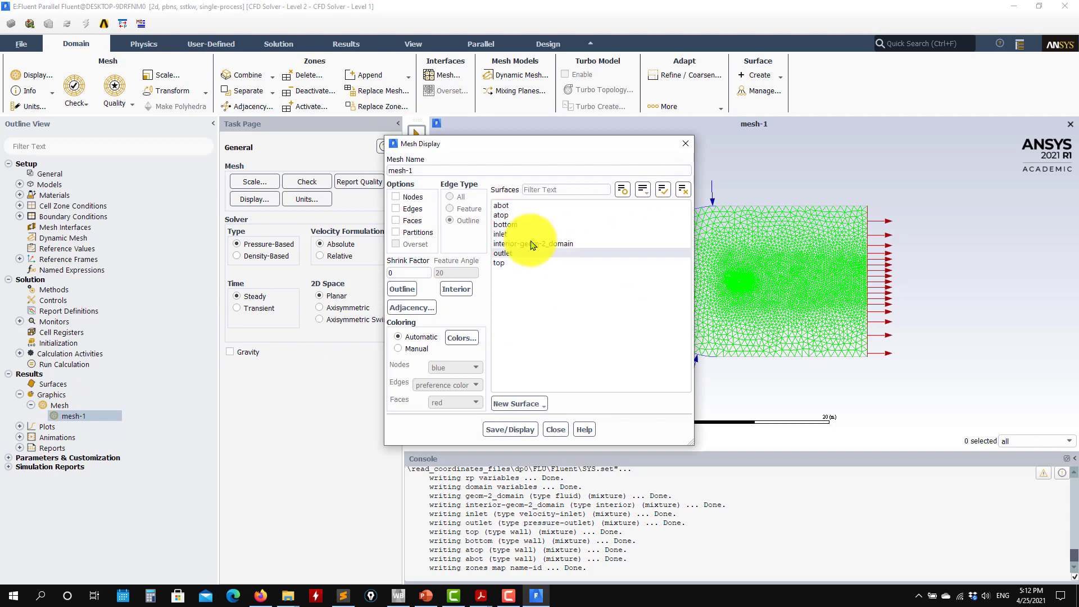
{"action": "left_click", "coordinate": [509, 206]}
{"action": "left_click", "coordinate": [534, 215]}
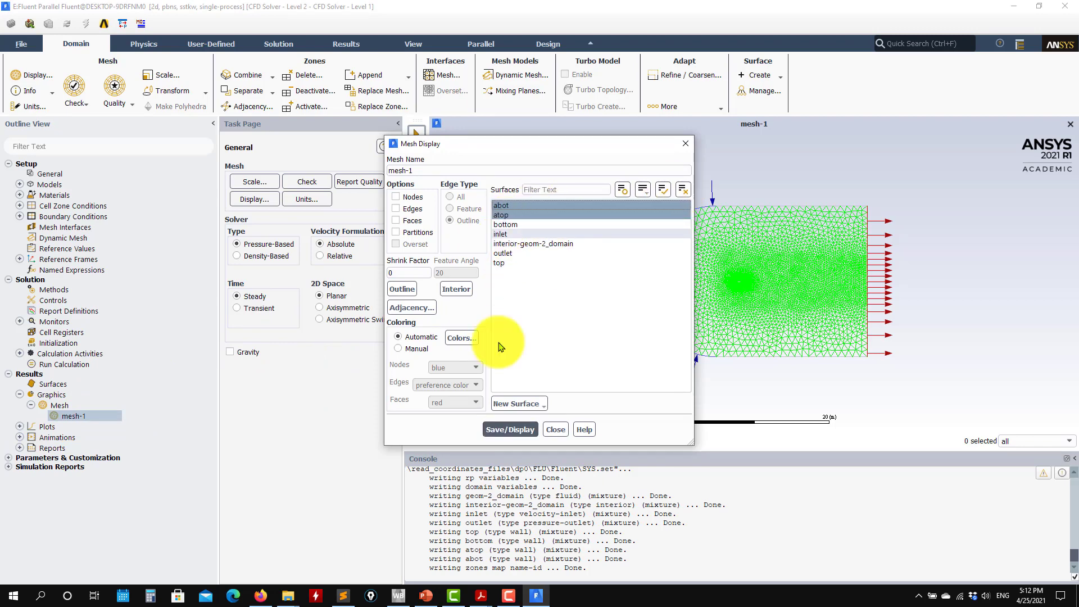
{"action": "left_click", "coordinate": [509, 429]}
{"action": "scroll", "coordinate": [730, 258], "scroll_direction": "up", "scroll_amount": 3}
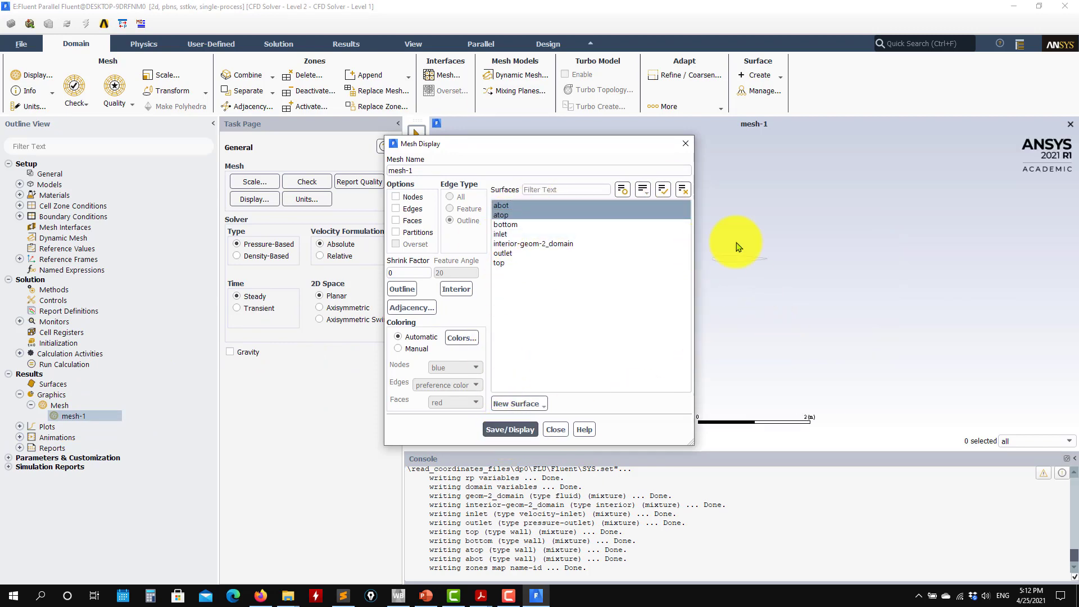
{"action": "left_click_drag", "start_coordinate": [670, 140], "coordinate": [464, 140]}
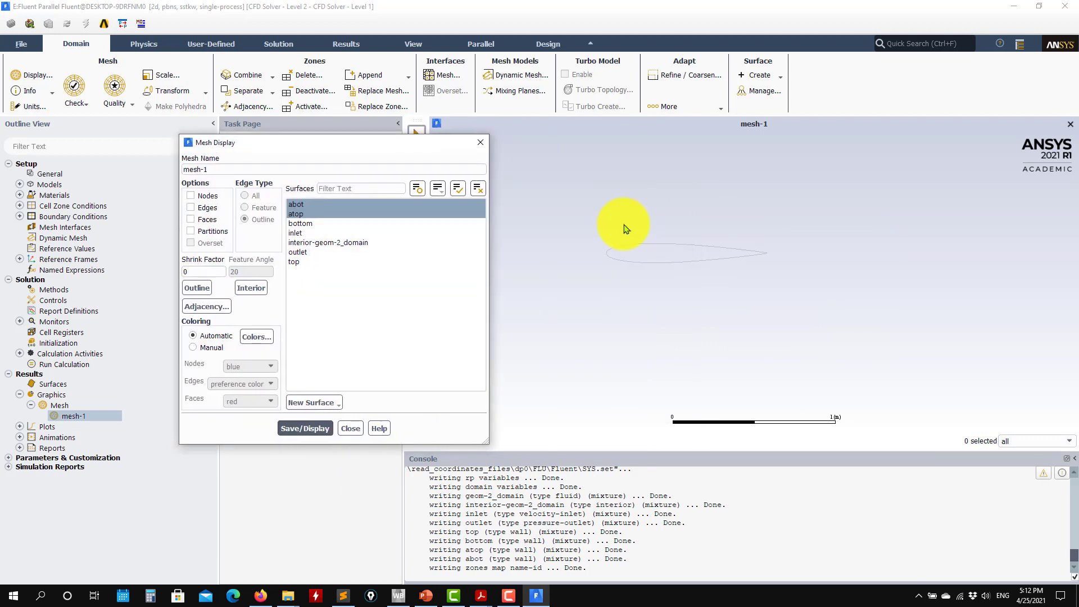
{"action": "scroll", "coordinate": [669, 301], "scroll_direction": "down", "scroll_amount": 3}
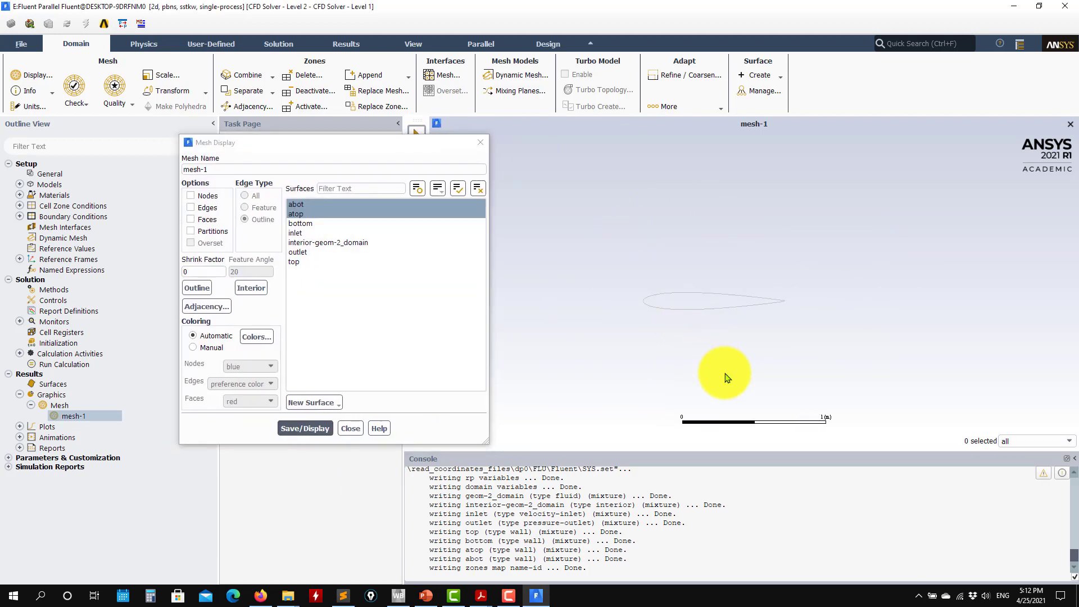
{"action": "left_click_drag", "start_coordinate": [746, 426], "coordinate": [771, 340]}
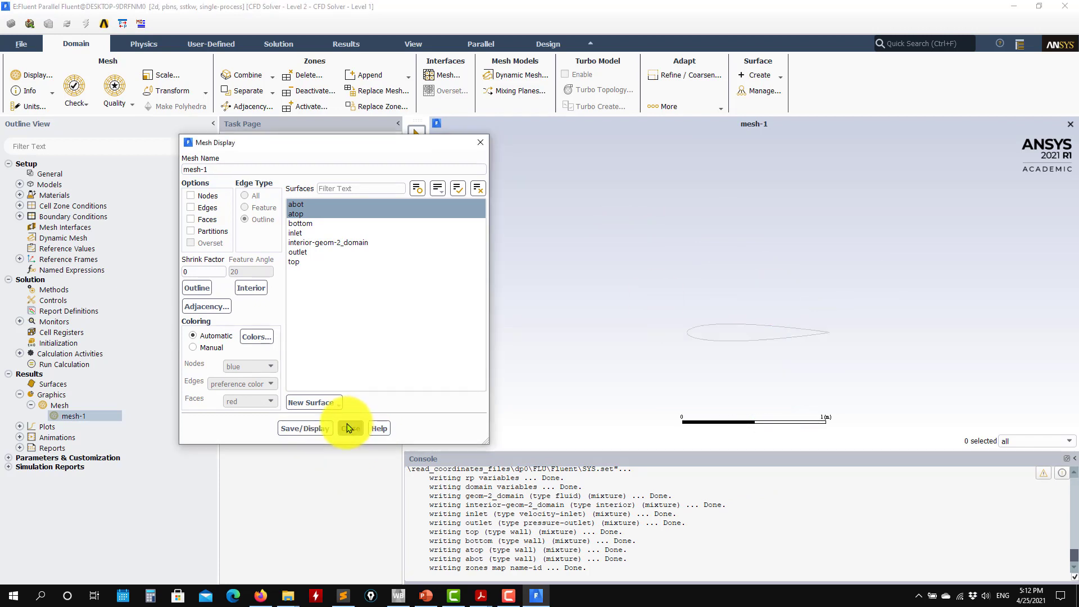
{"action": "left_click", "coordinate": [350, 428]}
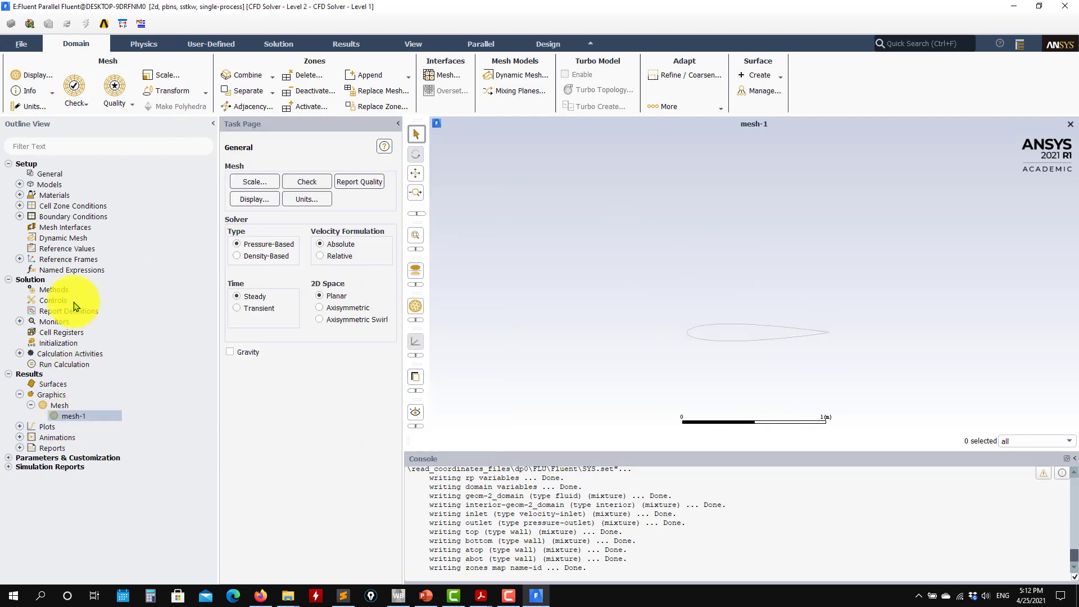
- Open the Boundary Conditions page and confirm the inlet zone is a velocity-inlet
{"action": "left_click", "coordinate": [19, 185]}
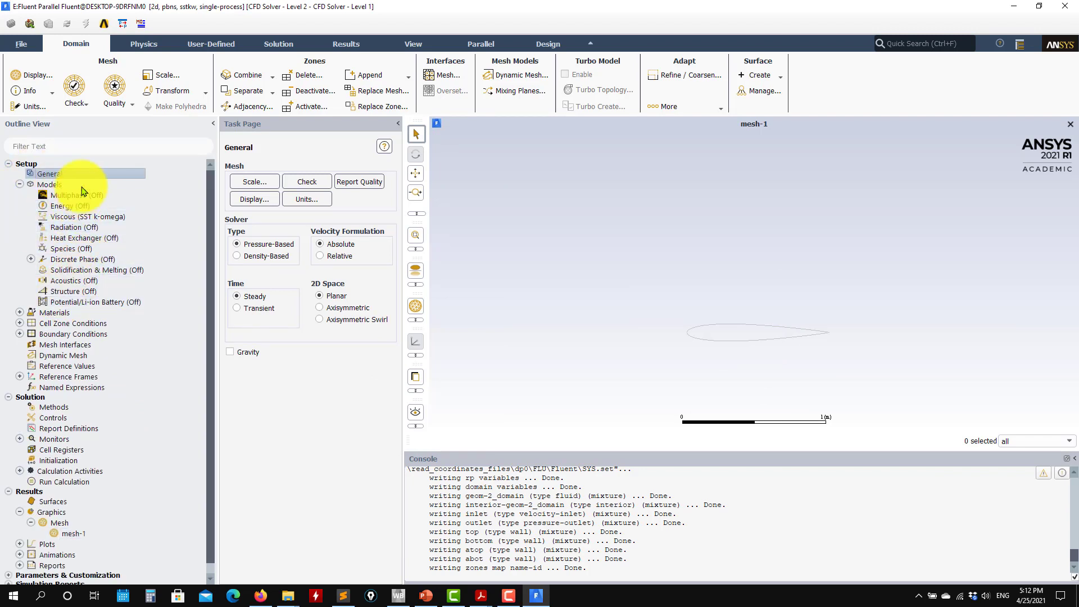
{"action": "left_click", "coordinate": [20, 313]}
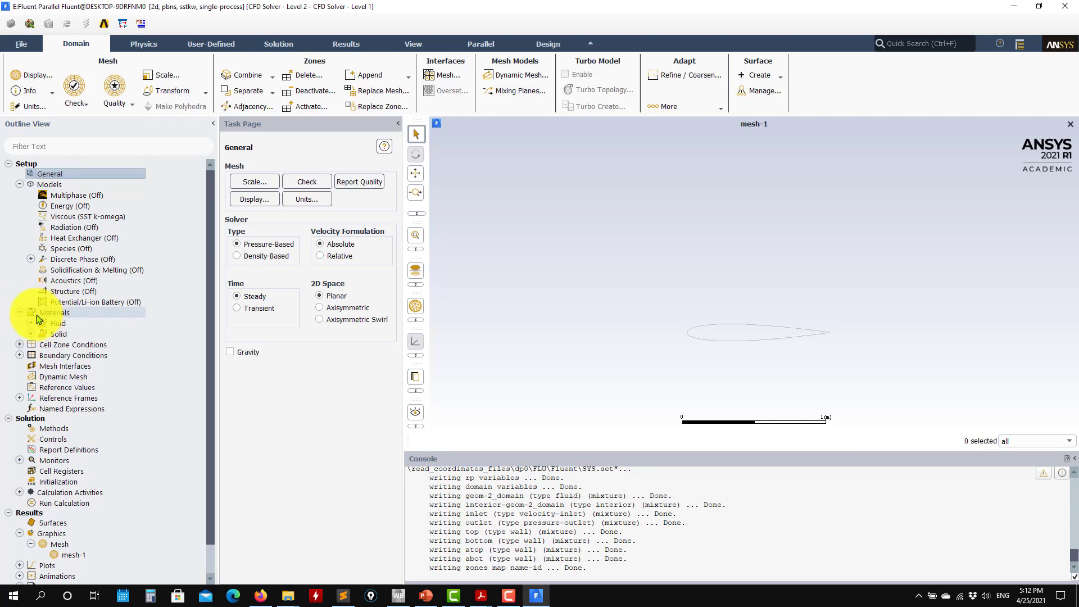
{"action": "left_click", "coordinate": [21, 345]}
{"action": "left_click", "coordinate": [20, 365]}
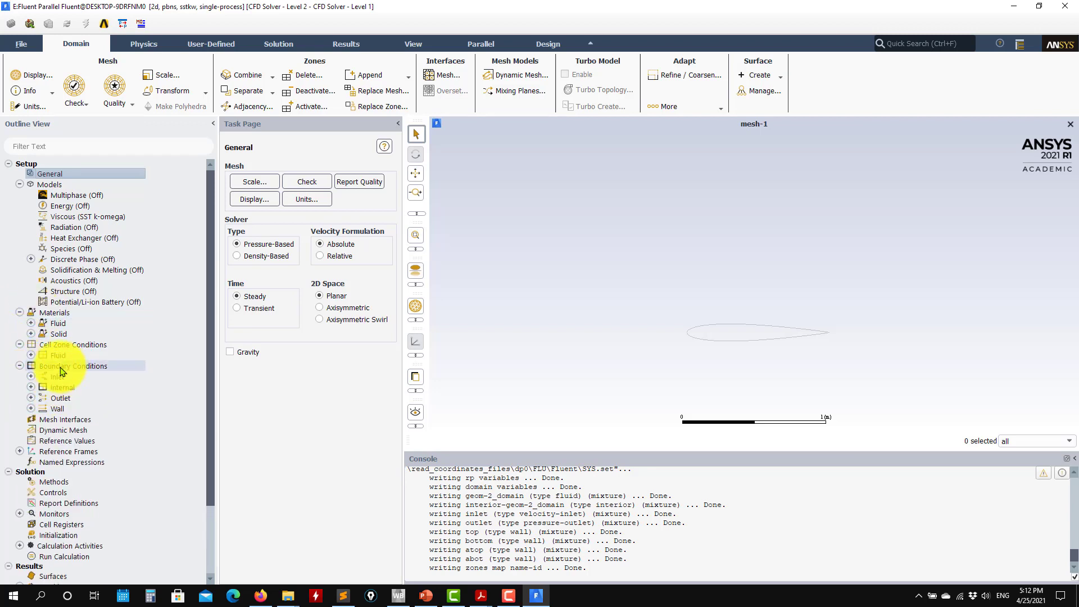
{"action": "double_click", "coordinate": [60, 368]}
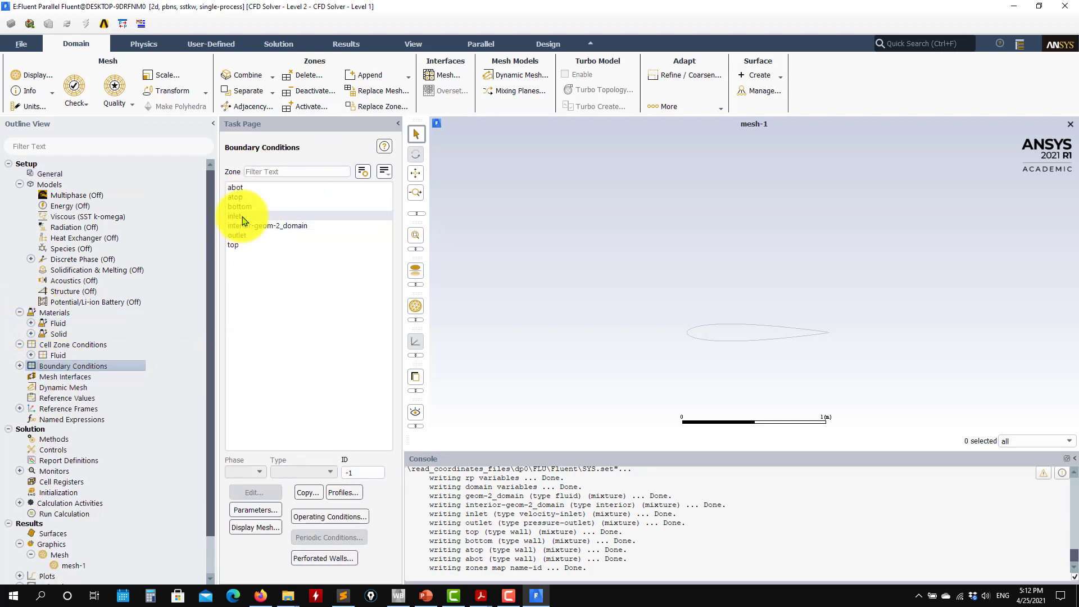
{"action": "left_click", "coordinate": [243, 218]}
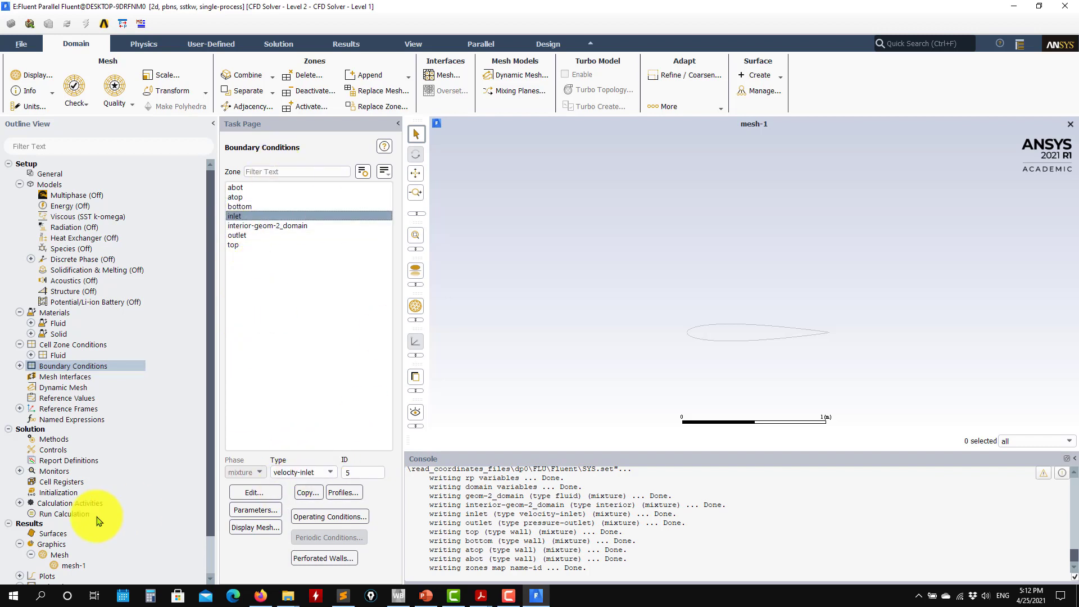
- Review the Viscous model's k-omega SST settings and cancel without changes
{"action": "scroll", "coordinate": [96, 521], "scroll_direction": "down", "scroll_amount": 2}
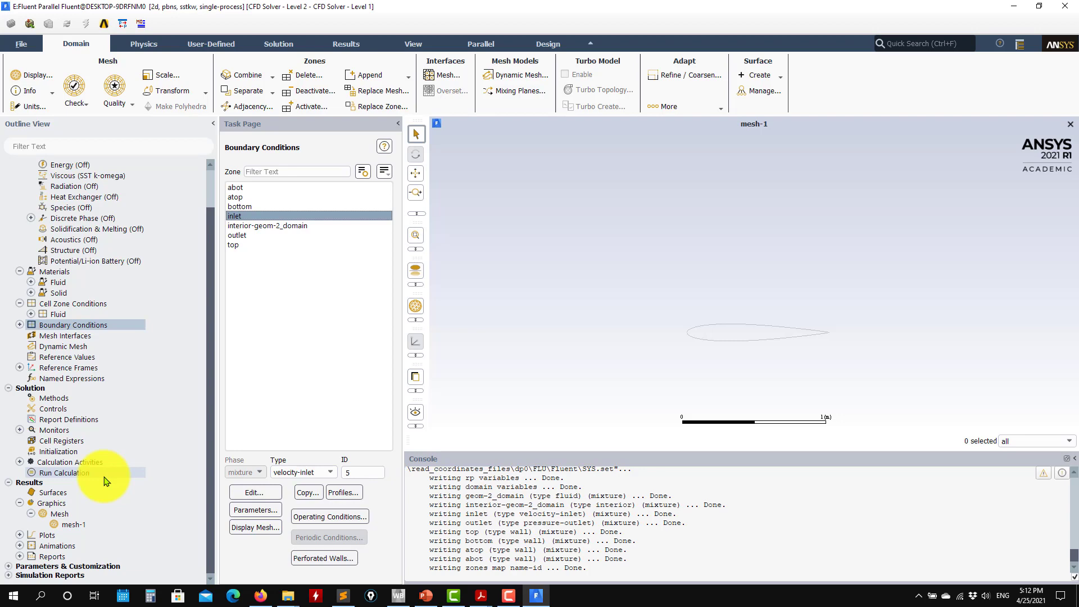
{"action": "scroll", "coordinate": [76, 258], "scroll_direction": "up", "scroll_amount": 2}
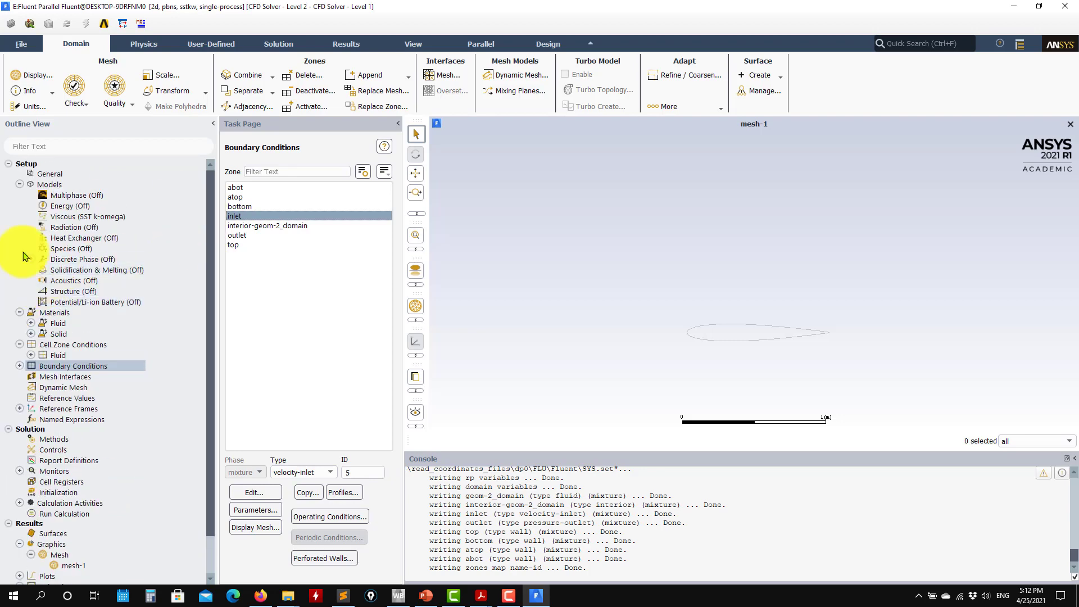
{"action": "double_click", "coordinate": [108, 219]}
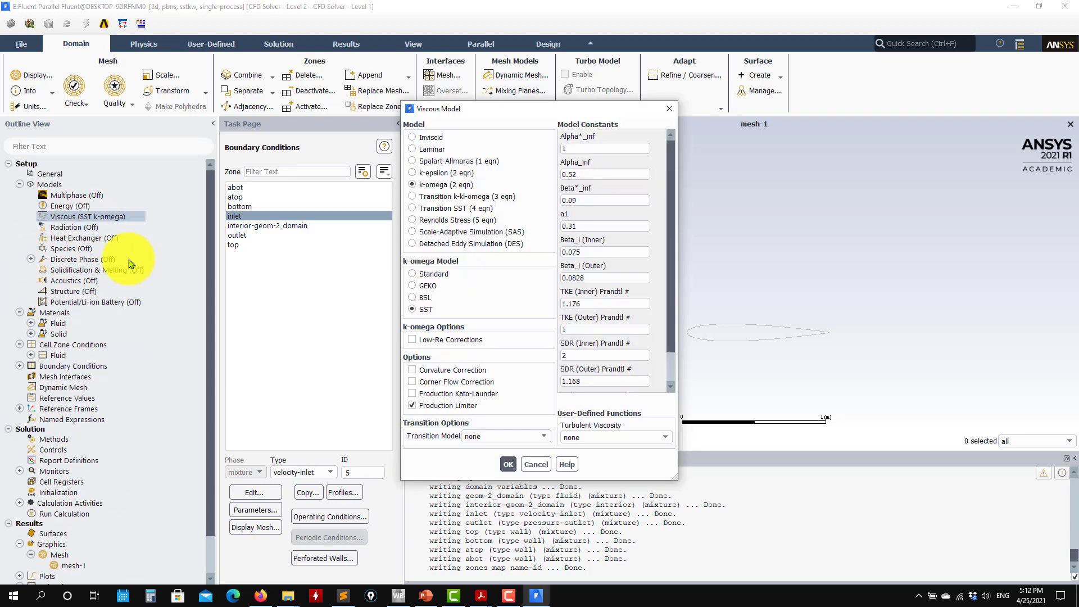
{"action": "left_click", "coordinate": [535, 464]}
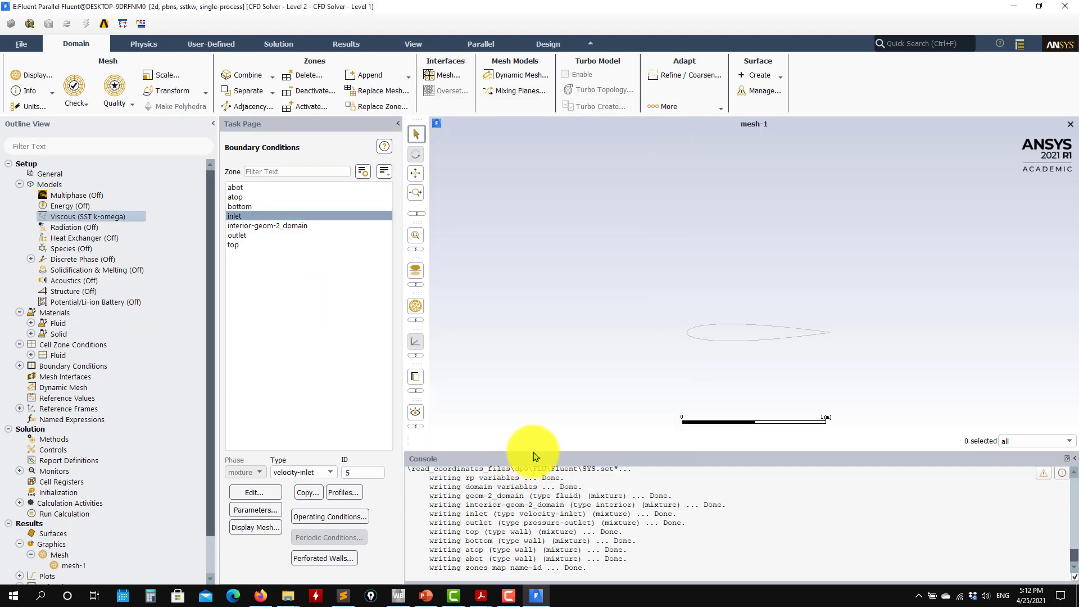